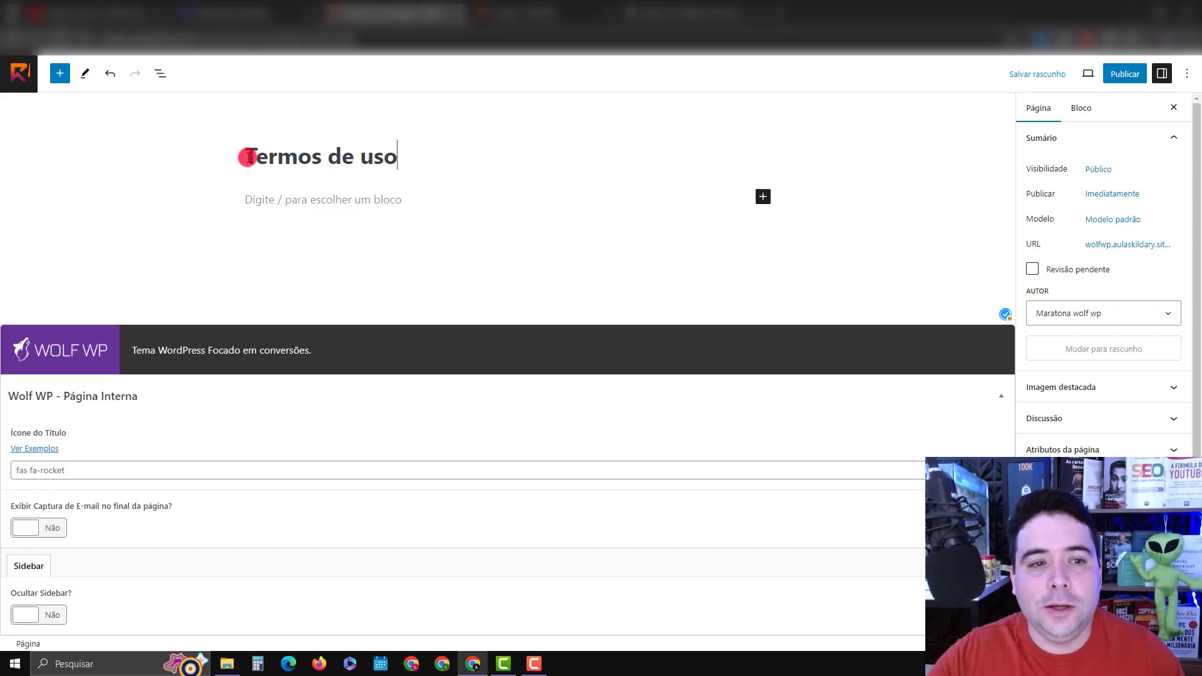
# Switch to the policy generator and copy the entire generated Termos de Uso text.
pyautogui.click(651, 13)
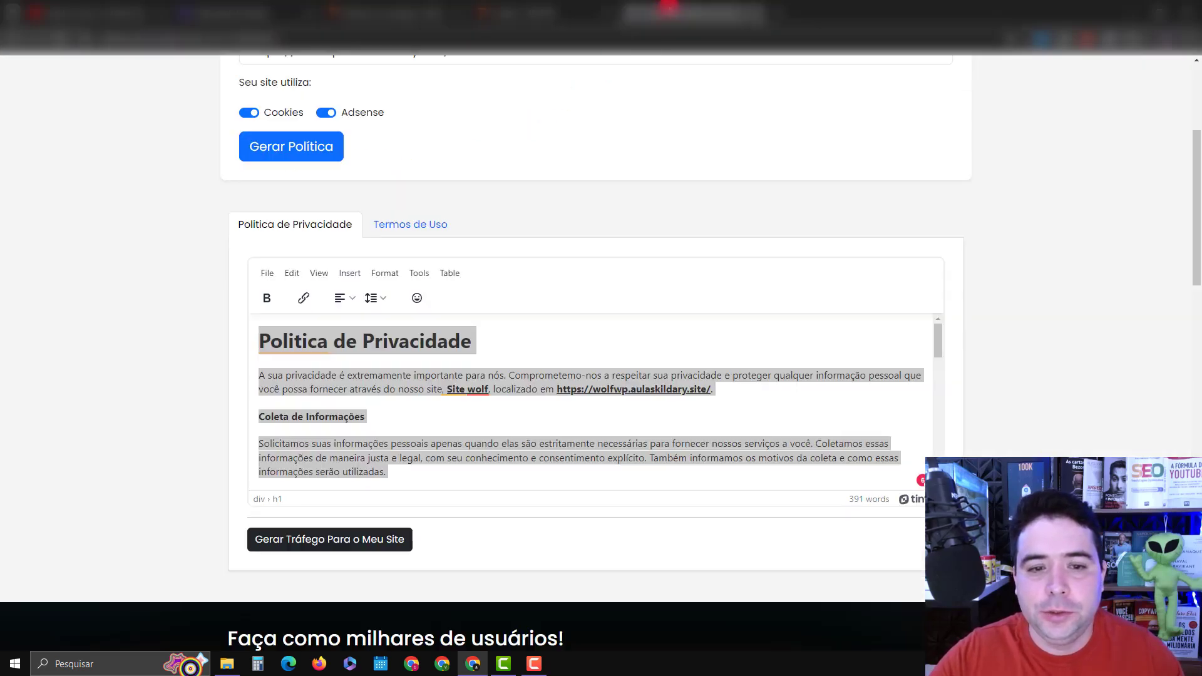
pyautogui.click(415, 226)
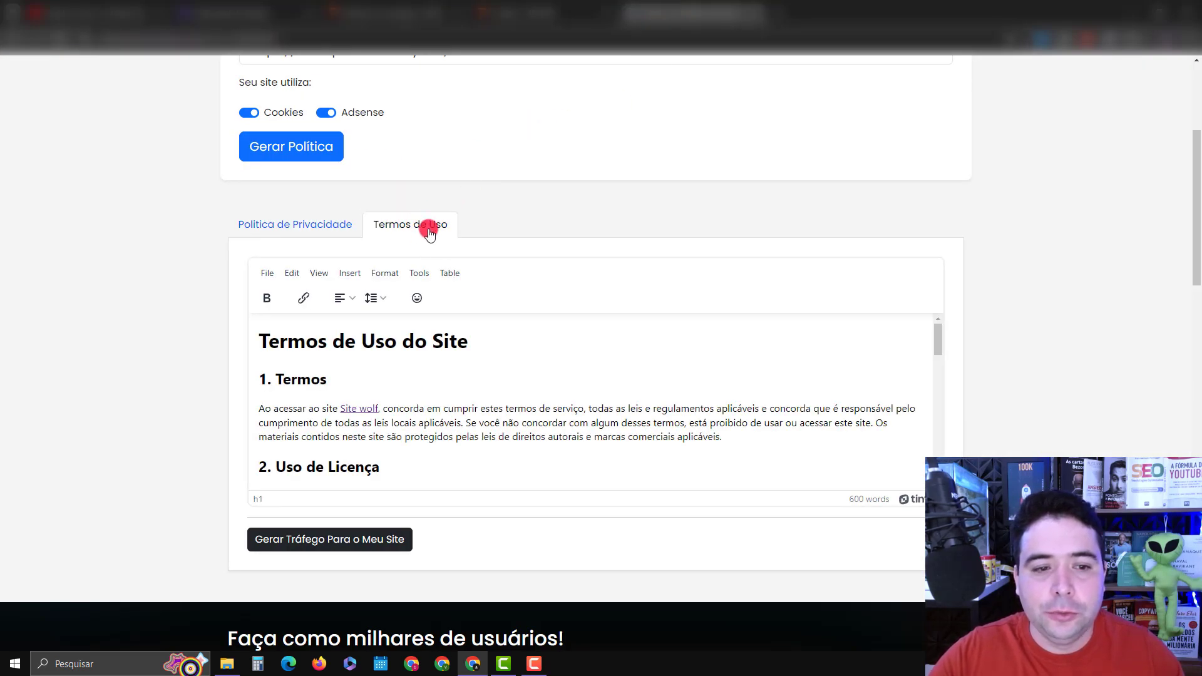
pyautogui.click(292, 273)
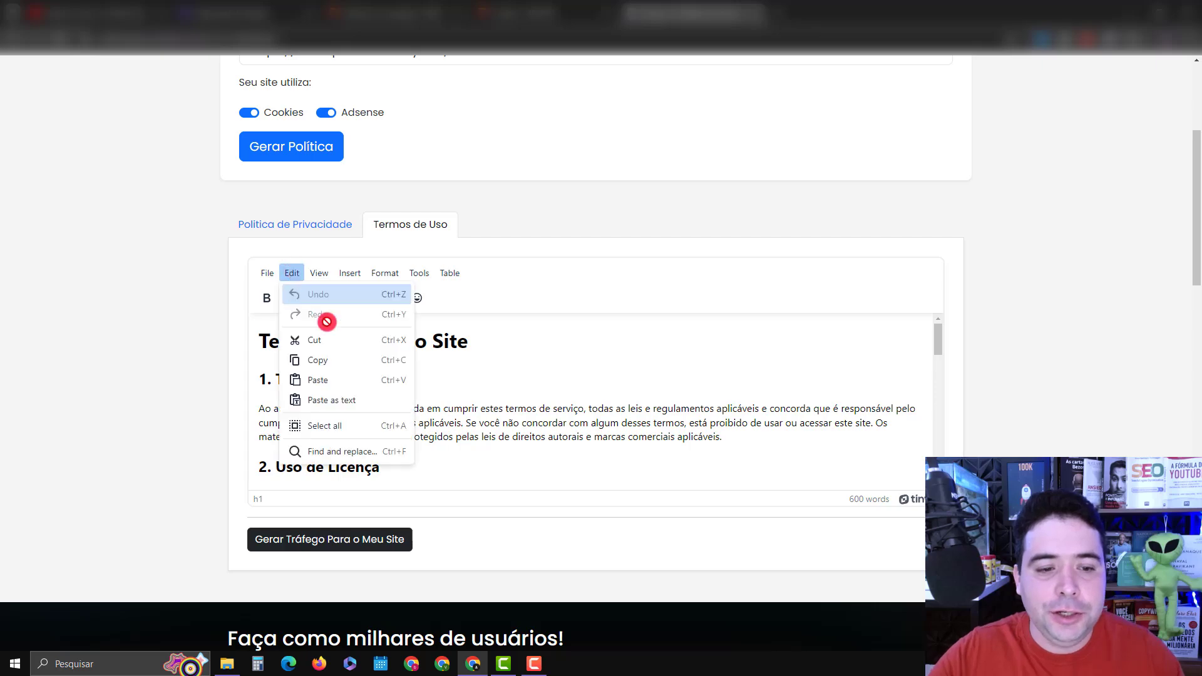
pyautogui.click(333, 425)
pyautogui.click(293, 273)
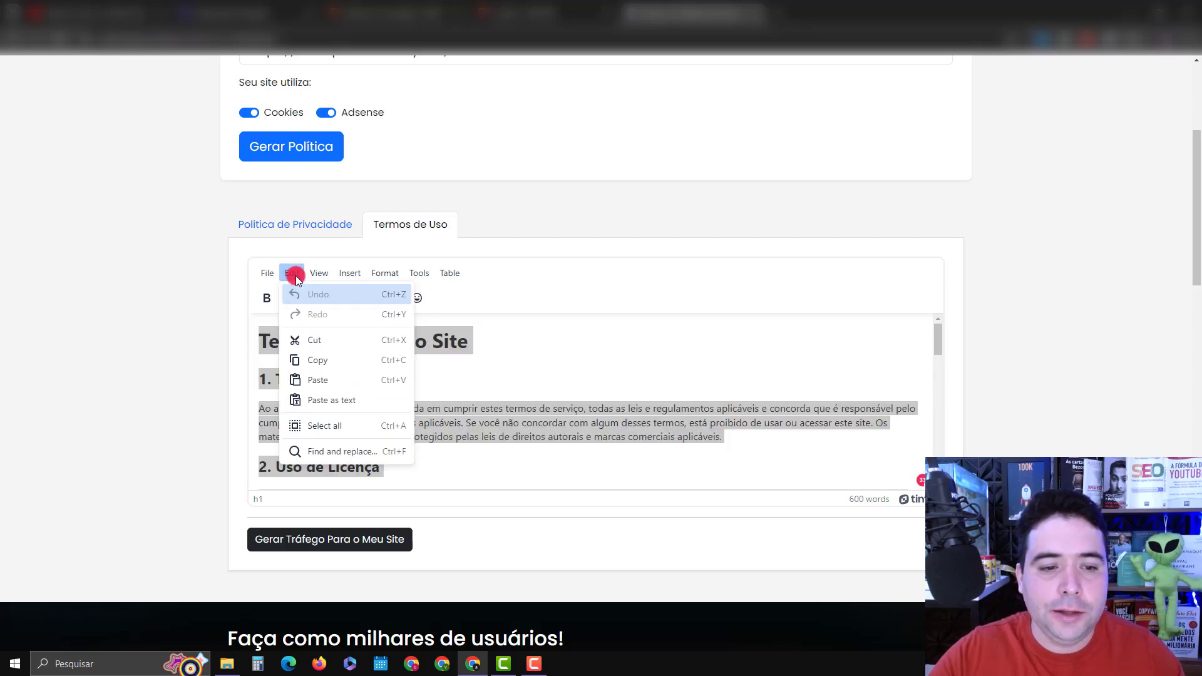
pyautogui.click(322, 357)
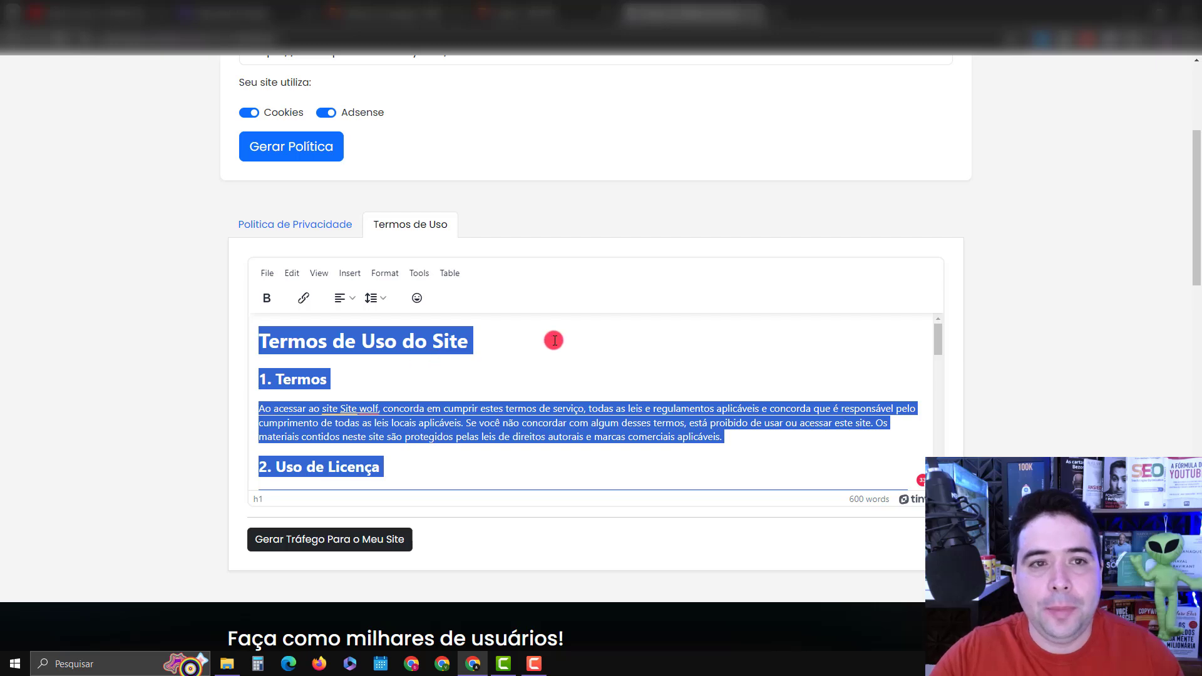
# Return to the WordPress editor and paste the copied terms into the body of the "Termos de uso" page.
pyautogui.click(394, 12)
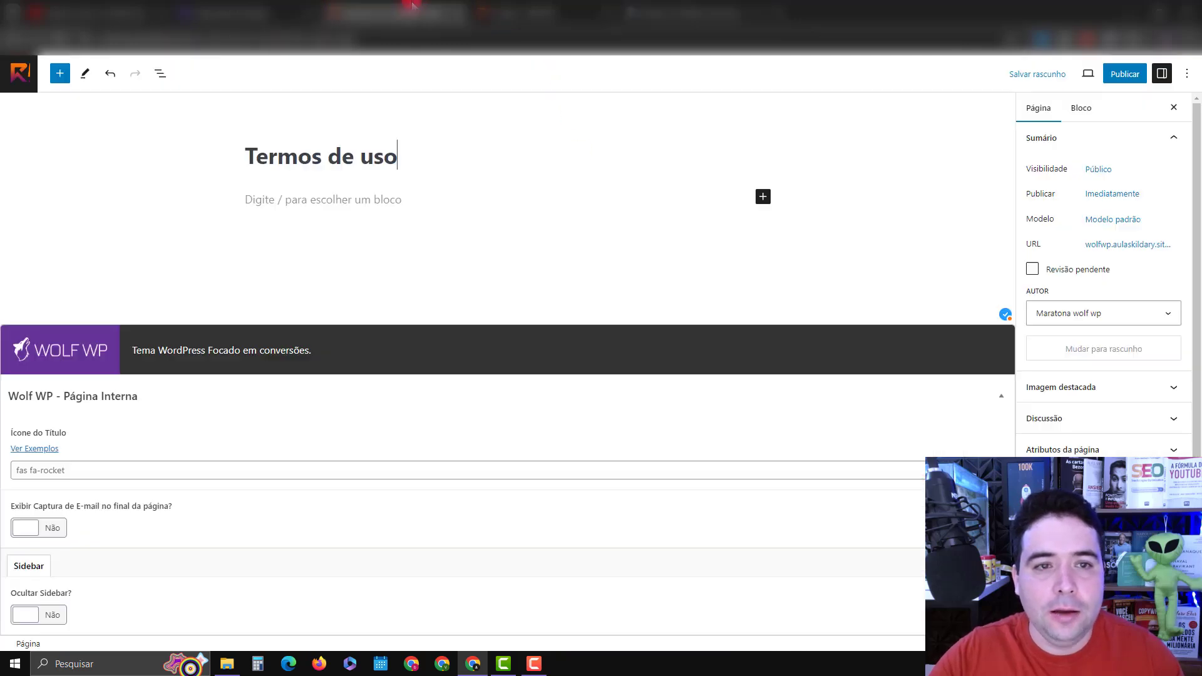
pyautogui.click(409, 197)
pyautogui.hotkey('ctrl', 'v')
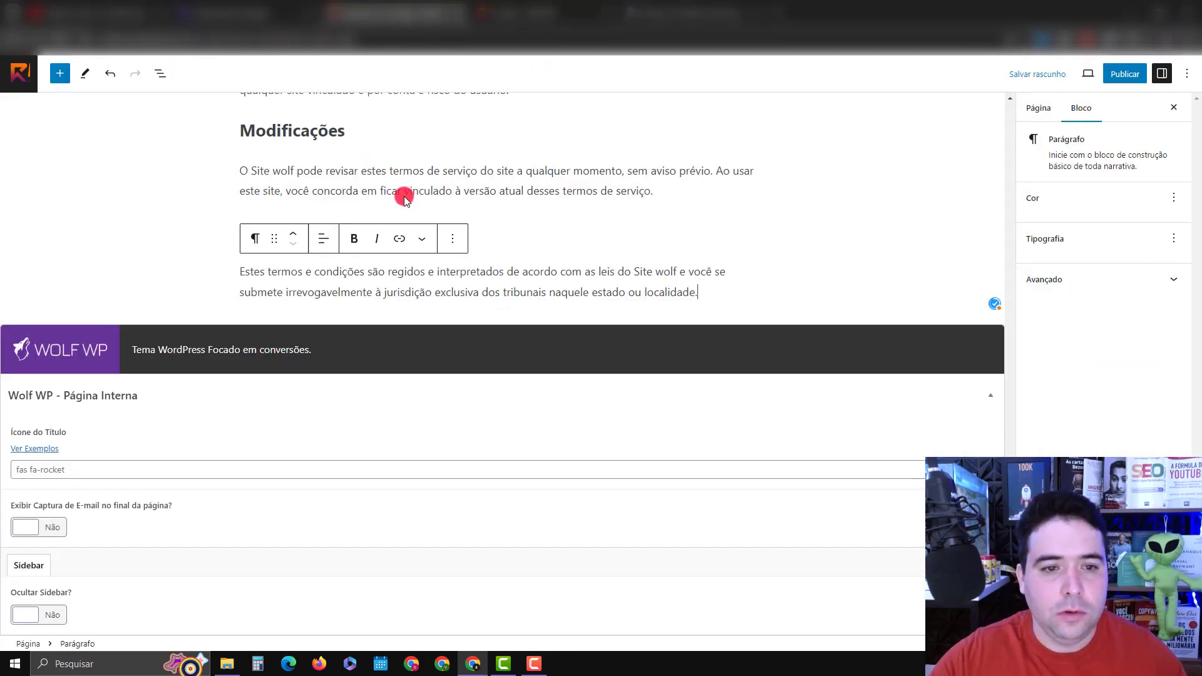
# Delete the redundant "Termos de Uso do Site" heading at the start of the body and publish the page.
pyautogui.scroll(15, 526, 293)
pyautogui.scroll(8, 527, 294)
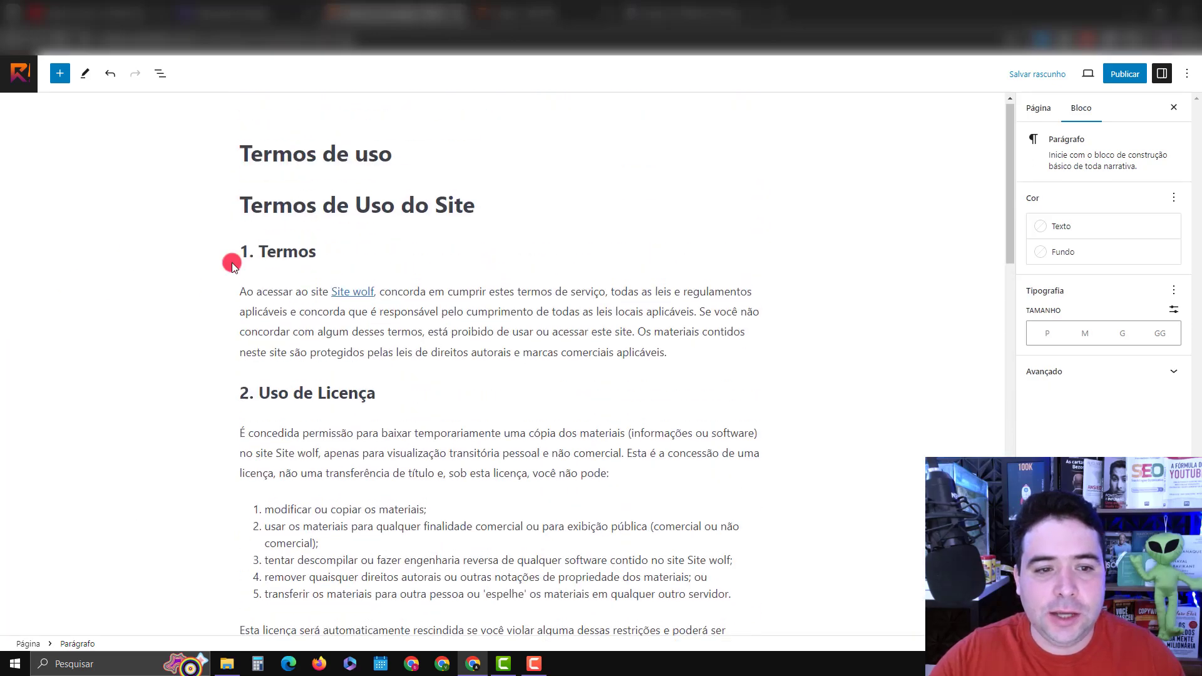
pyautogui.tripleClick(301, 206)
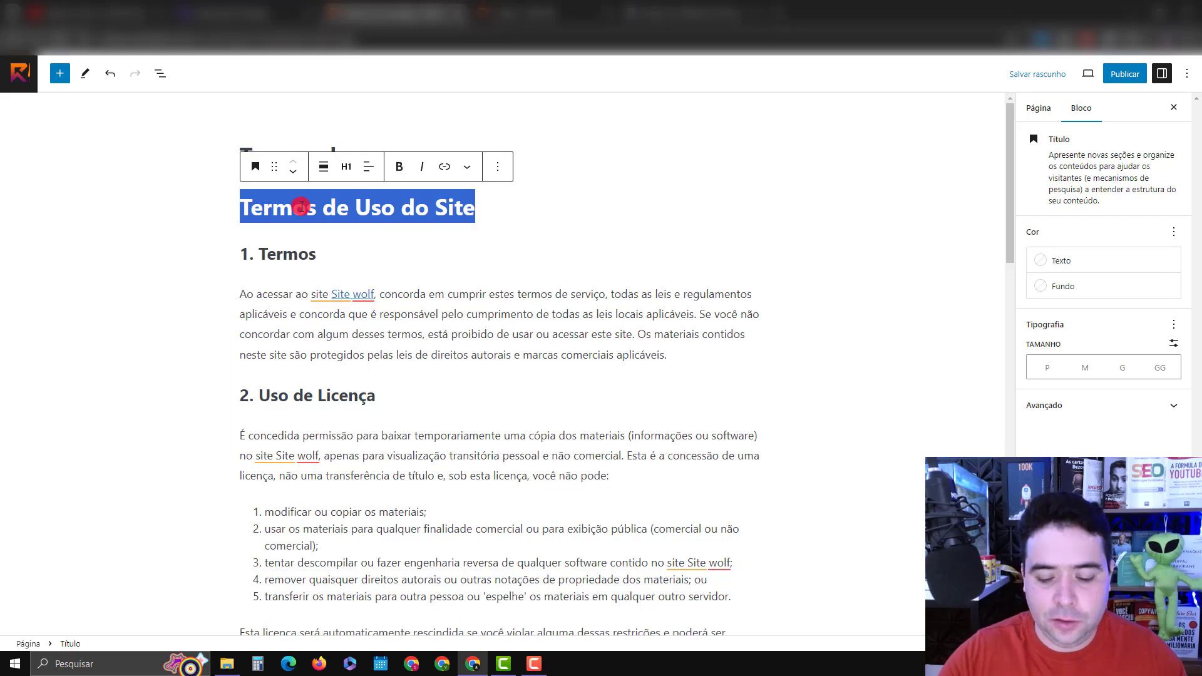
pyautogui.press('BackSpace')
pyautogui.press('BackSpace')
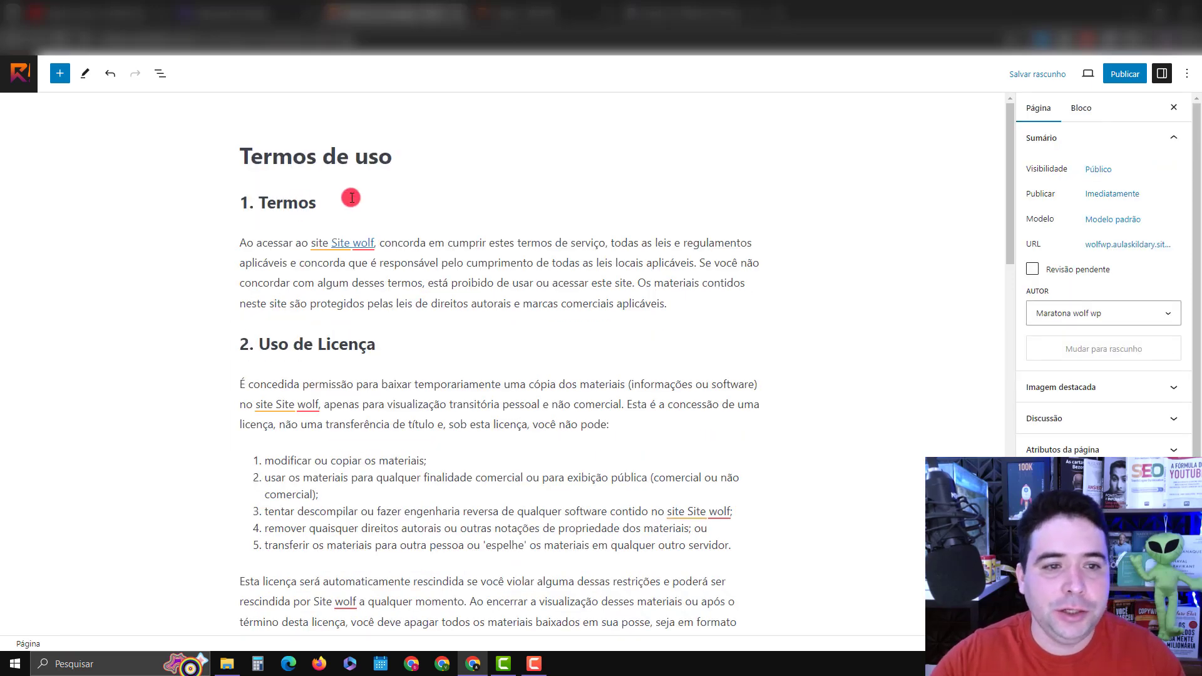
pyautogui.click(1124, 74)
pyautogui.click(1073, 75)
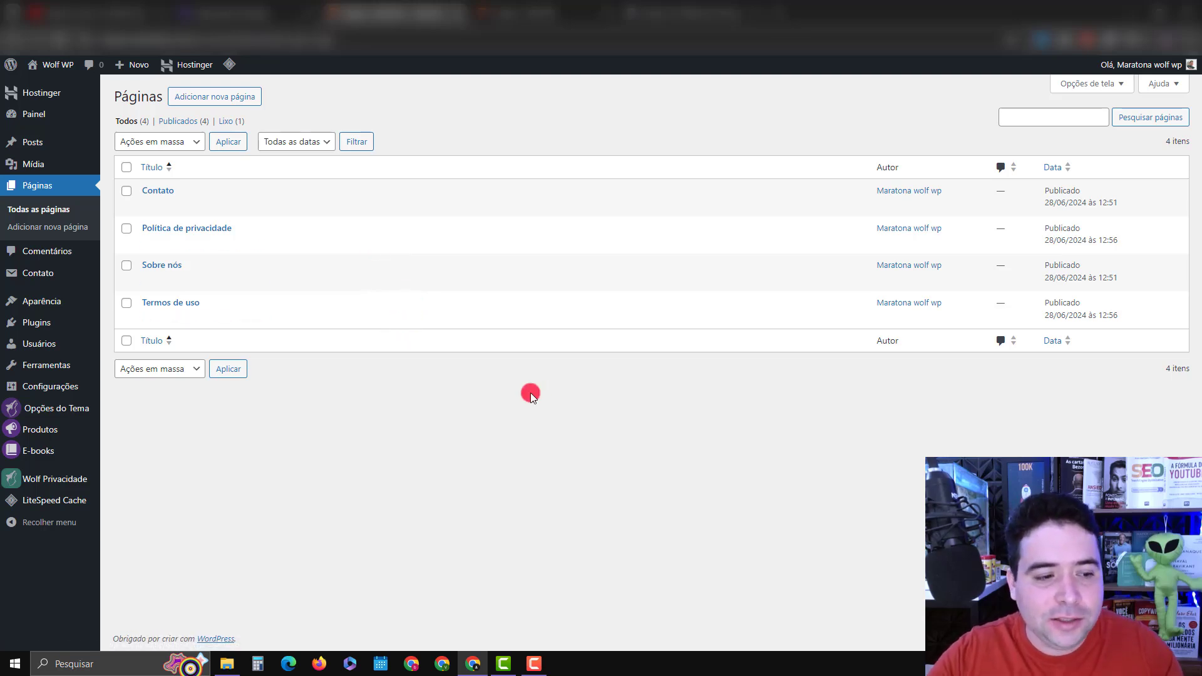
# In the site's privacy settings, assign the existing "Política de privacidade" page as the privacy policy page.
pyautogui.moveTo(47, 385)
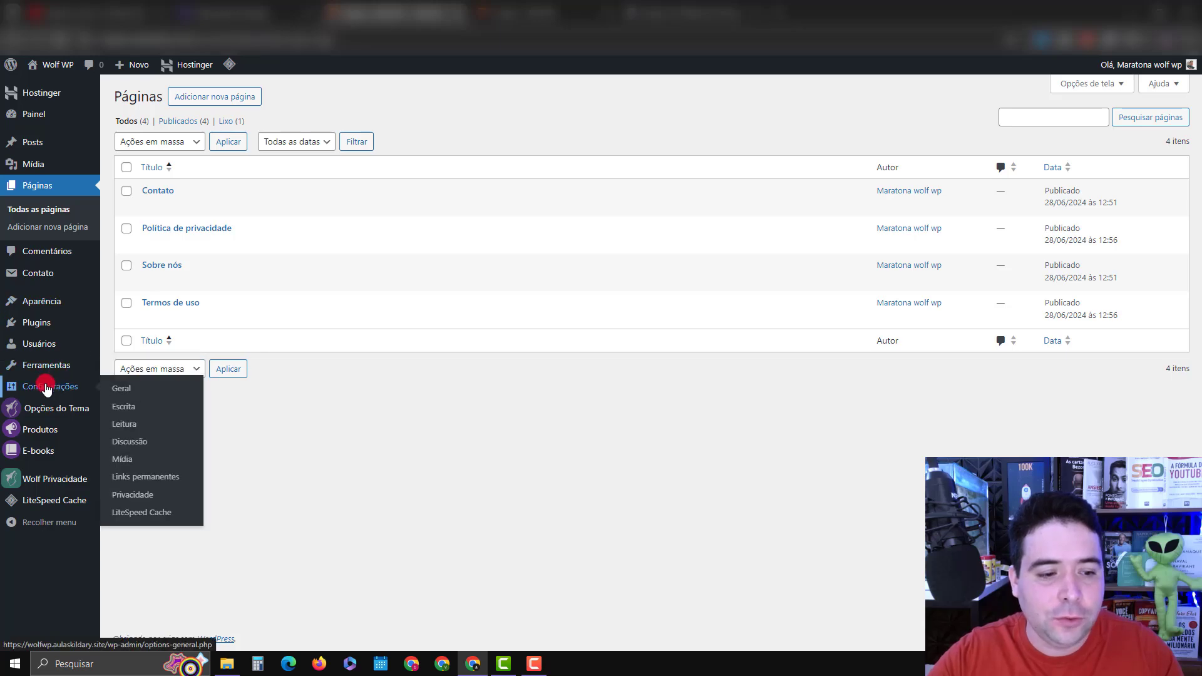
pyautogui.click(140, 496)
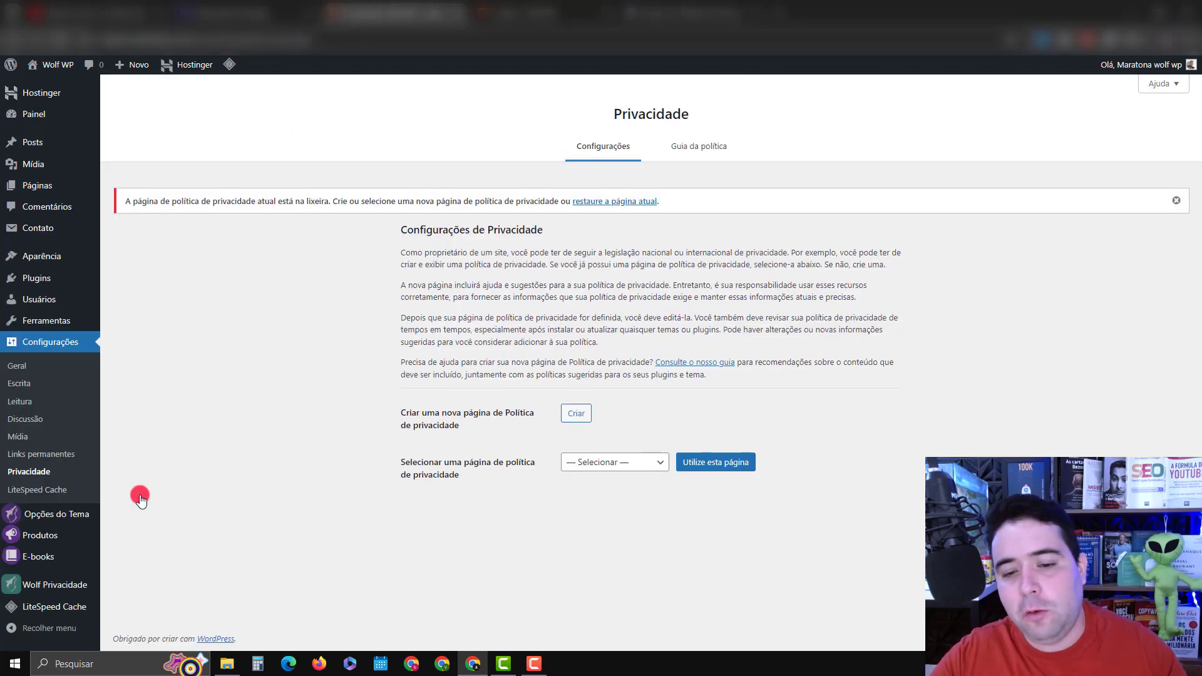
pyautogui.moveTo(397, 459); pyautogui.dragTo(472, 481)
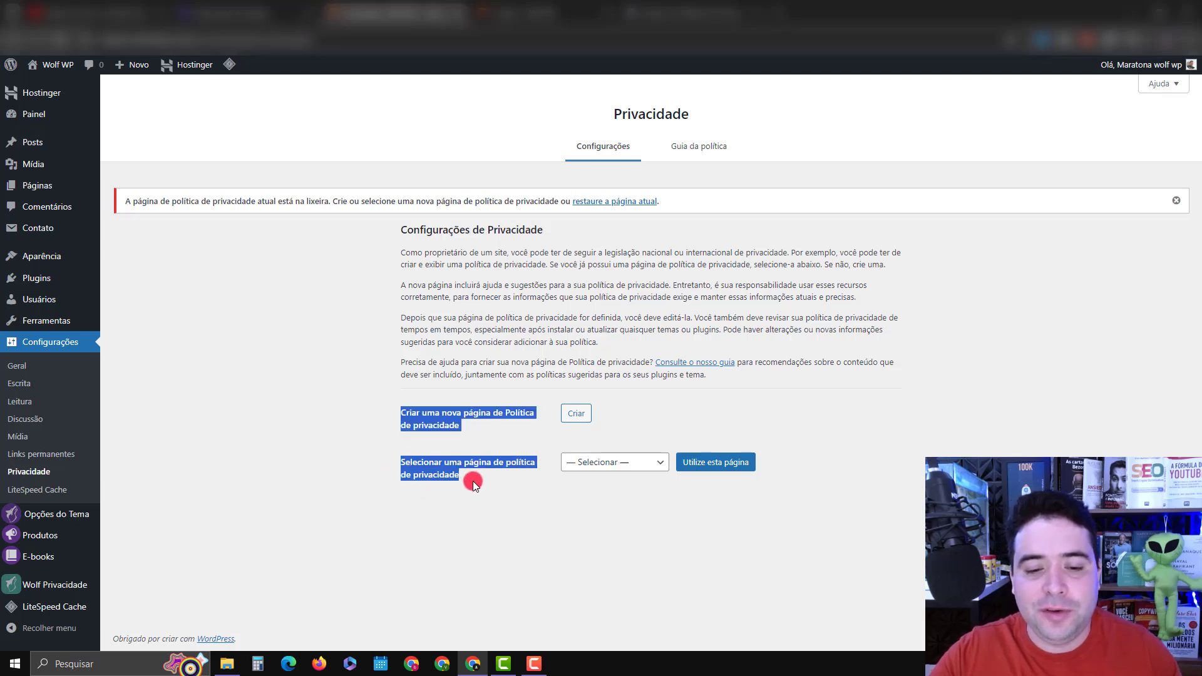
pyautogui.click(606, 457)
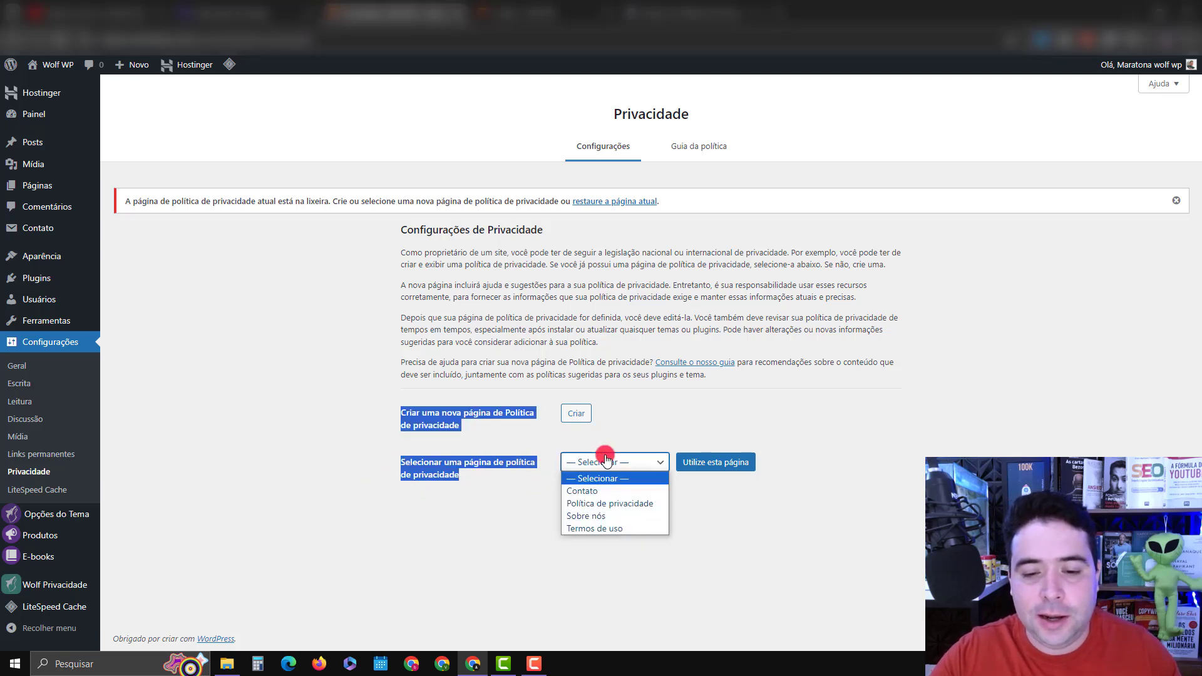
pyautogui.click(603, 499)
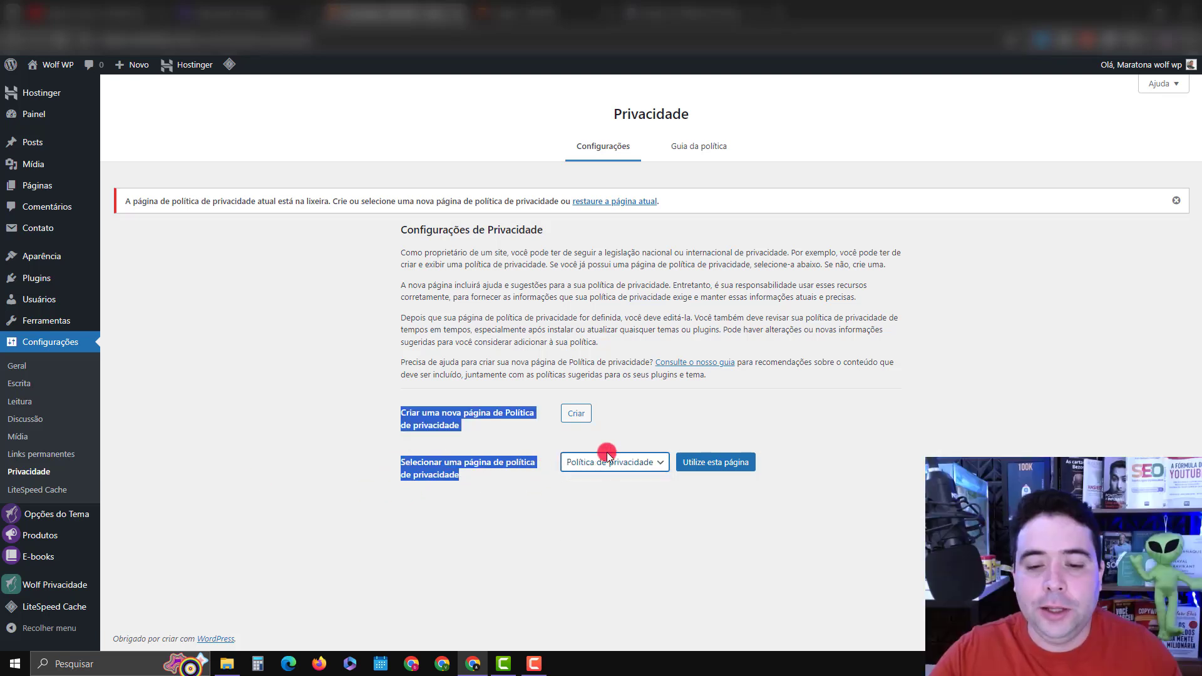
pyautogui.click(704, 463)
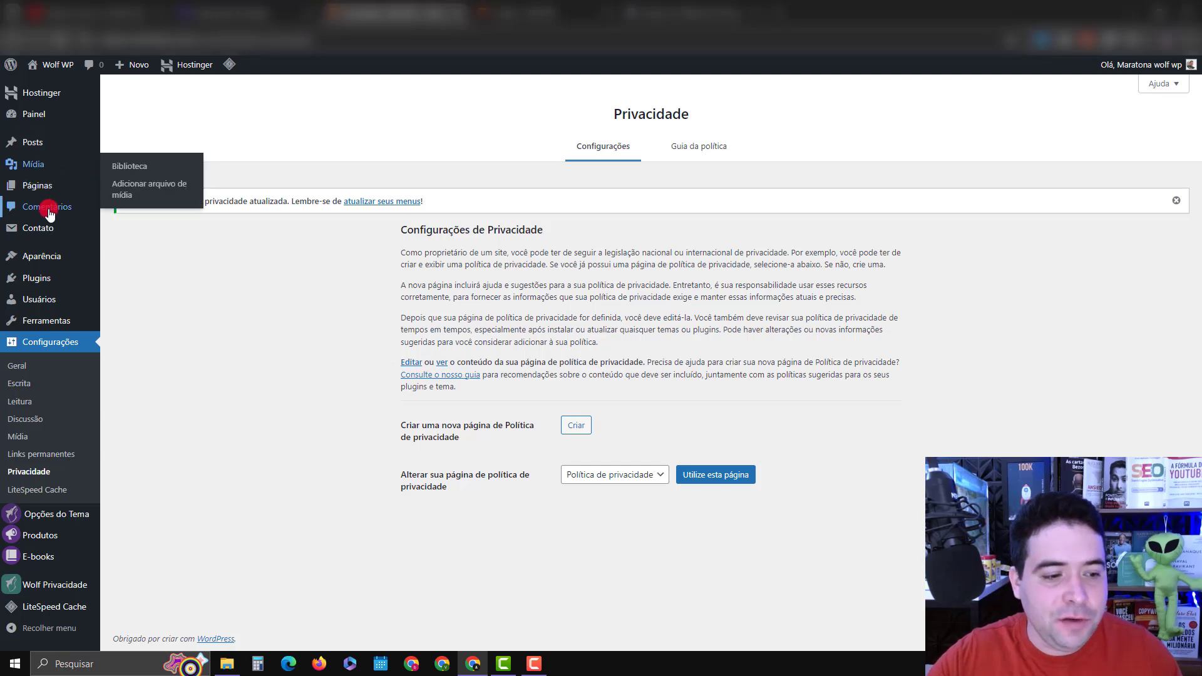
# Create a navigation menu named "menu do cabeçalho" and assign it to the Menu Principal display location.
pyautogui.moveTo(49, 264)
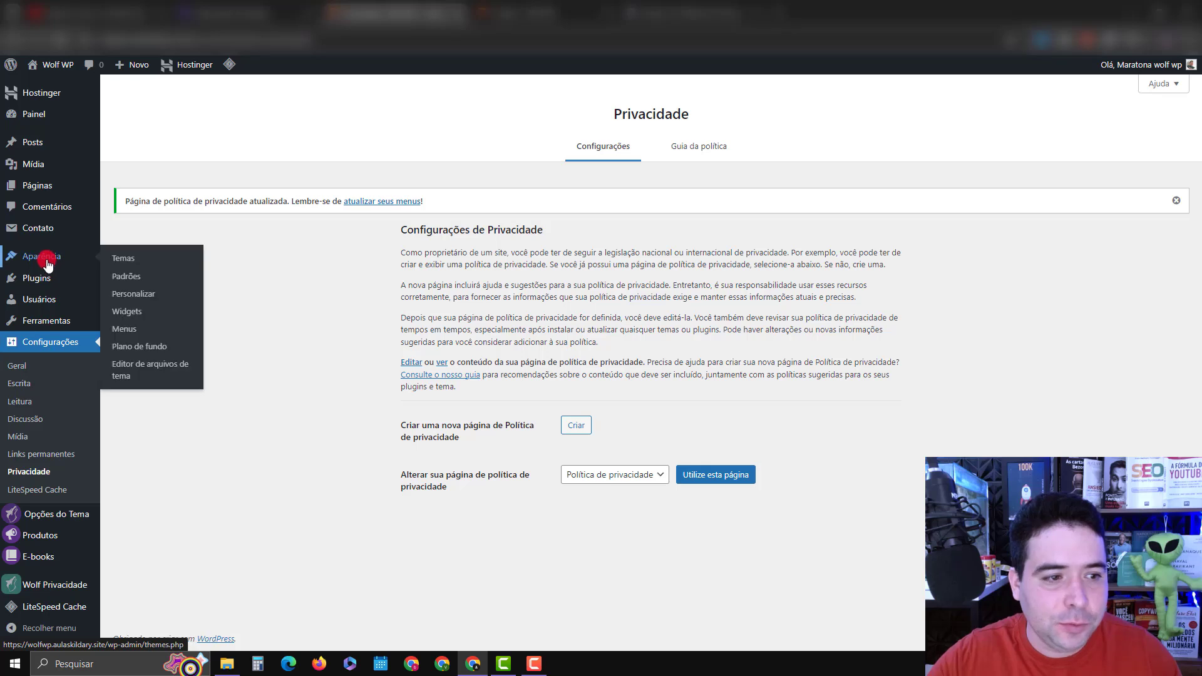
pyautogui.click(131, 332)
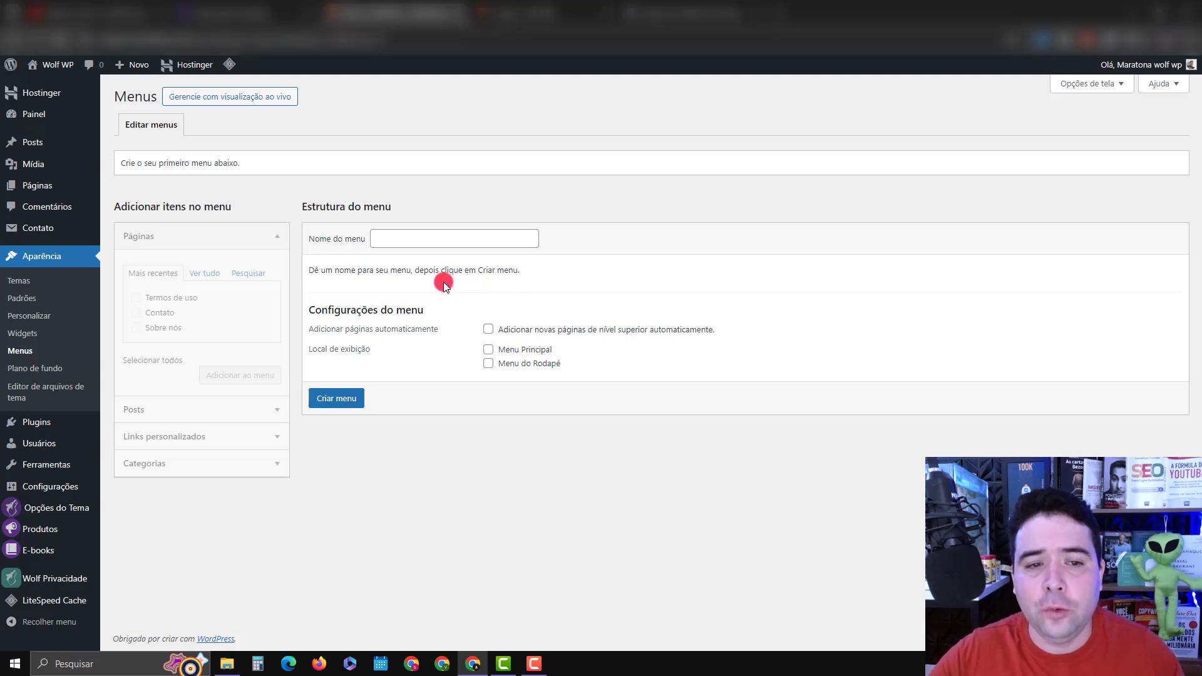
pyautogui.click(380, 239)
pyautogui.write('menu do cabeçalho')
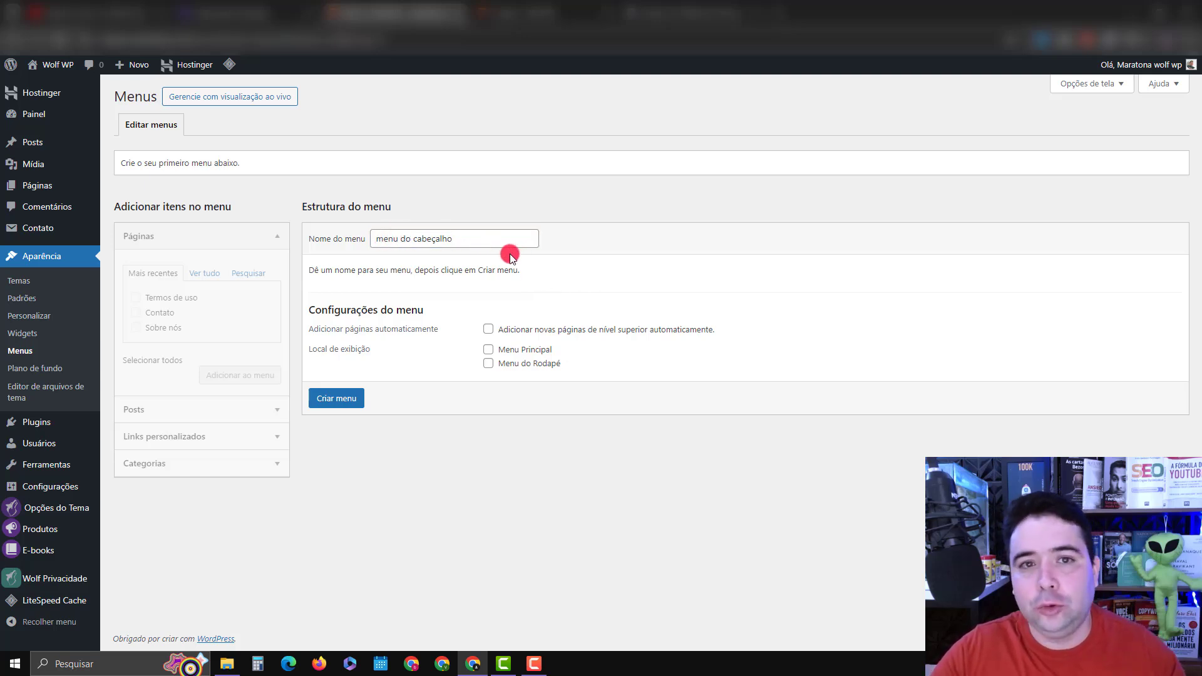
pyautogui.click(543, 13)
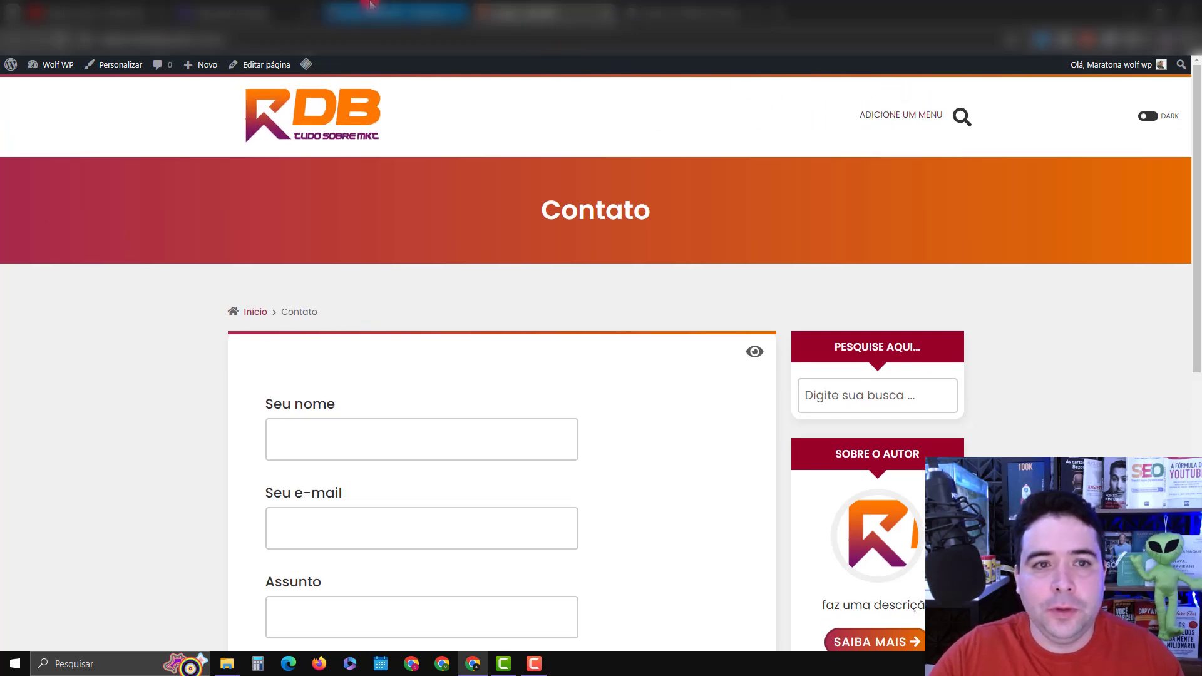
pyautogui.click(396, 11)
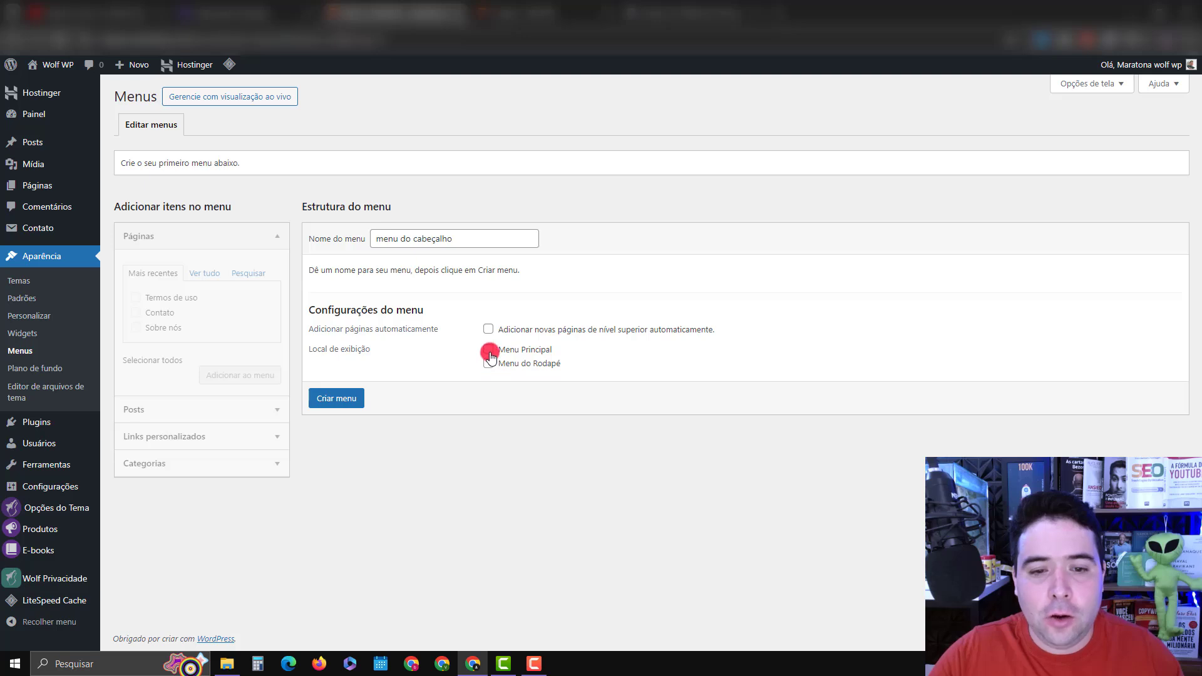
pyautogui.click(328, 398)
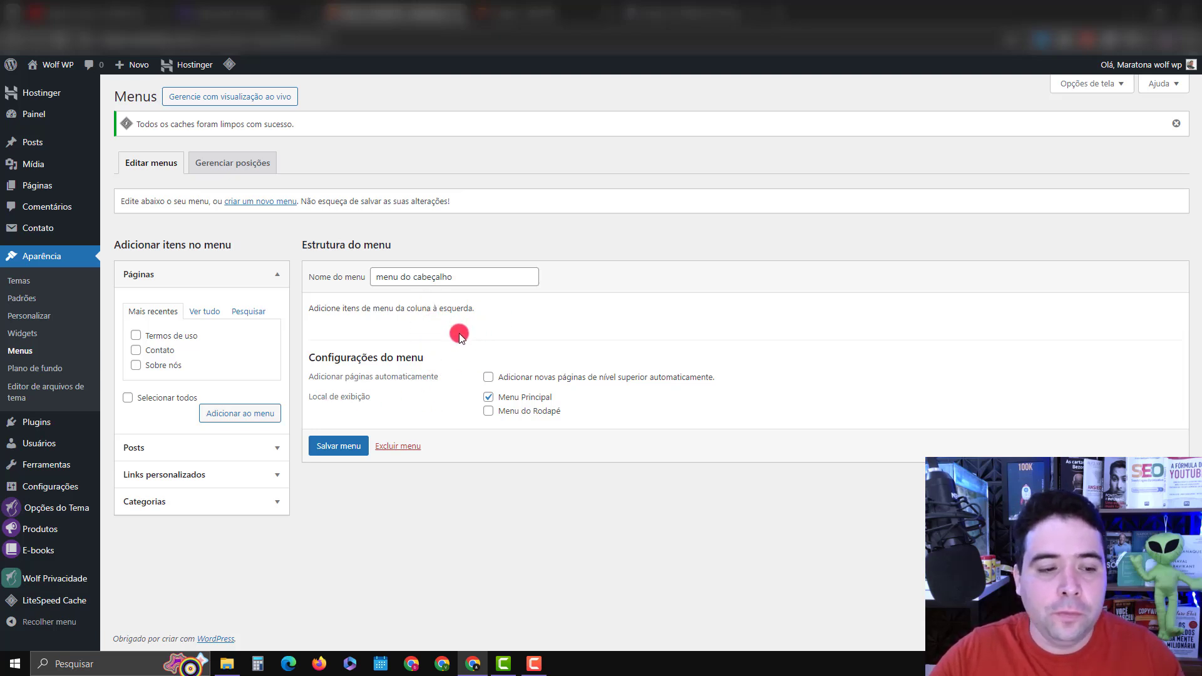
# Add the Política de privacidade, Contato, Sobre nós and Termos de uso pages to the header menu.
pyautogui.click(204, 311)
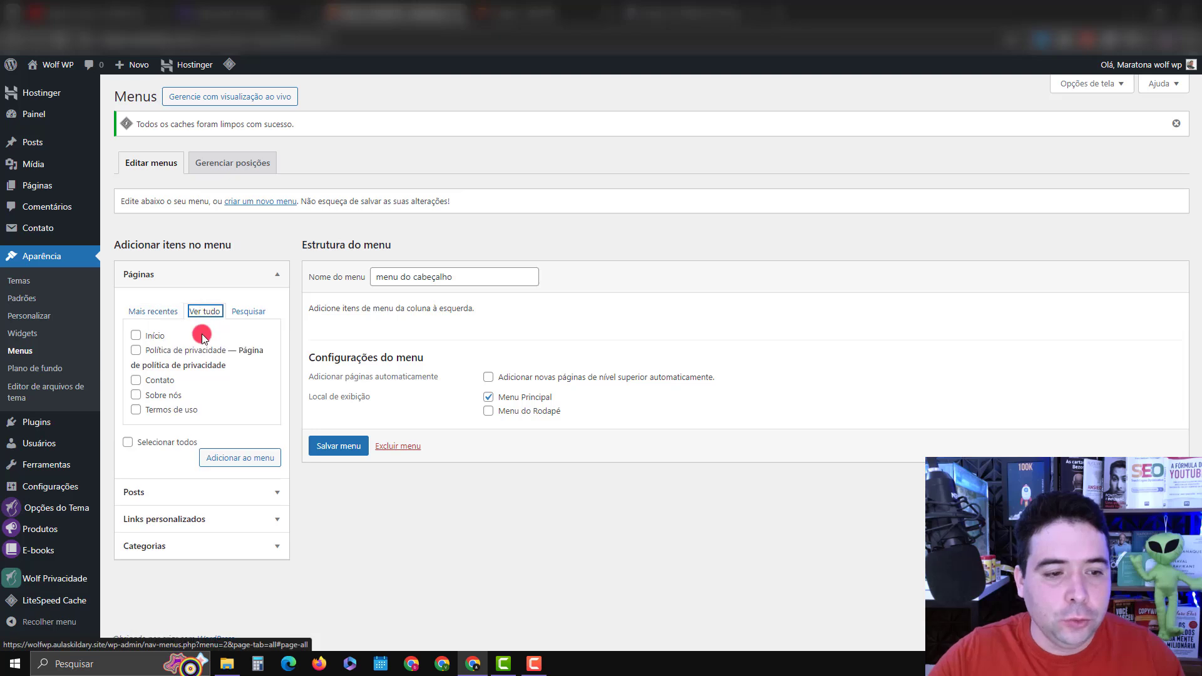
pyautogui.click(136, 351)
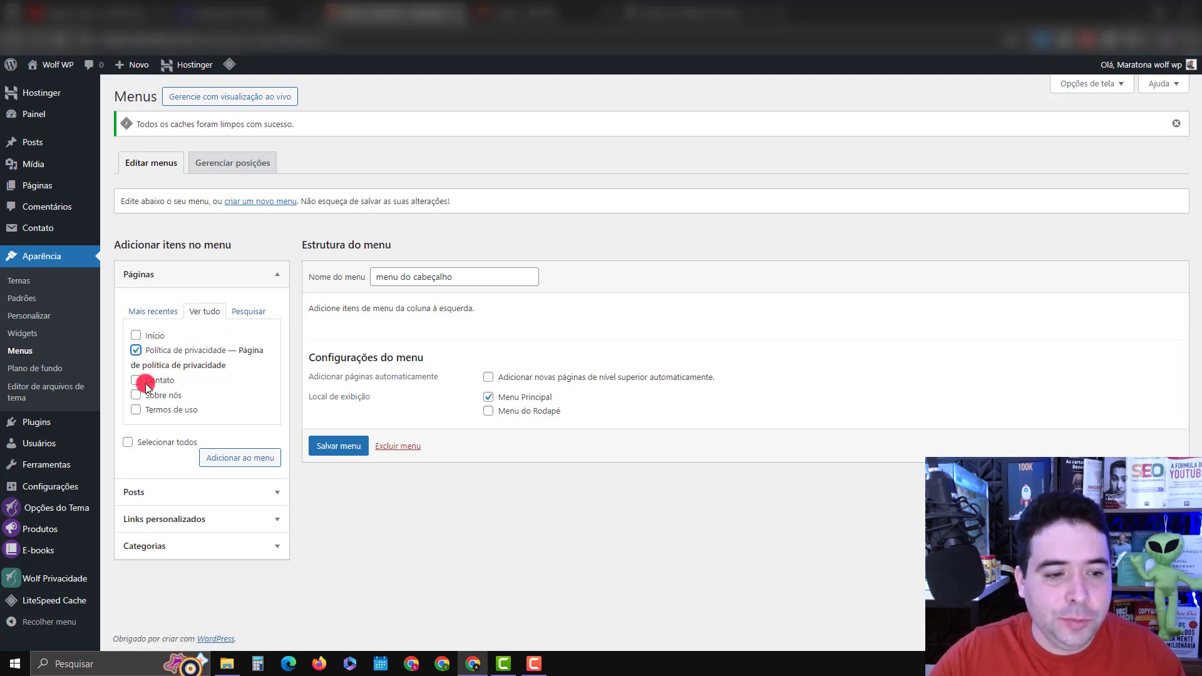
pyautogui.click(136, 380)
pyautogui.click(135, 396)
pyautogui.click(136, 410)
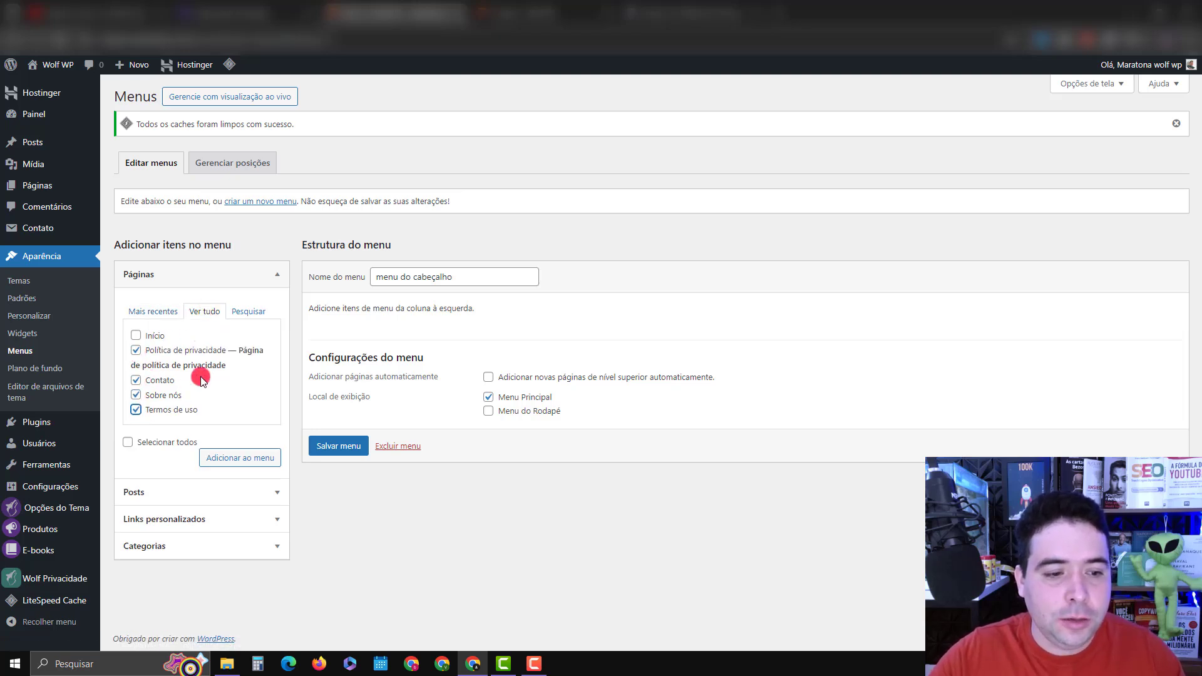
pyautogui.click(229, 460)
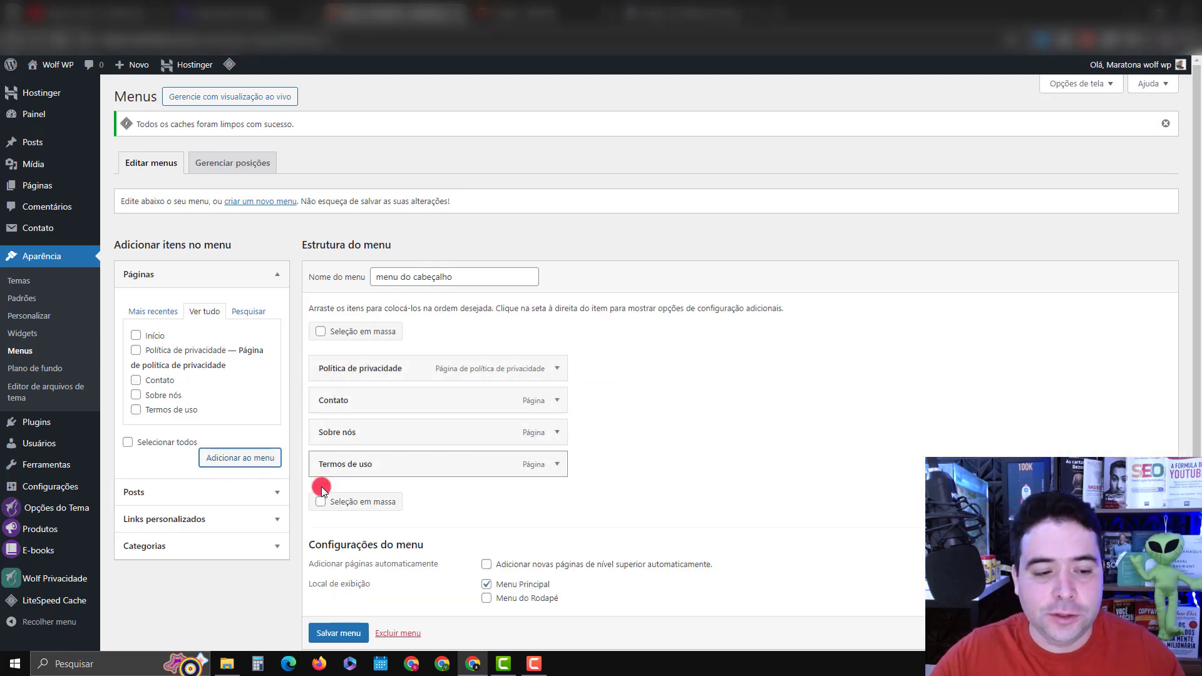
# Add a custom link with the URL "#" and the text "Categorias" to the header menu.
pyautogui.click(276, 519)
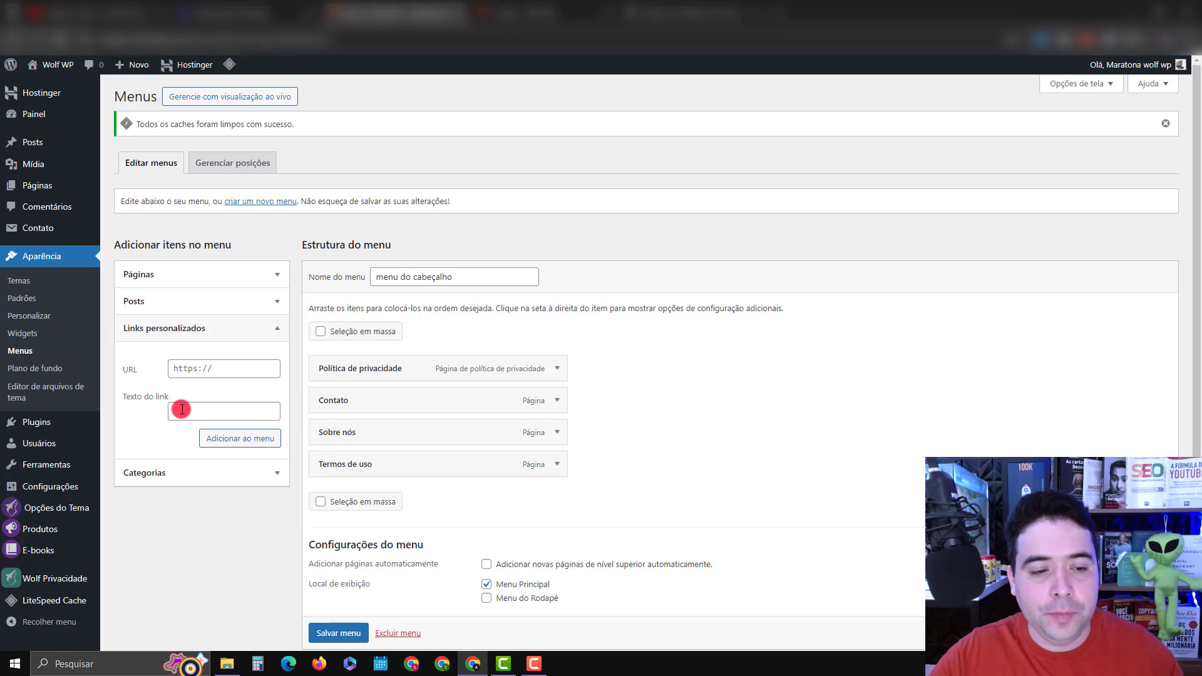
pyautogui.click(190, 372)
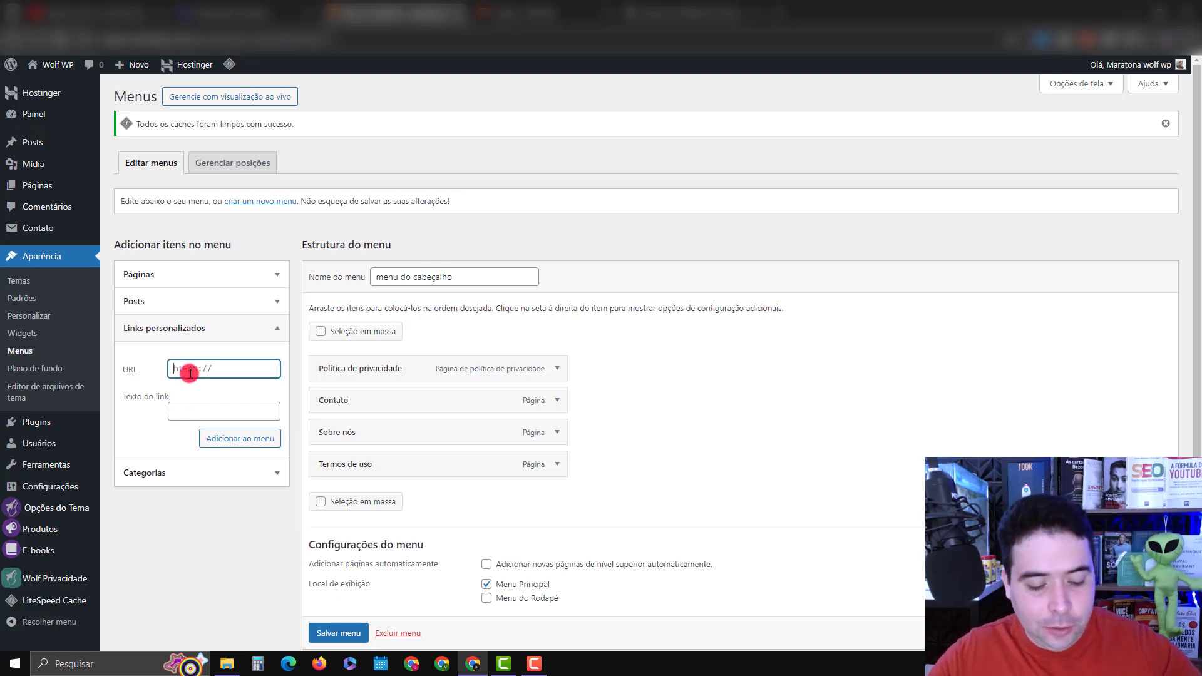
pyautogui.write('#')
pyautogui.click(194, 406)
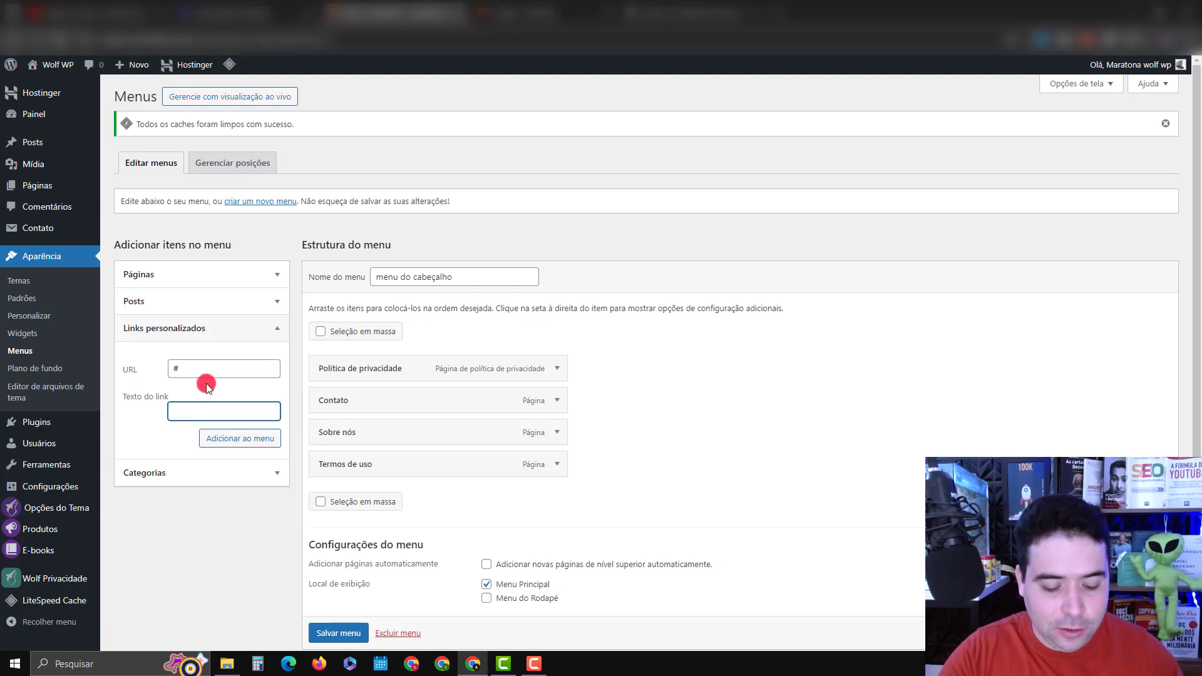
pyautogui.write('Categorias')
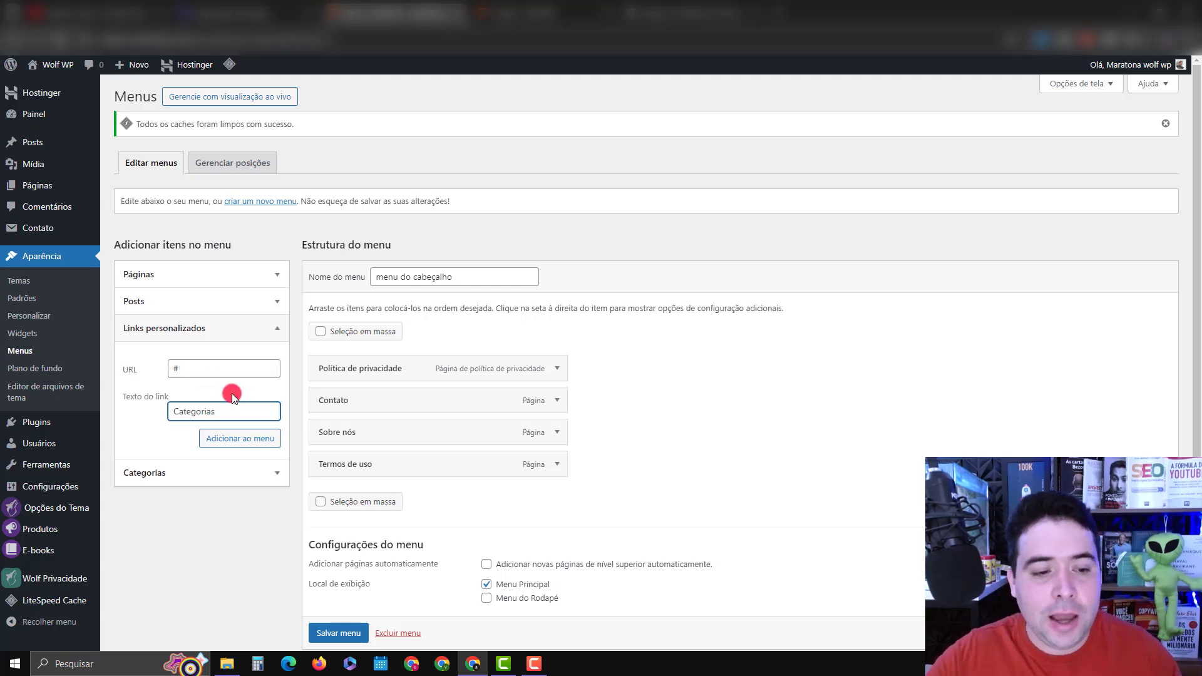
pyautogui.click(232, 437)
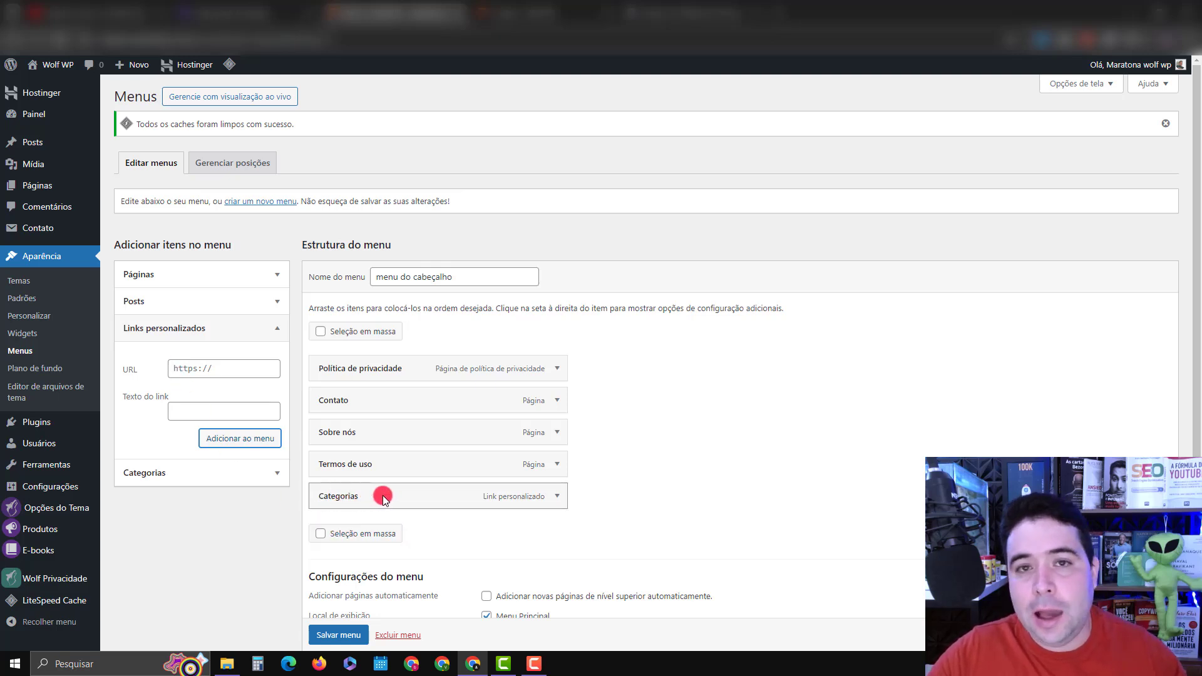
# Reorder the menu so Categorias comes first and Política de privacidade sits between Sobre nós and Termos de uso.
pyautogui.moveTo(382, 494); pyautogui.dragTo(382, 368)
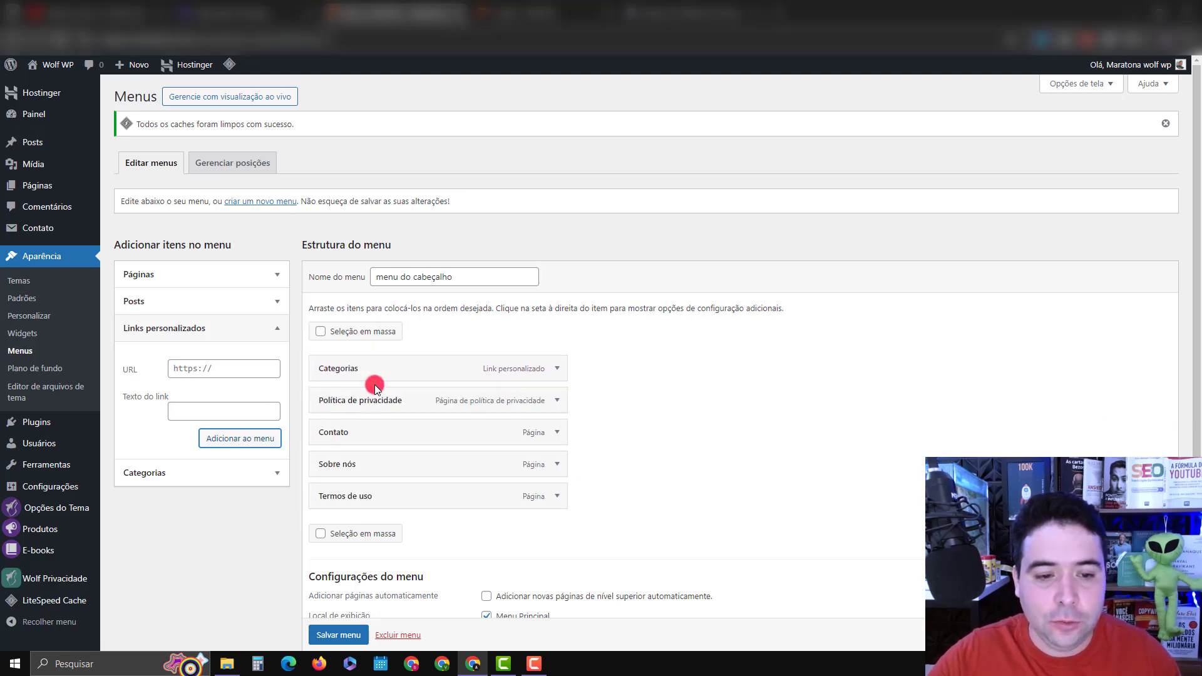
pyautogui.moveTo(369, 402); pyautogui.dragTo(368, 463)
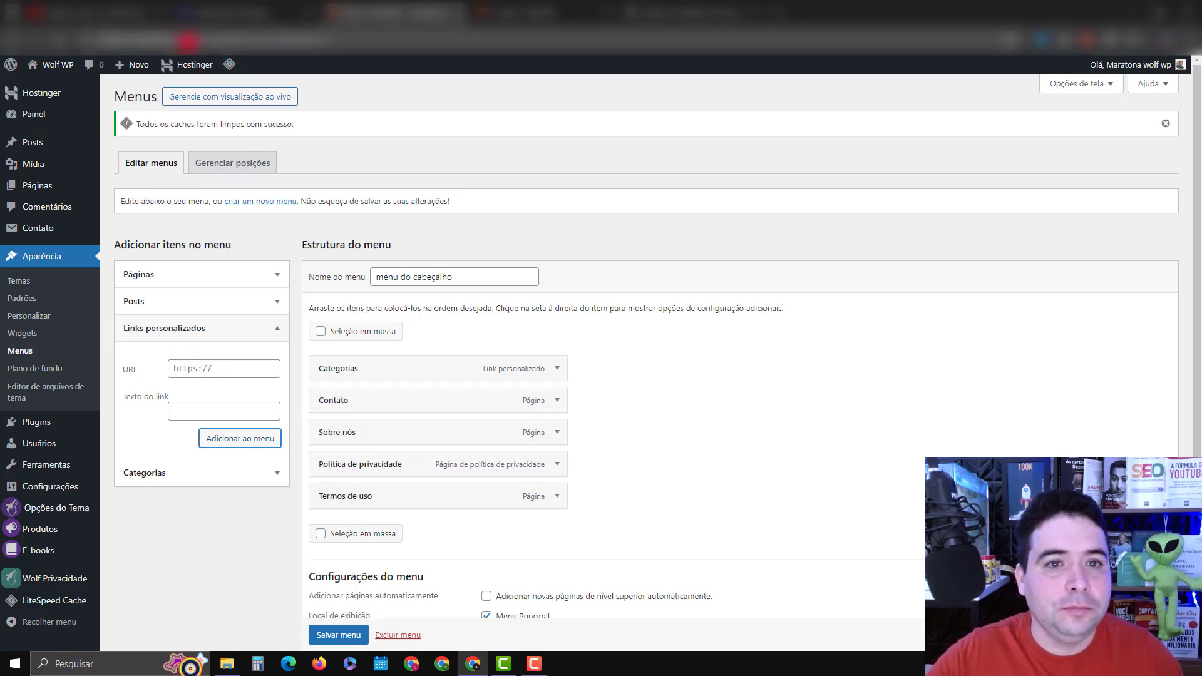
# Add a custom link with the site's home URL and the text "Home" to the header menu.
pyautogui.click(184, 40)
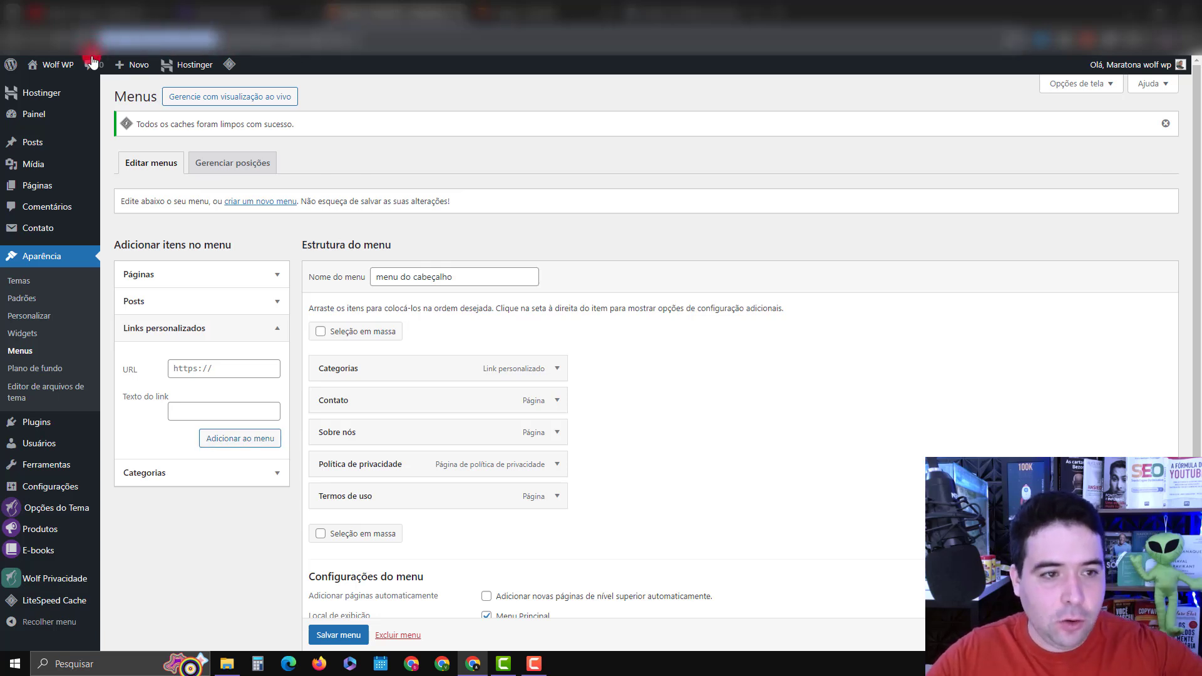
pyautogui.click(206, 364)
pyautogui.click(213, 364)
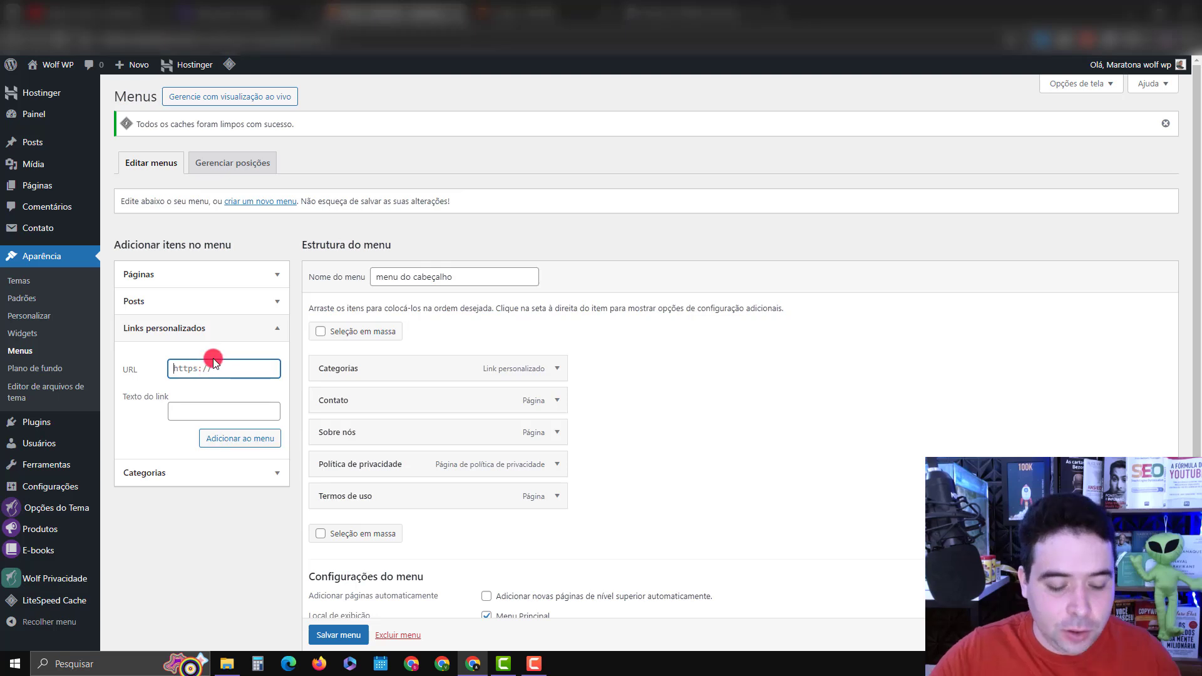
pyautogui.hotkey('ctrl', 'v')
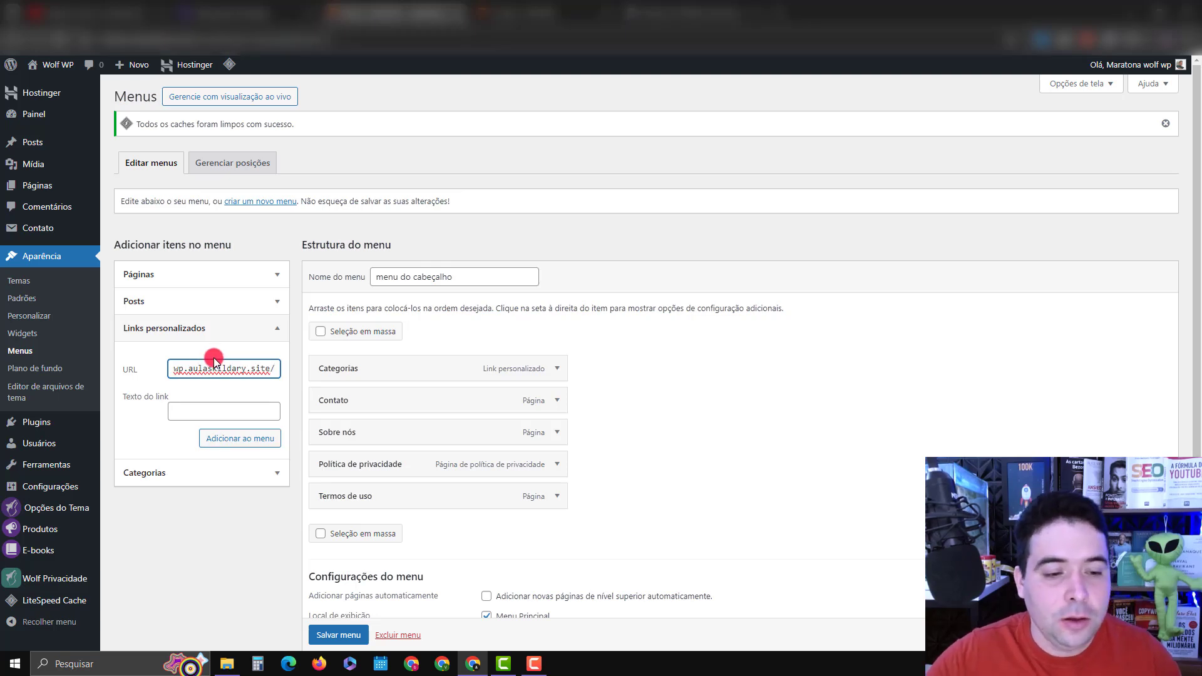
pyautogui.click(205, 408)
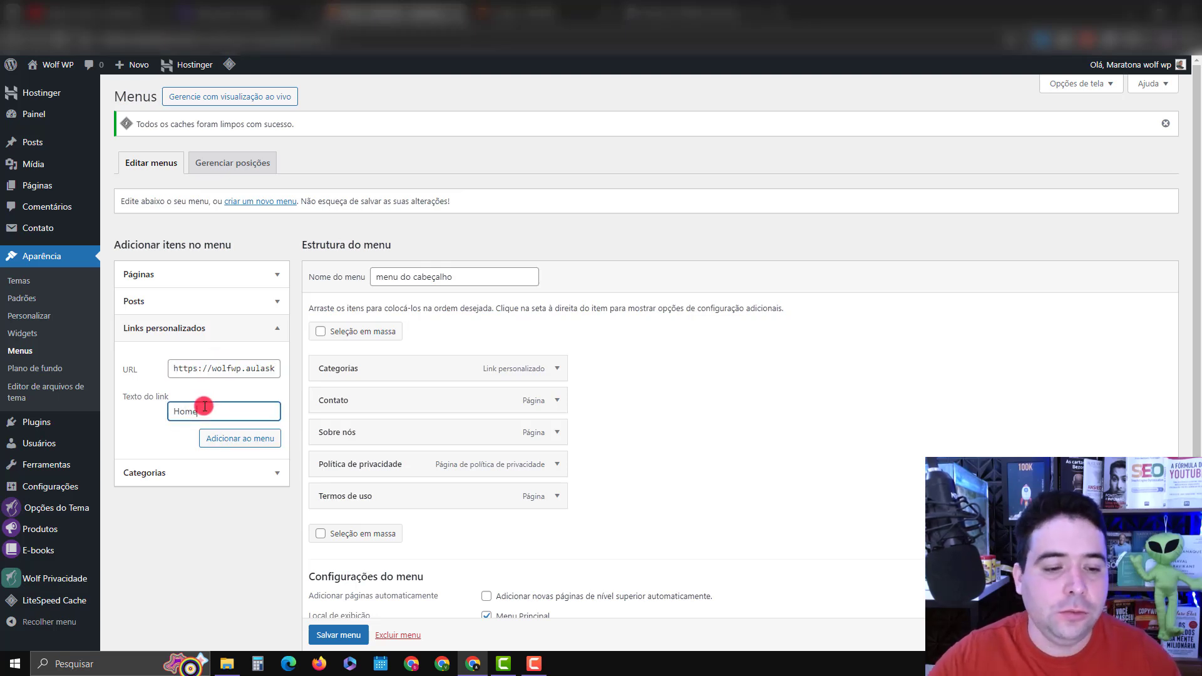
pyautogui.click(240, 438)
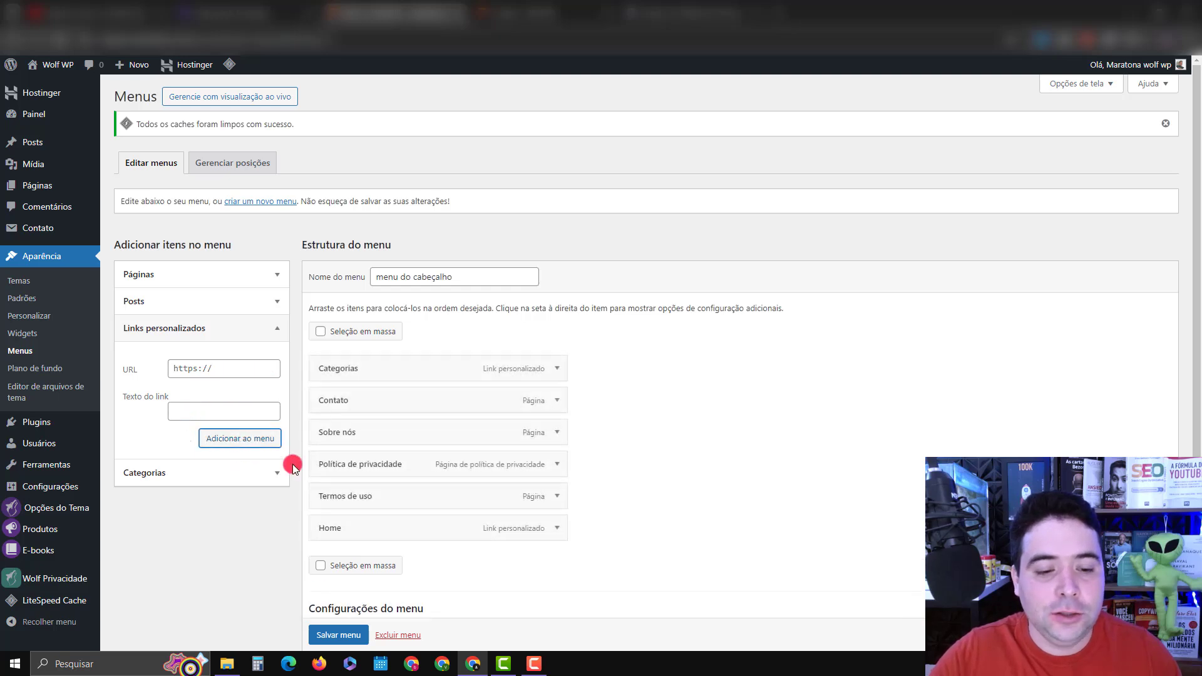
# Move Home to the first position, save the header menu and view it on the site's home page.
pyautogui.moveTo(328, 528); pyautogui.dragTo(334, 368)
pyautogui.click(338, 635)
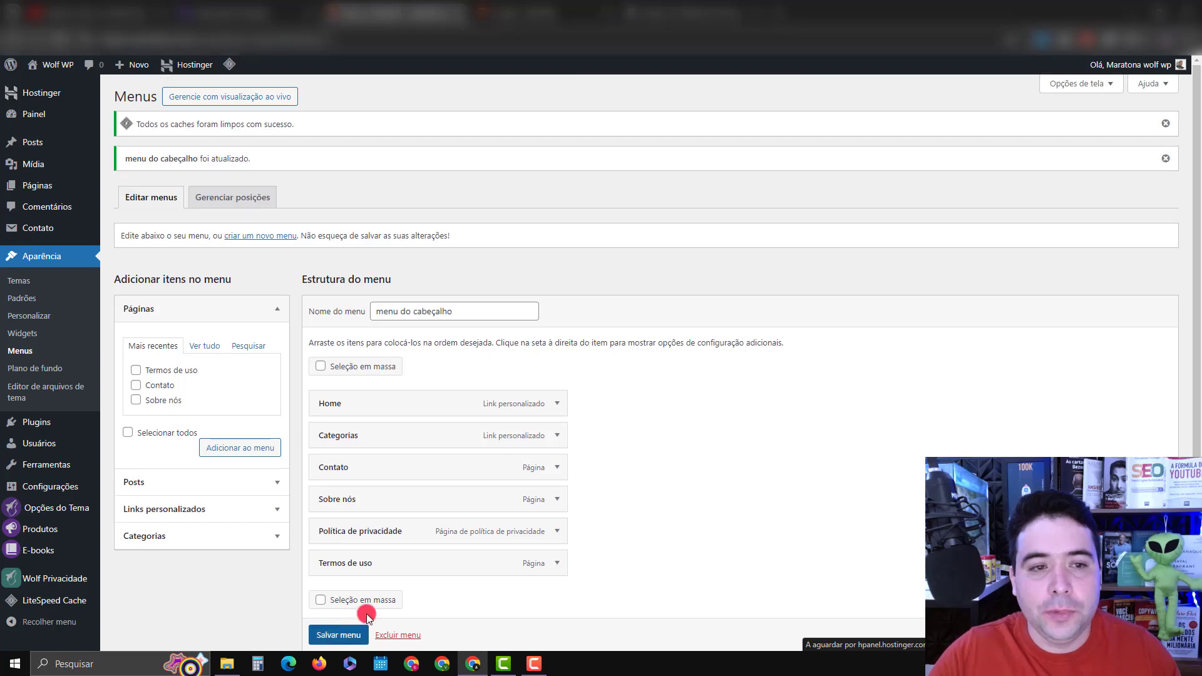
pyautogui.click(539, 13)
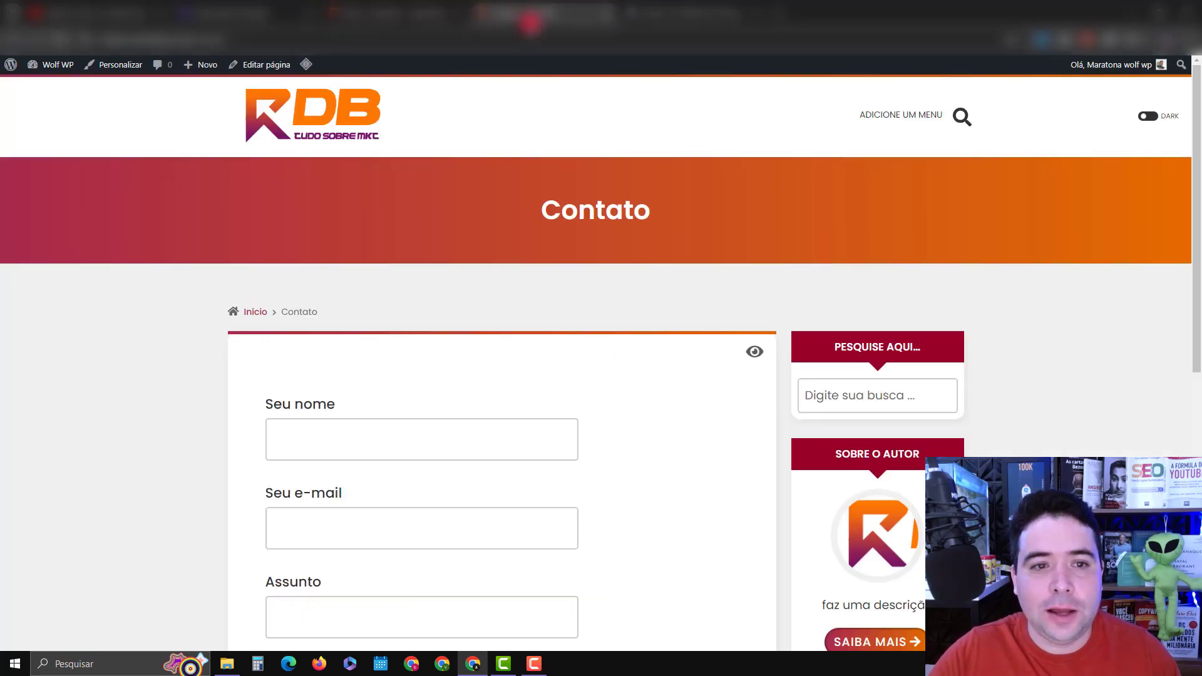
pyautogui.click(364, 125)
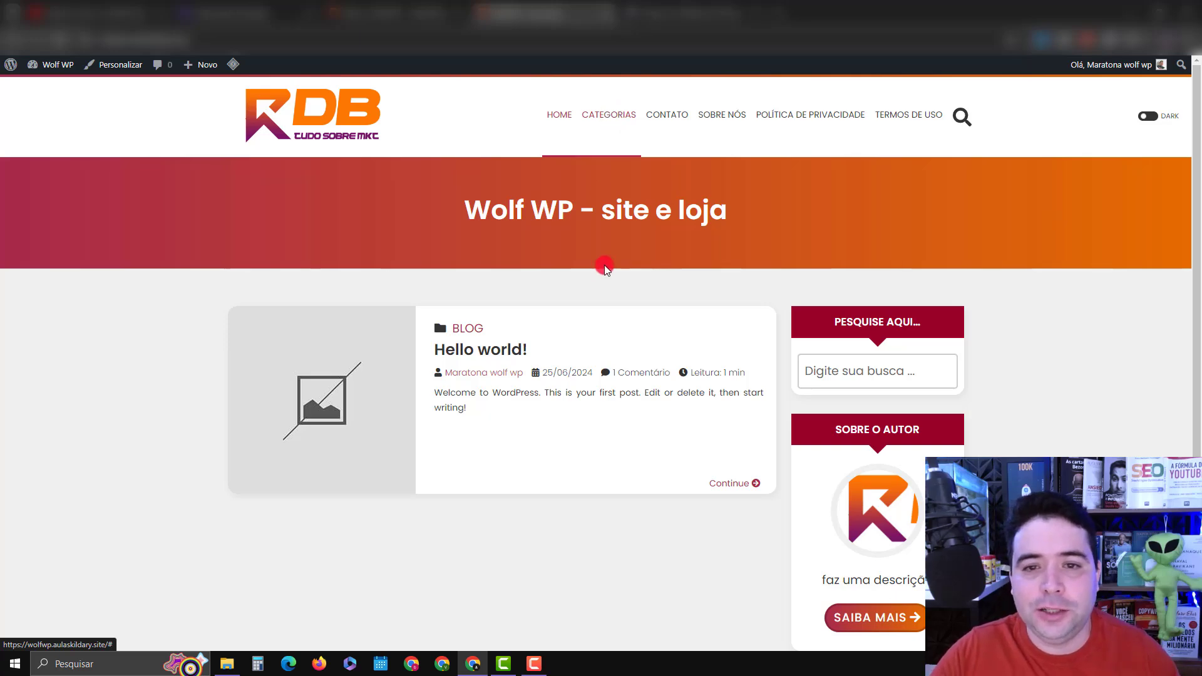
# Create four post categories named categoria 1, categoria 2, categoria 3 and categoria 4.
pyautogui.click(437, 5)
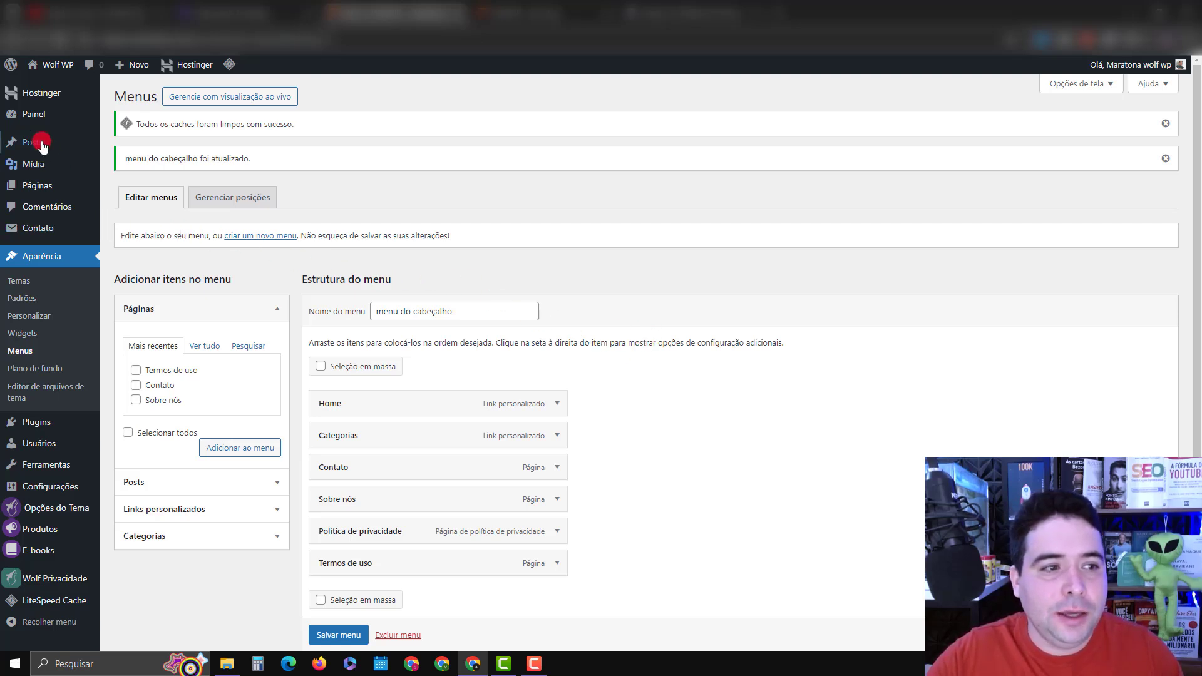
pyautogui.moveTo(28, 140)
pyautogui.click(141, 182)
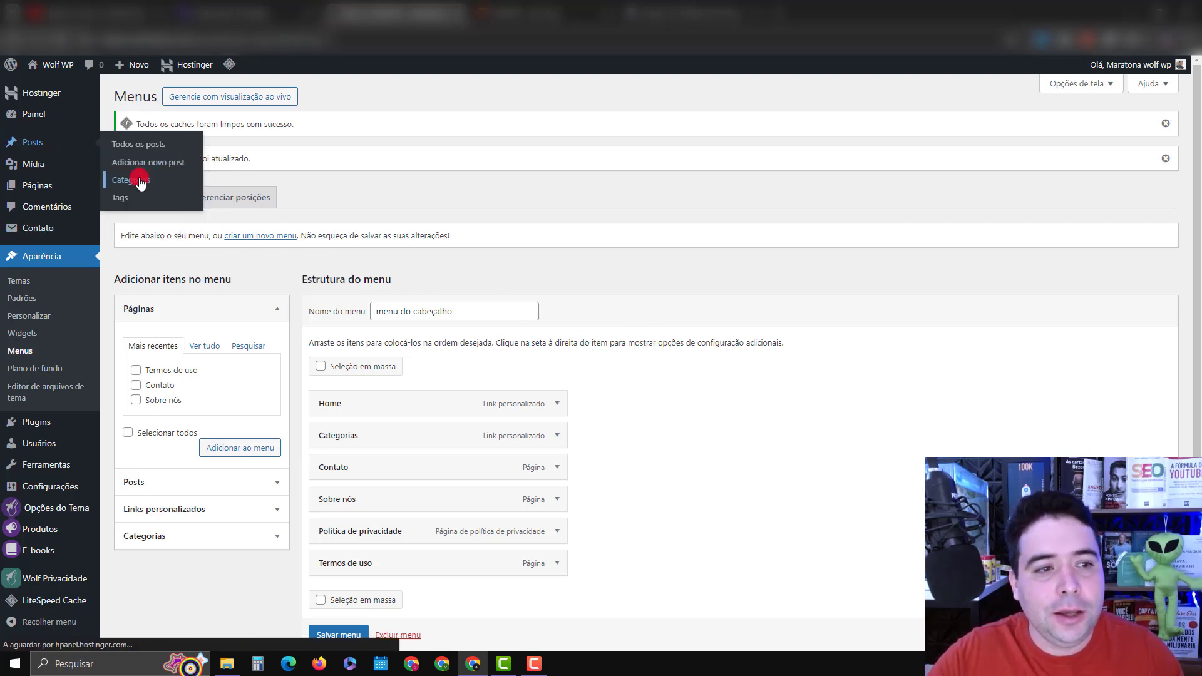
pyautogui.click(148, 182)
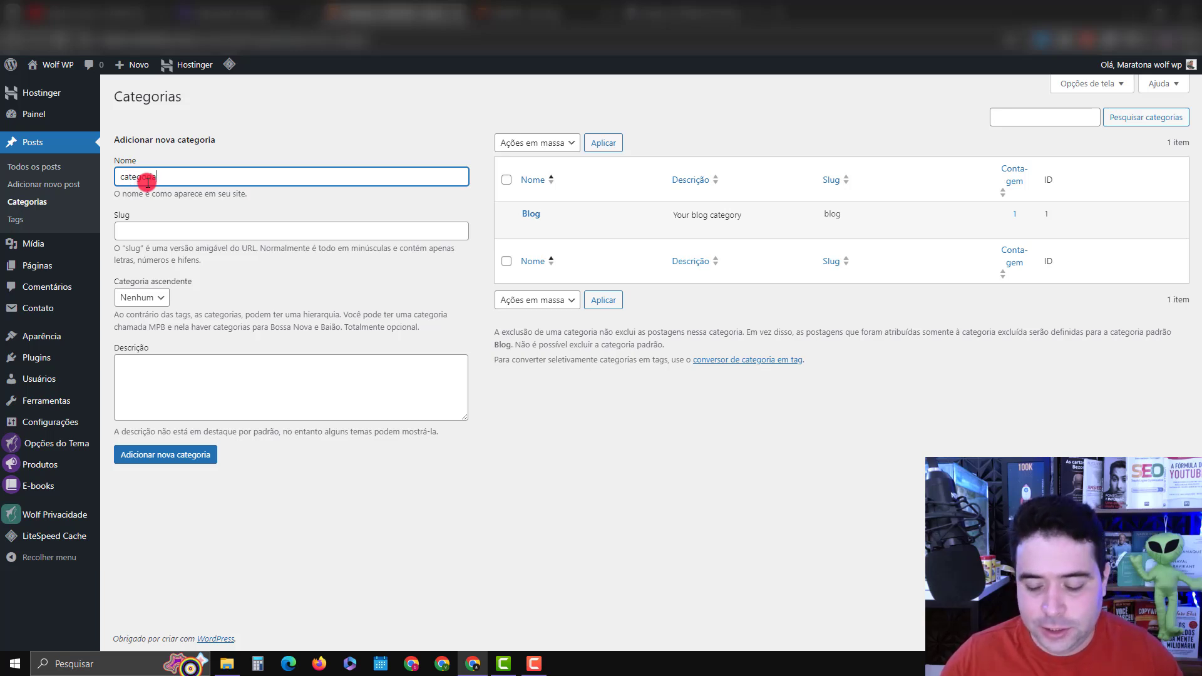
pyautogui.press('Return')
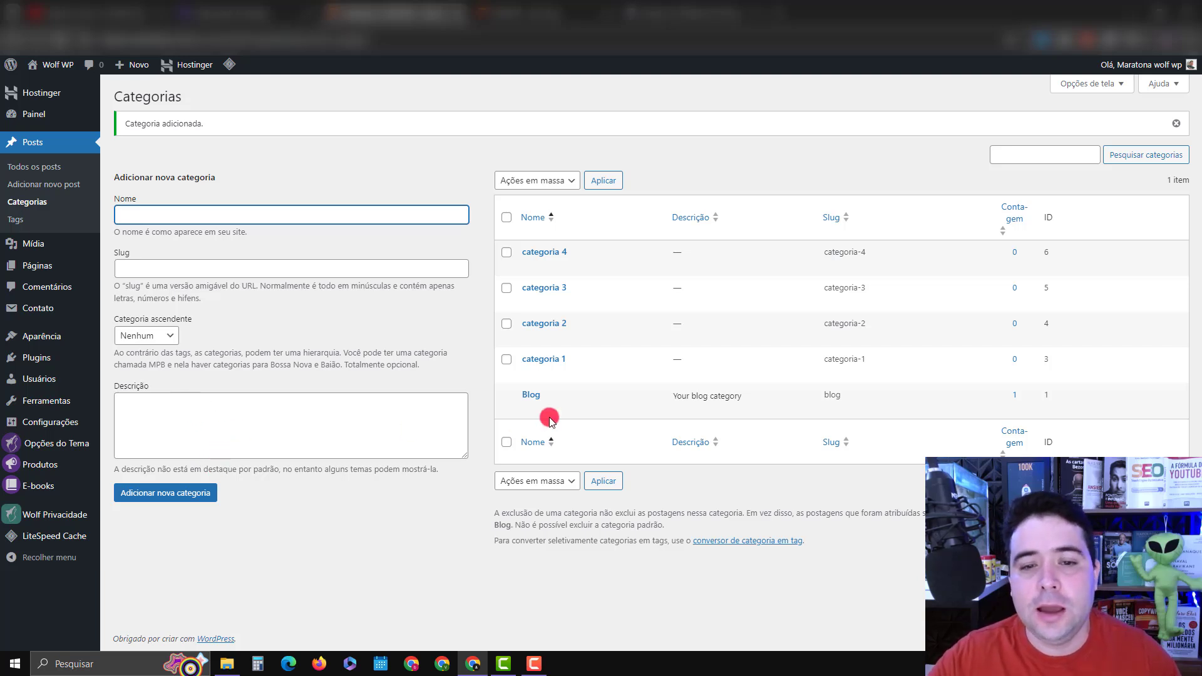
pyautogui.moveTo(582, 356)
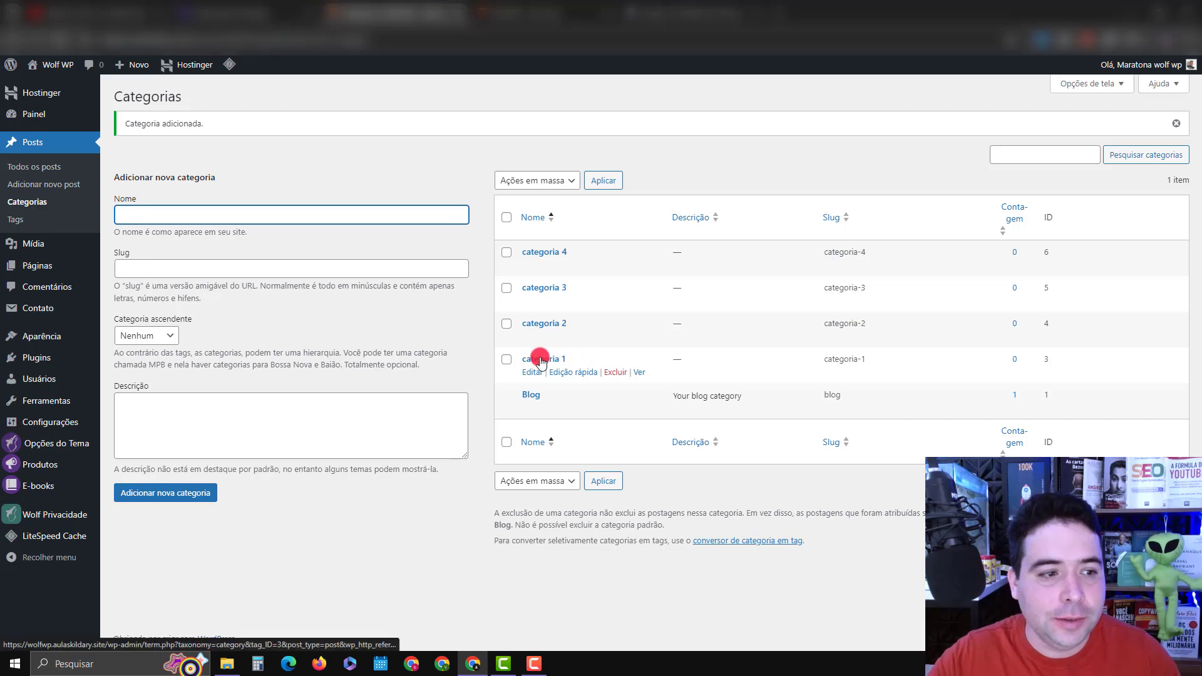
# Add the categories categoria 1, categoria 2, categoria 3 and categoria 4 to the header menu.
pyautogui.moveTo(33, 341)
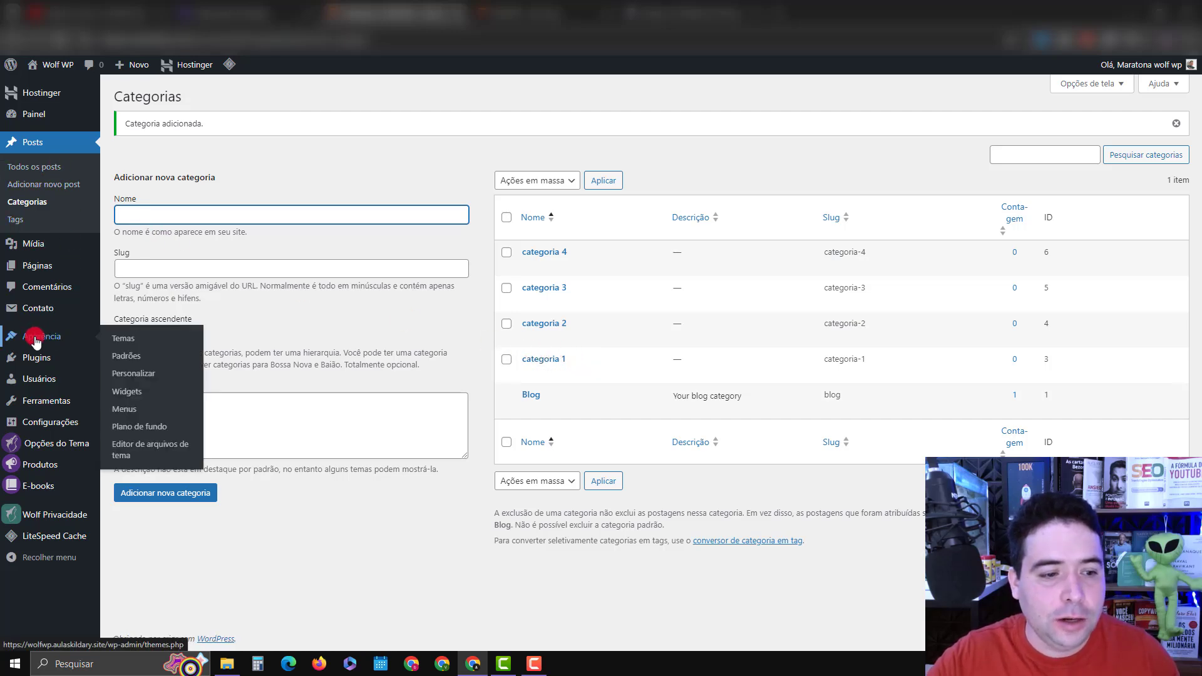
pyautogui.click(132, 411)
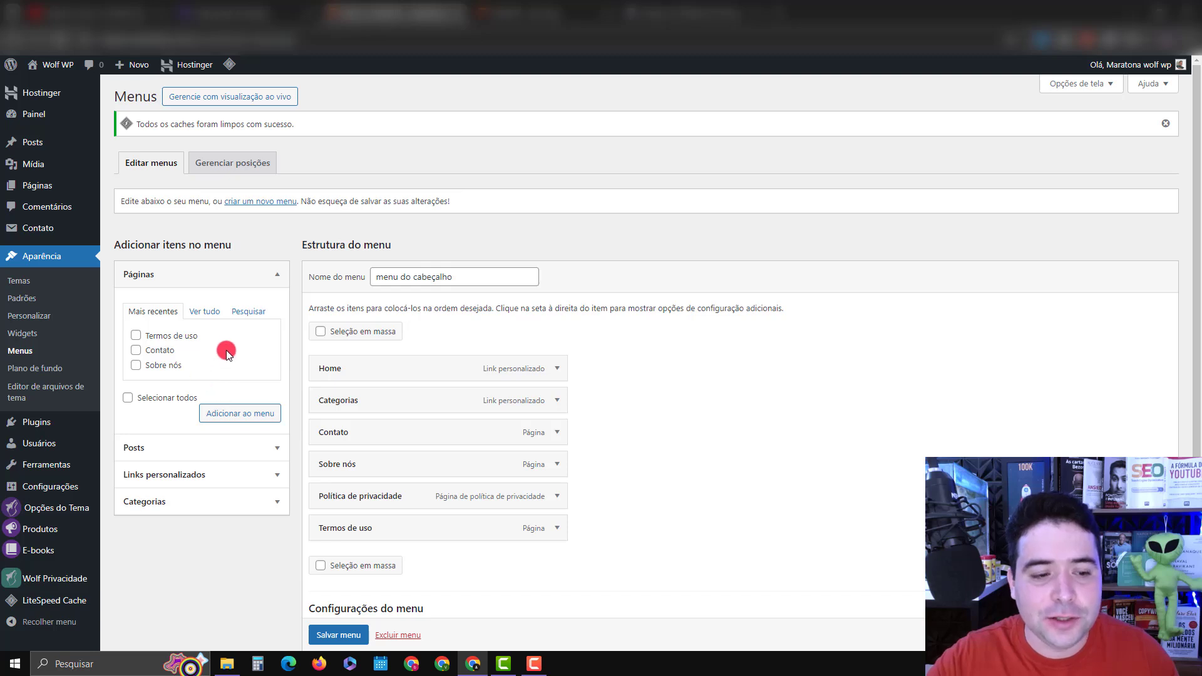
pyautogui.click(196, 501)
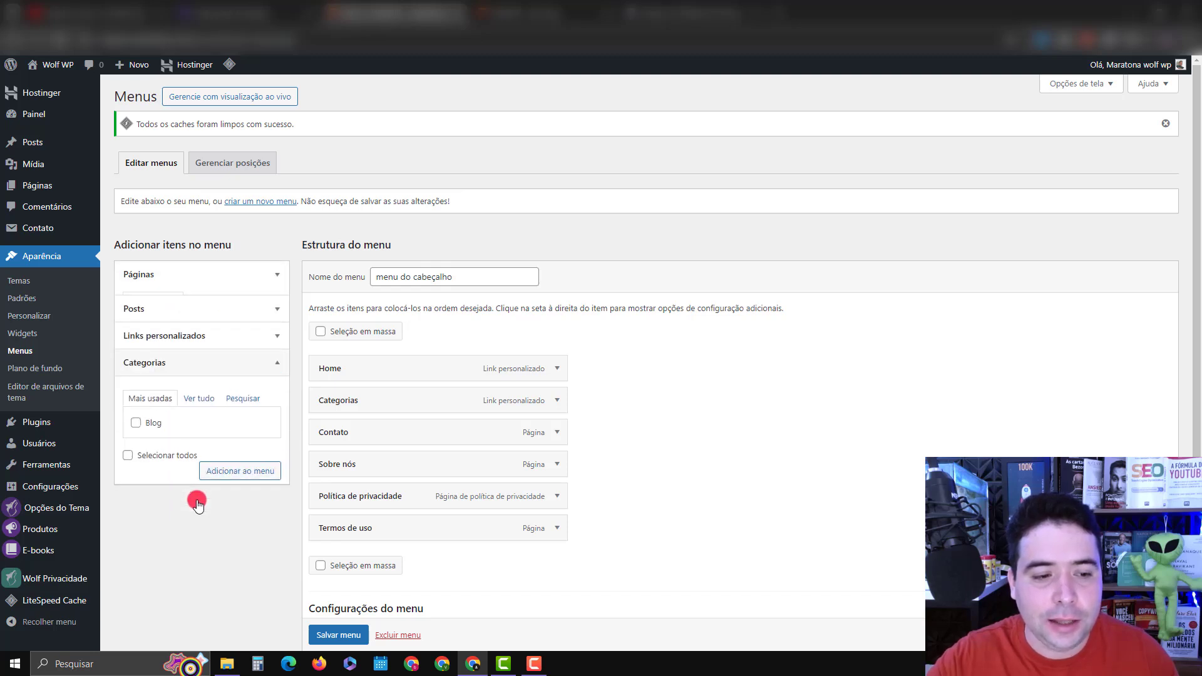
pyautogui.click(204, 392)
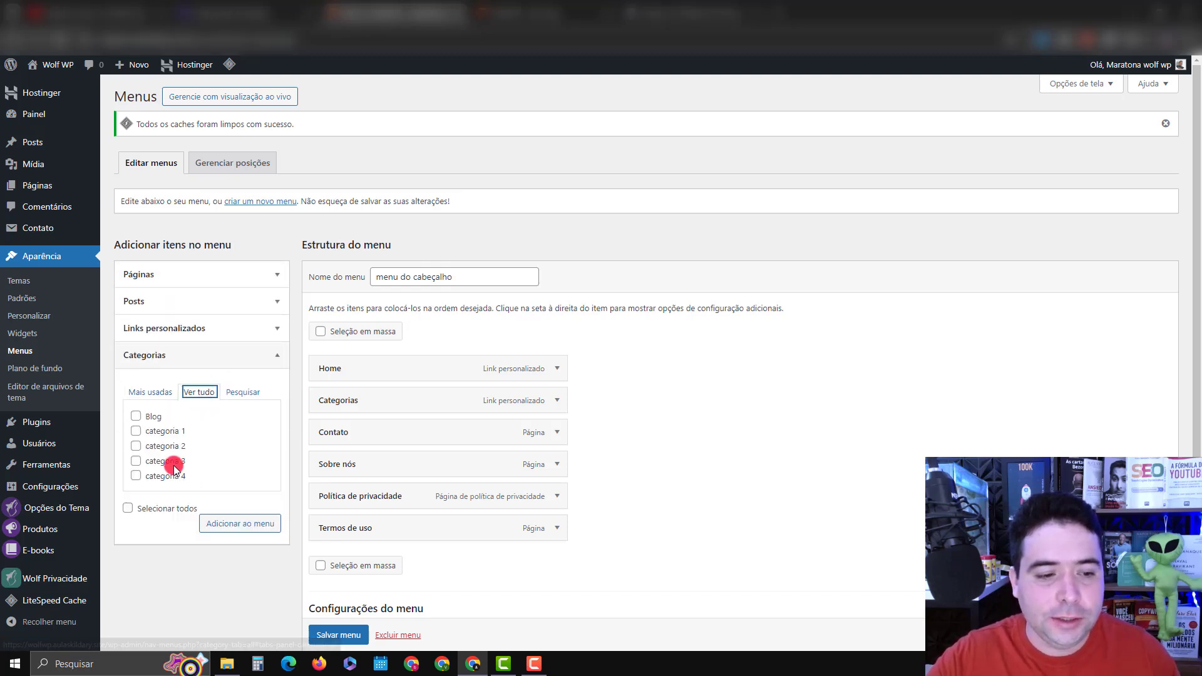
pyautogui.click(136, 433)
pyautogui.click(136, 446)
pyautogui.click(136, 460)
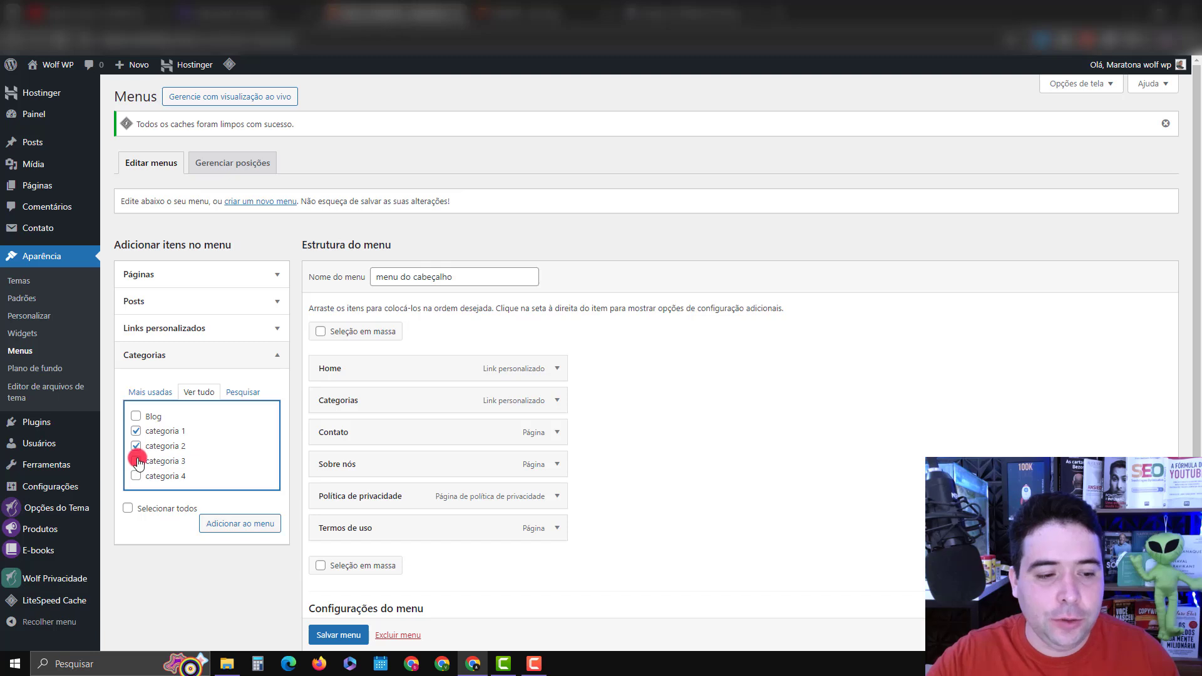
pyautogui.click(135, 475)
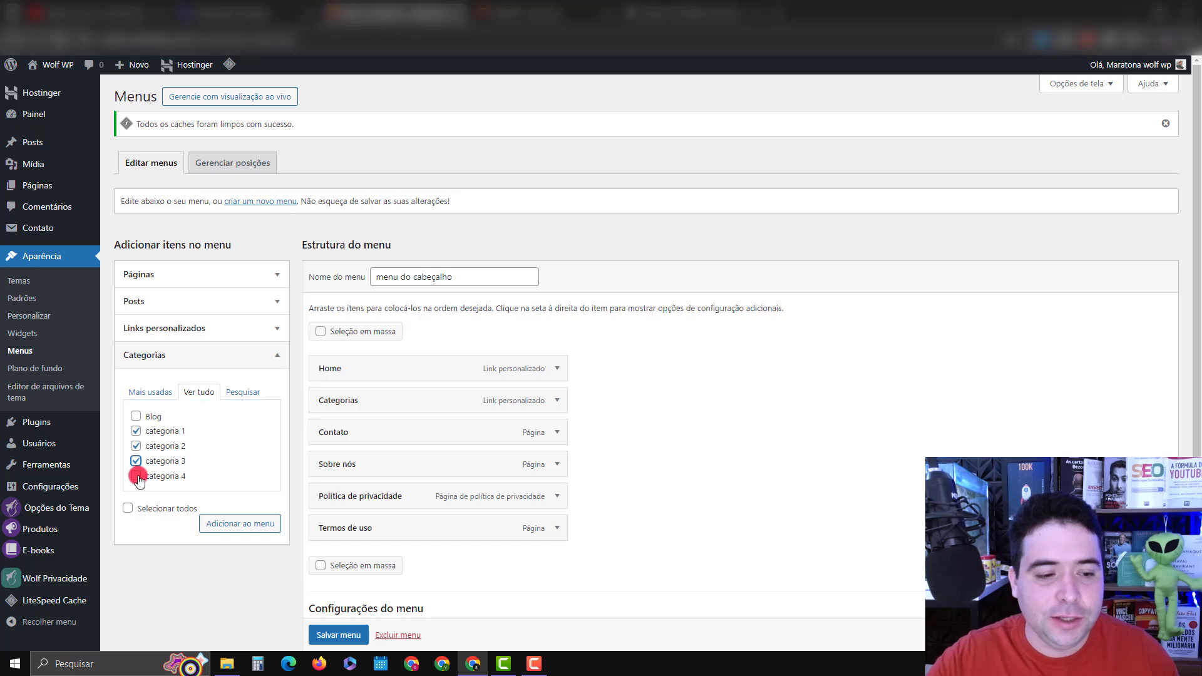
pyautogui.click(225, 524)
# Nest categoria 1 to categoria 4 in order as subitems of Categorias and save the header menu.
pyautogui.moveTo(350, 560); pyautogui.dragTo(344, 428)
pyautogui.moveTo(356, 588); pyautogui.dragTo(362, 474)
pyautogui.scroll(-1, 362, 474)
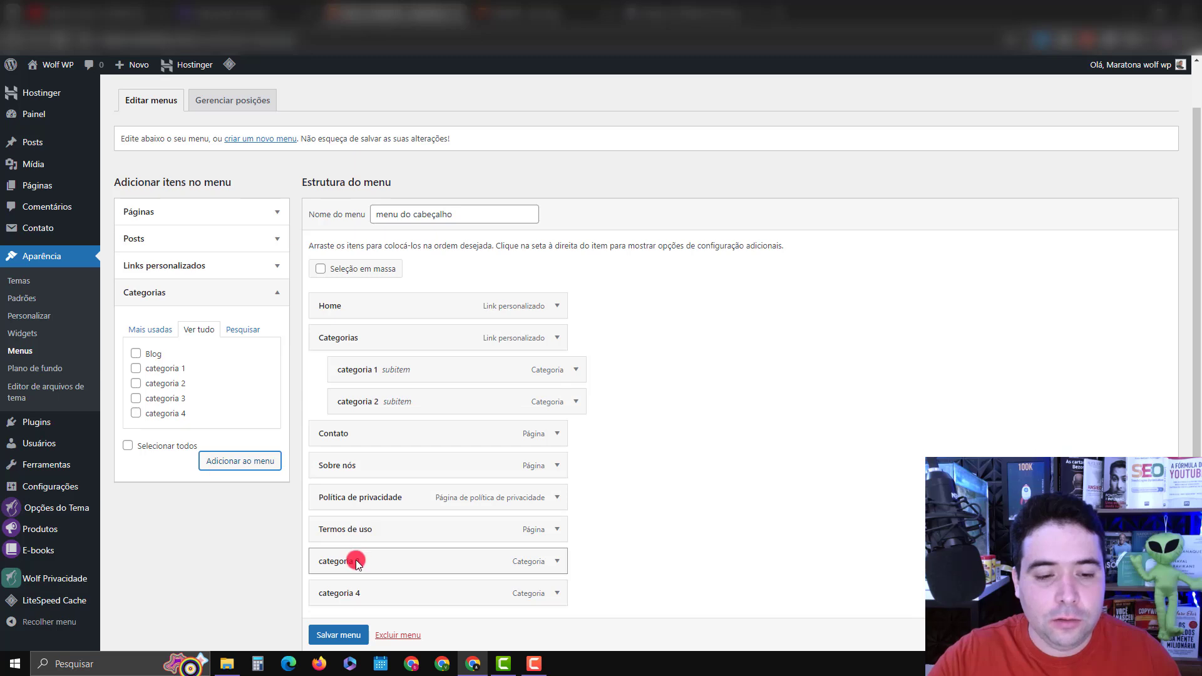
pyautogui.moveTo(354, 560); pyautogui.dragTo(362, 430)
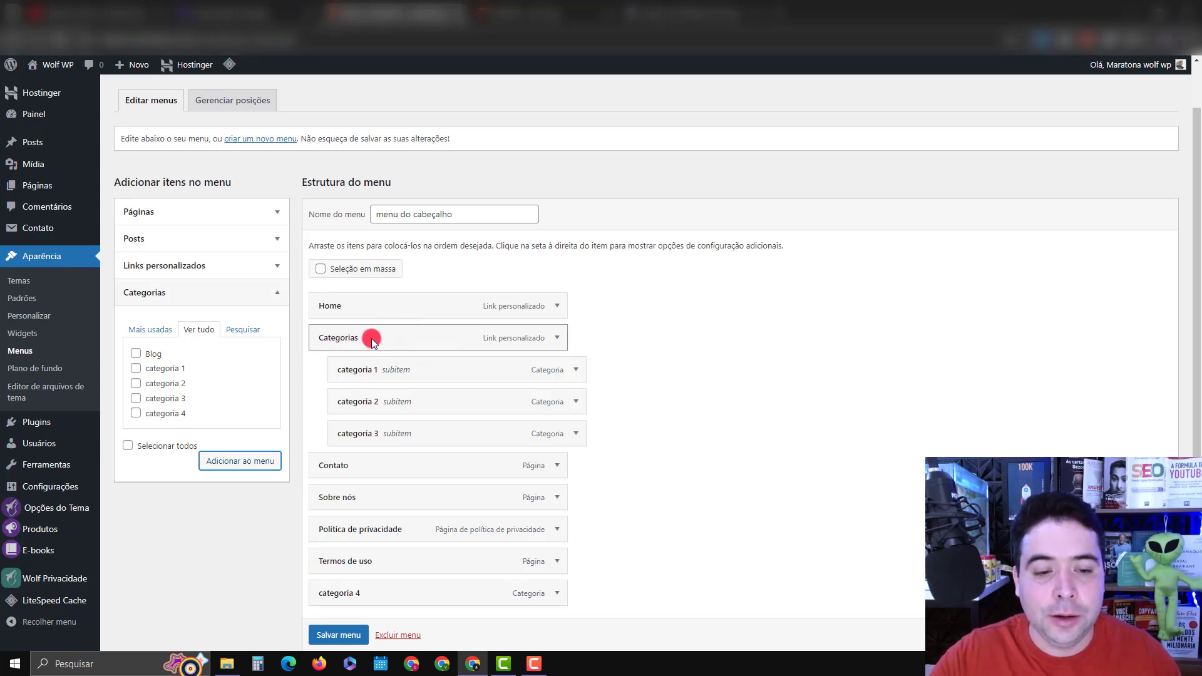
pyautogui.moveTo(378, 595); pyautogui.dragTo(356, 463)
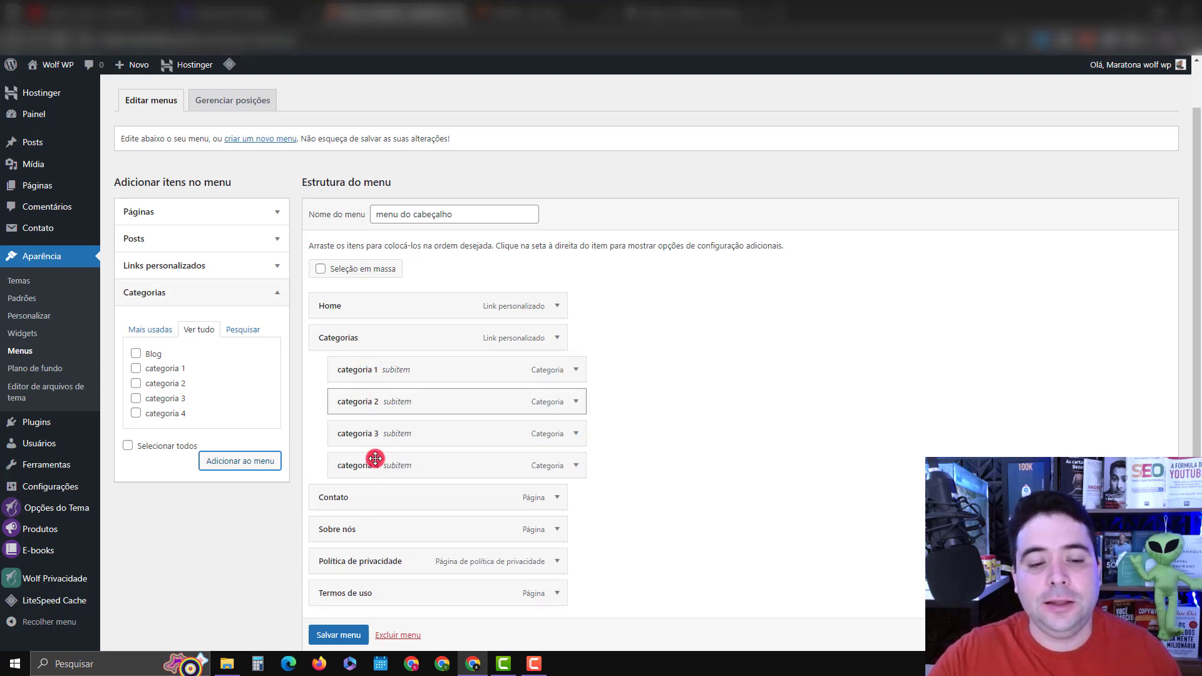
pyautogui.click(341, 634)
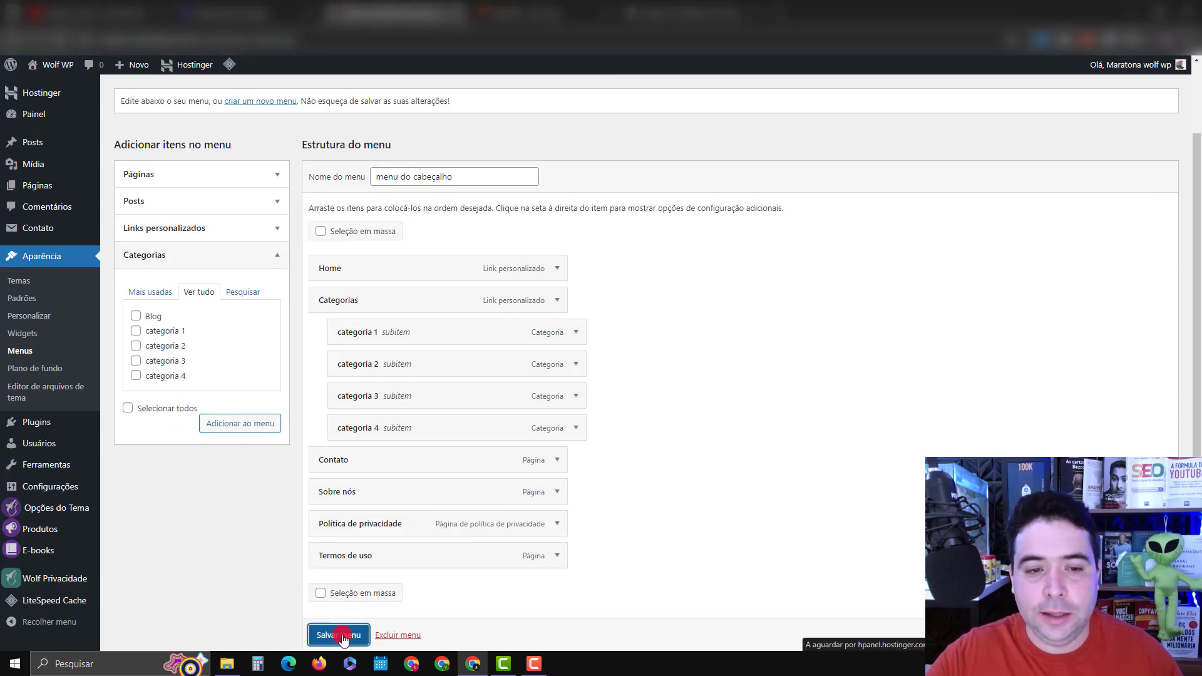
# Reload the site's home page and inspect the Categorias dropdown in the header.
pyautogui.click(552, 15)
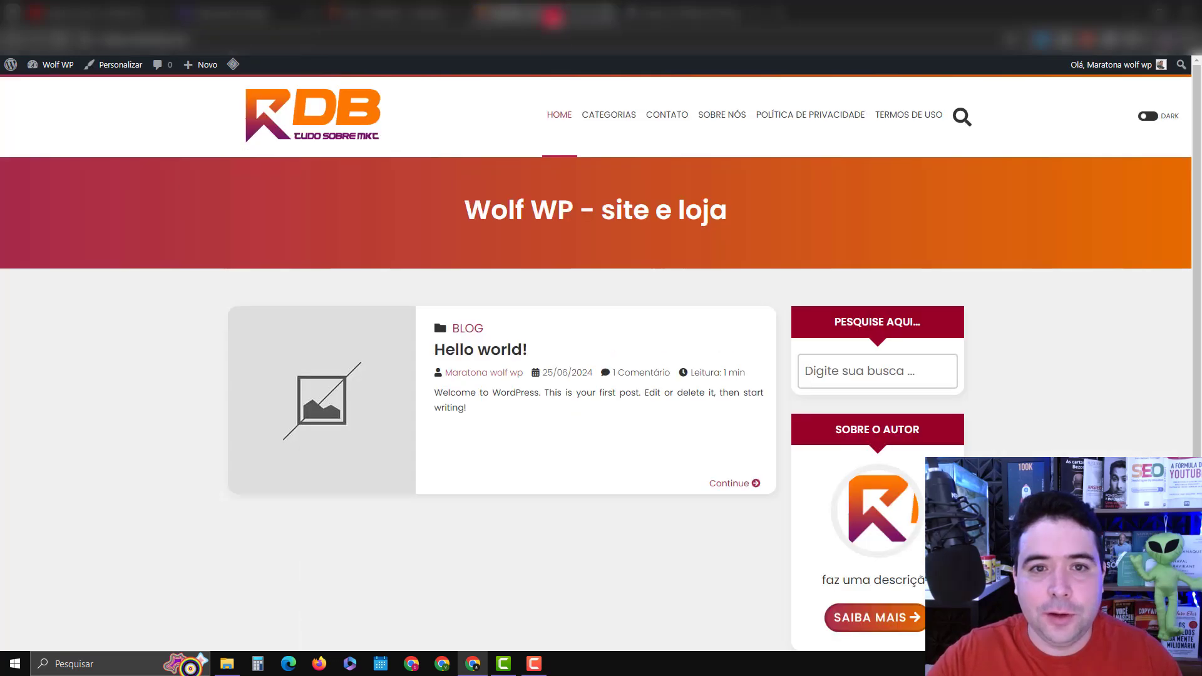
pyautogui.press('F5')
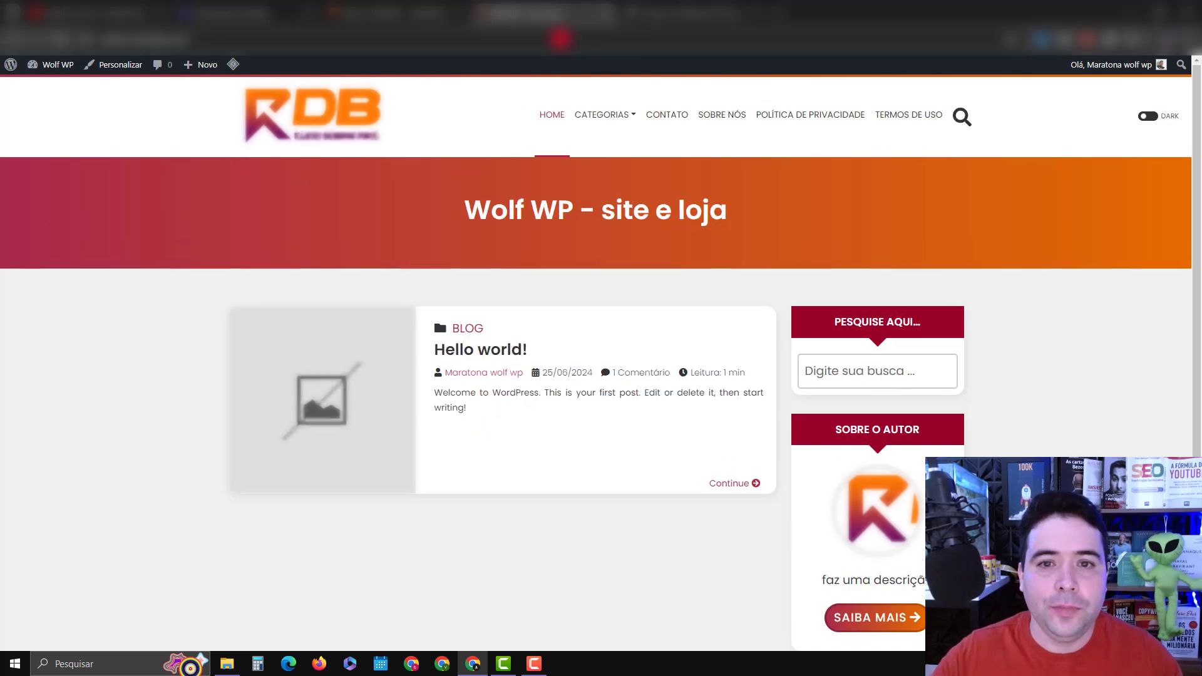
pyautogui.click(609, 116)
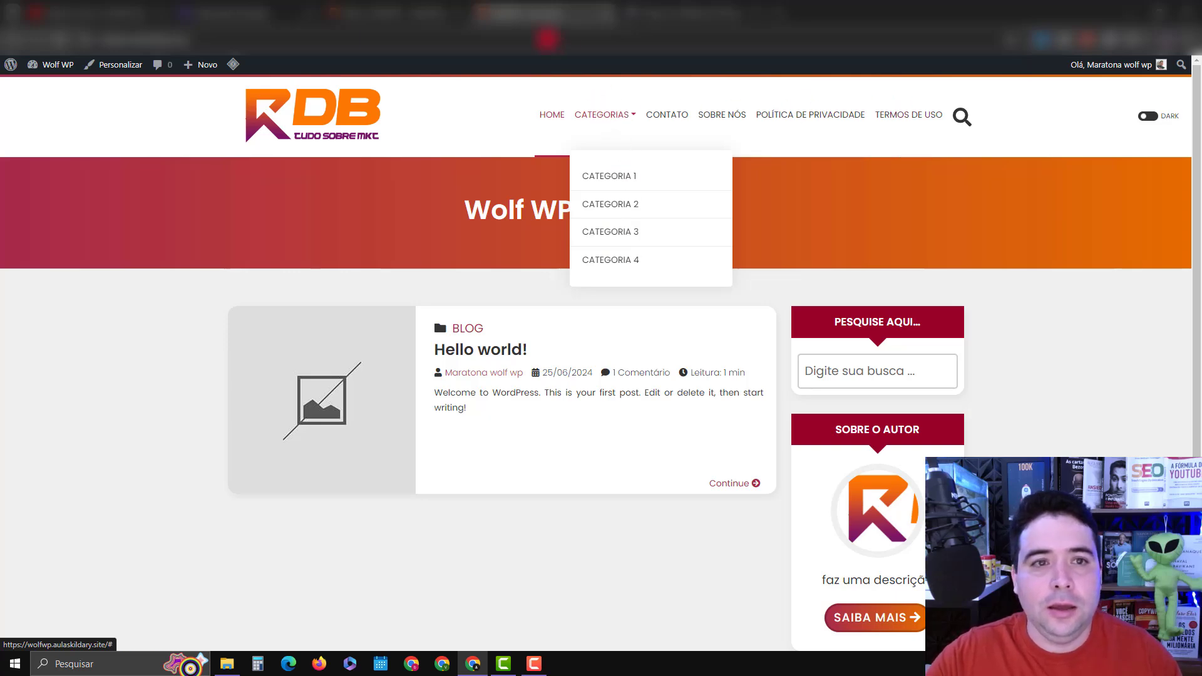
# Review the header menu's structure in the menu editor and save the menu again.
pyautogui.click(438, 11)
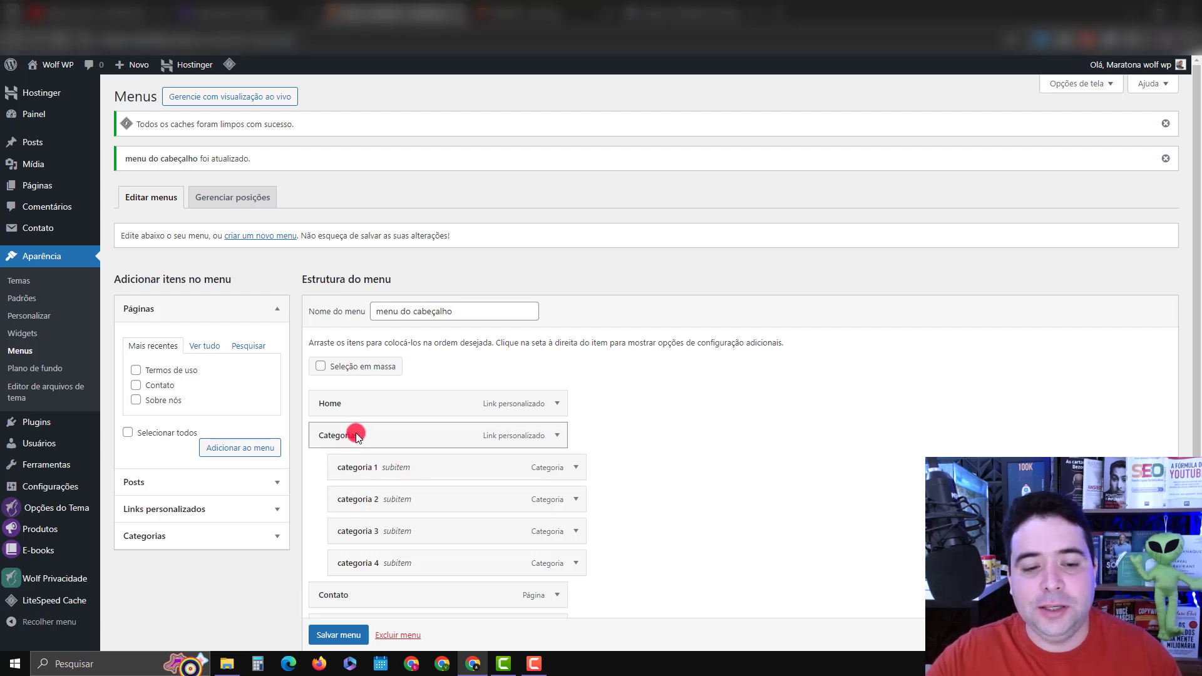
pyautogui.scroll(-3, 420, 460)
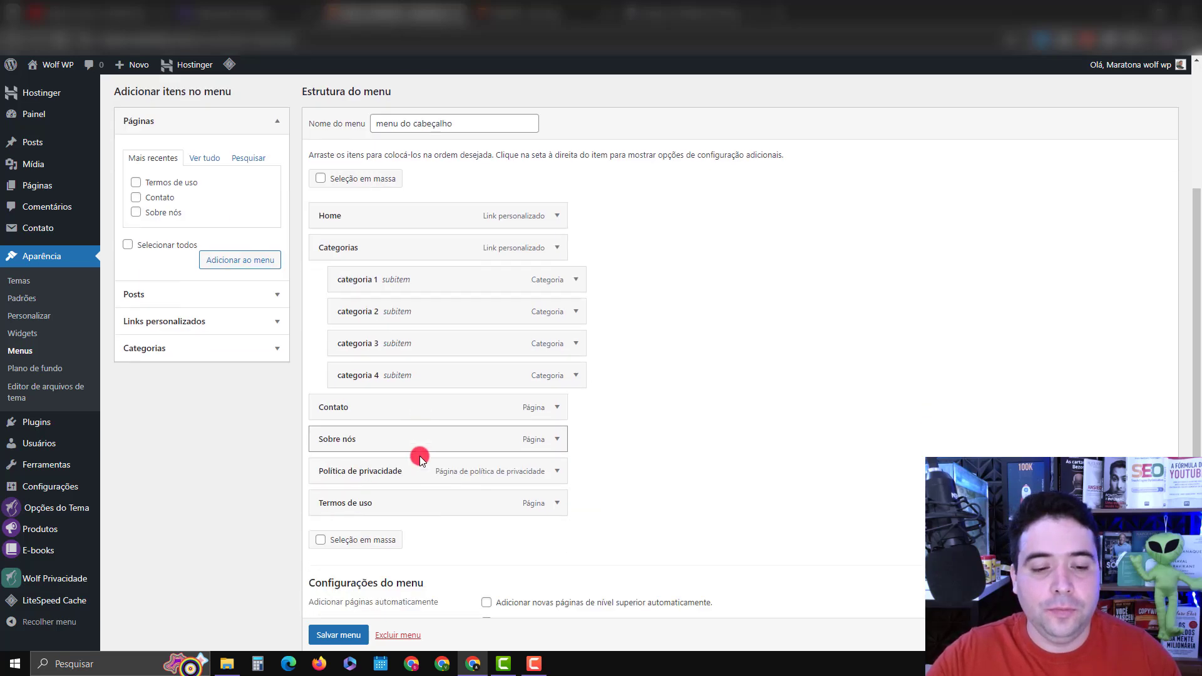
pyautogui.scroll(-1, 329, 632)
pyautogui.click(331, 633)
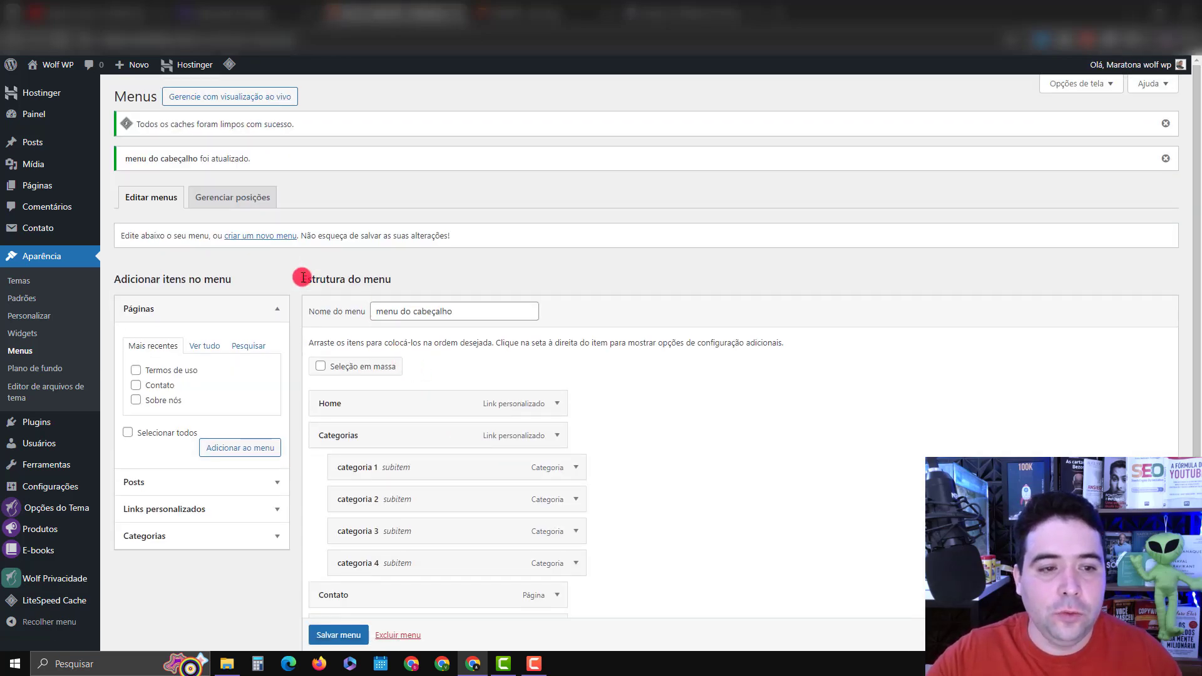
# Create a new menu named "Categorias" without assigning a display location.
pyautogui.click(269, 236)
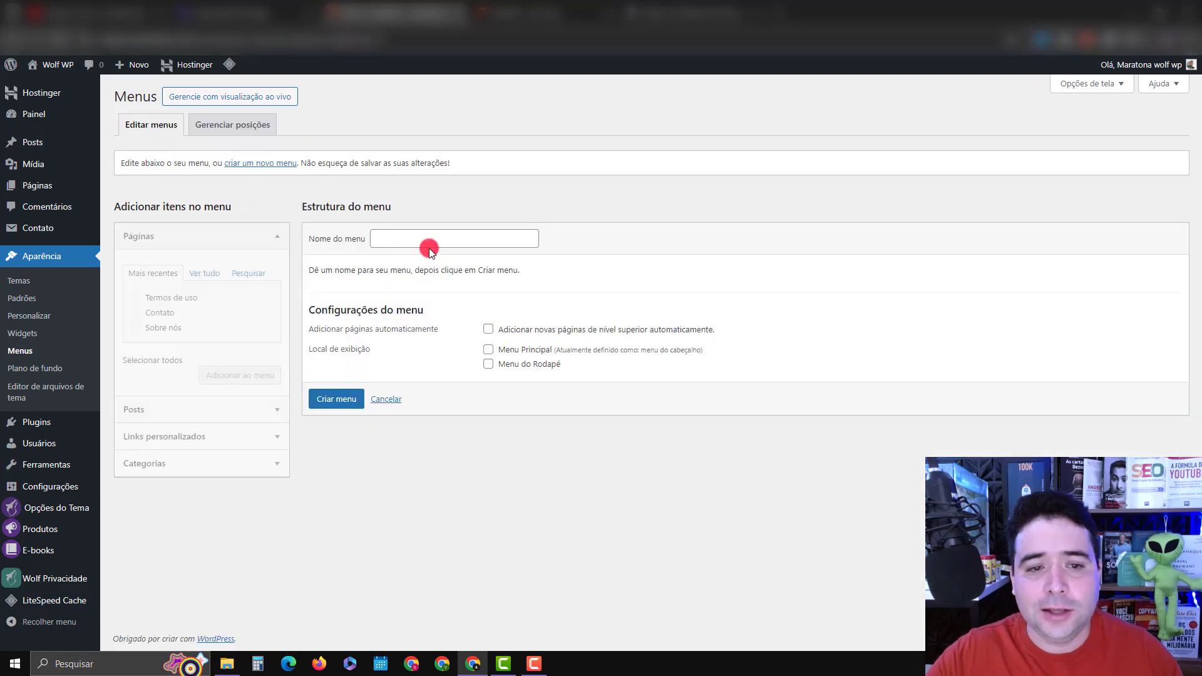
pyautogui.click(429, 243)
pyautogui.write('Categorias')
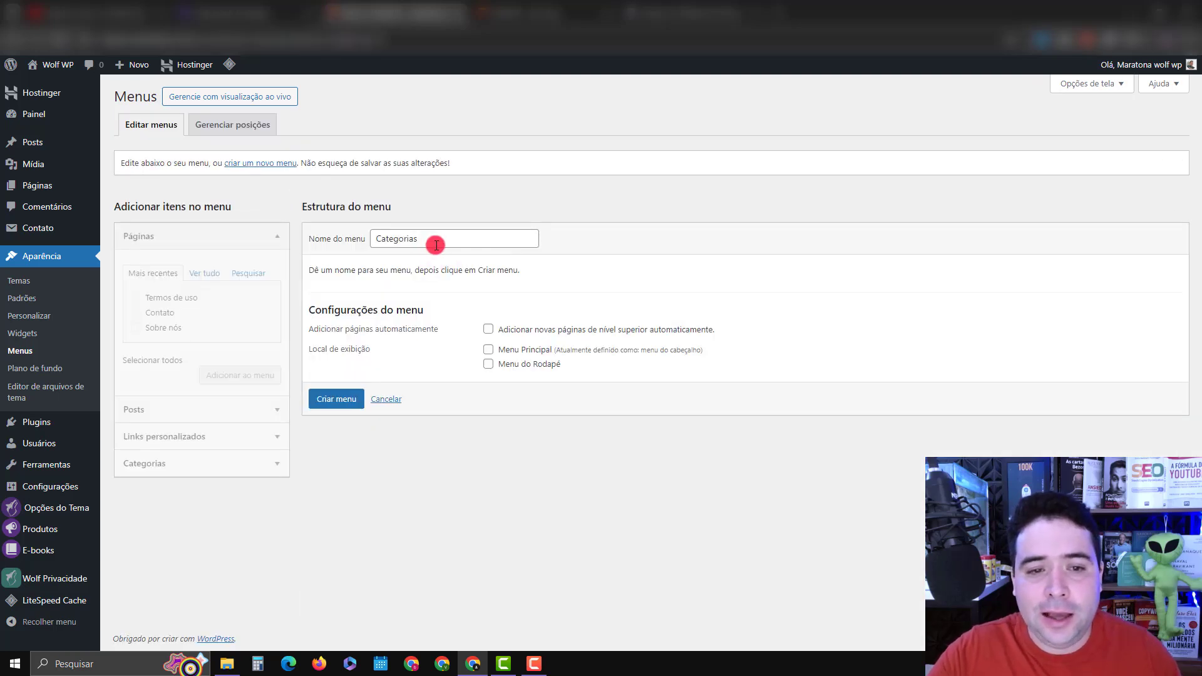
pyautogui.click(331, 399)
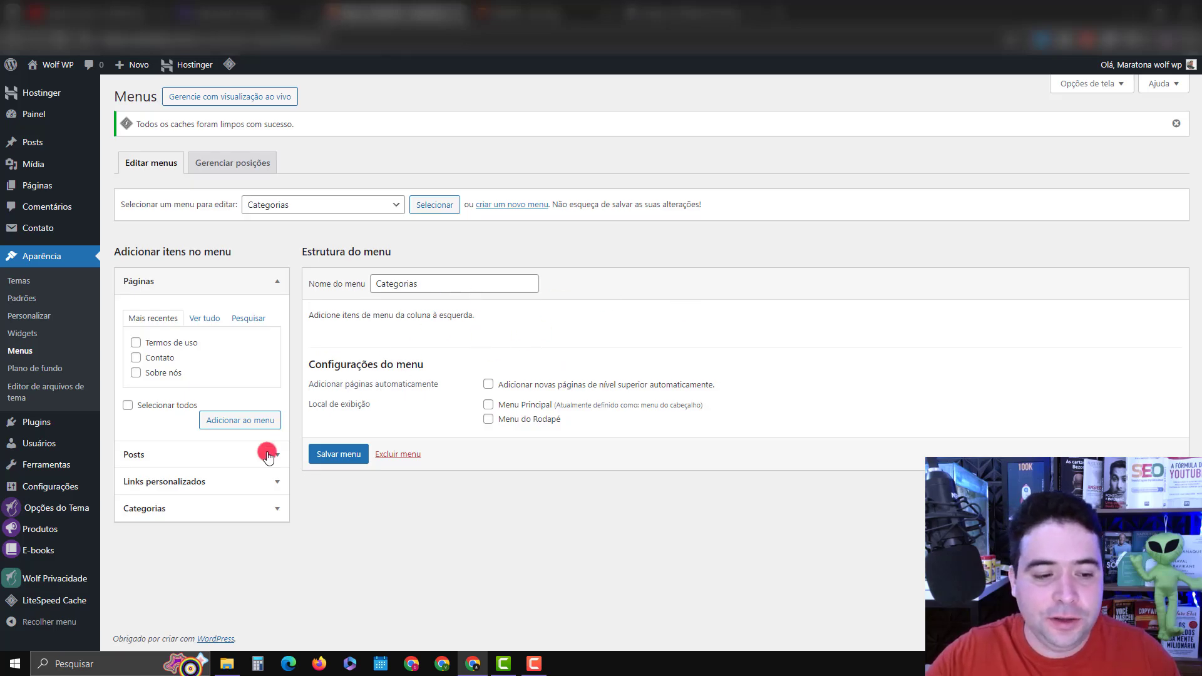
# Add categoria 1, categoria 2, categoria 3 and categoria 4 to the Categorias menu and save it.
pyautogui.click(203, 512)
pyautogui.click(199, 399)
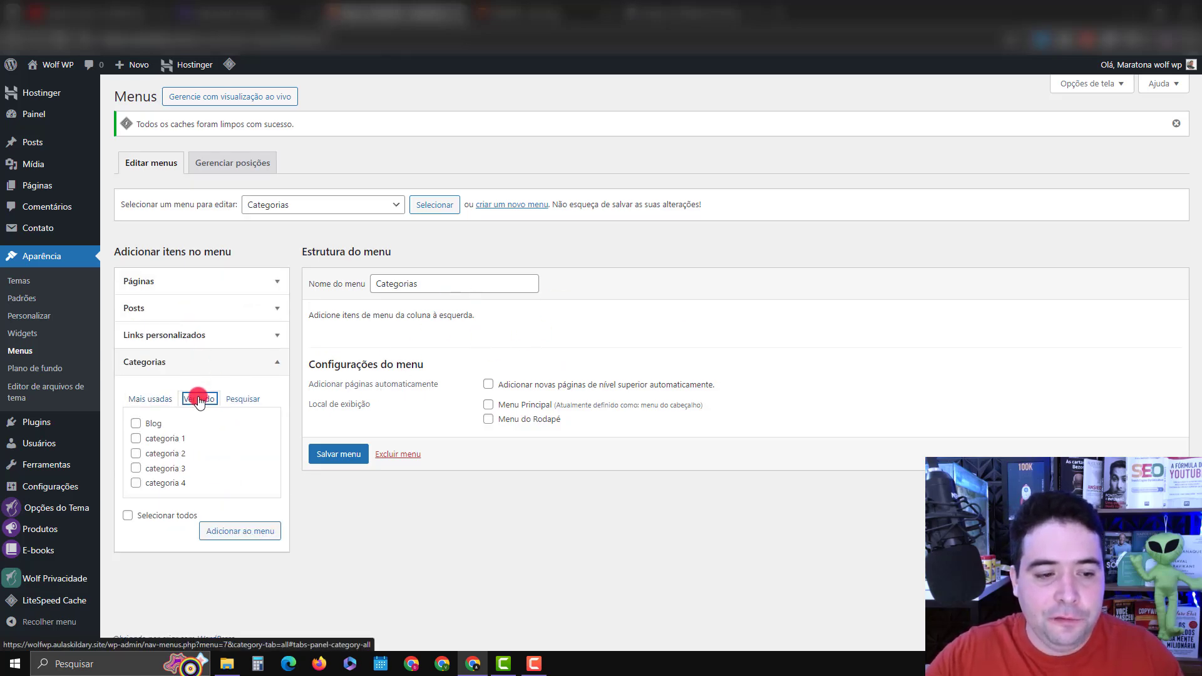
pyautogui.click(137, 438)
pyautogui.click(137, 453)
pyautogui.click(136, 469)
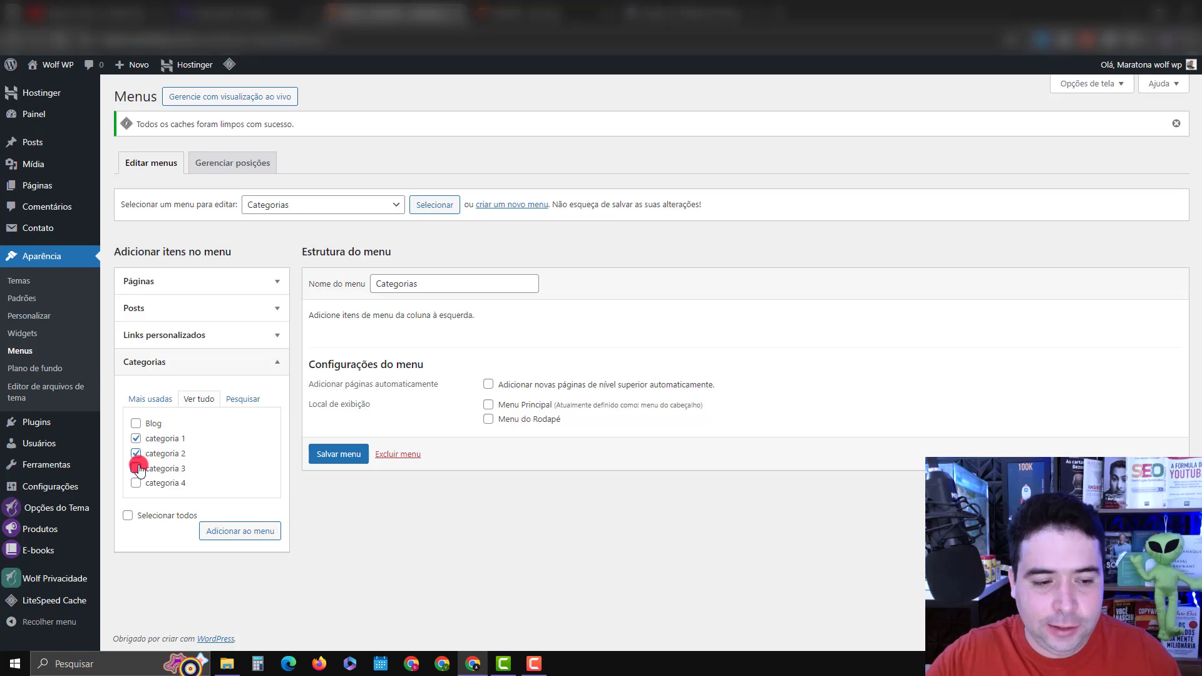
pyautogui.click(136, 483)
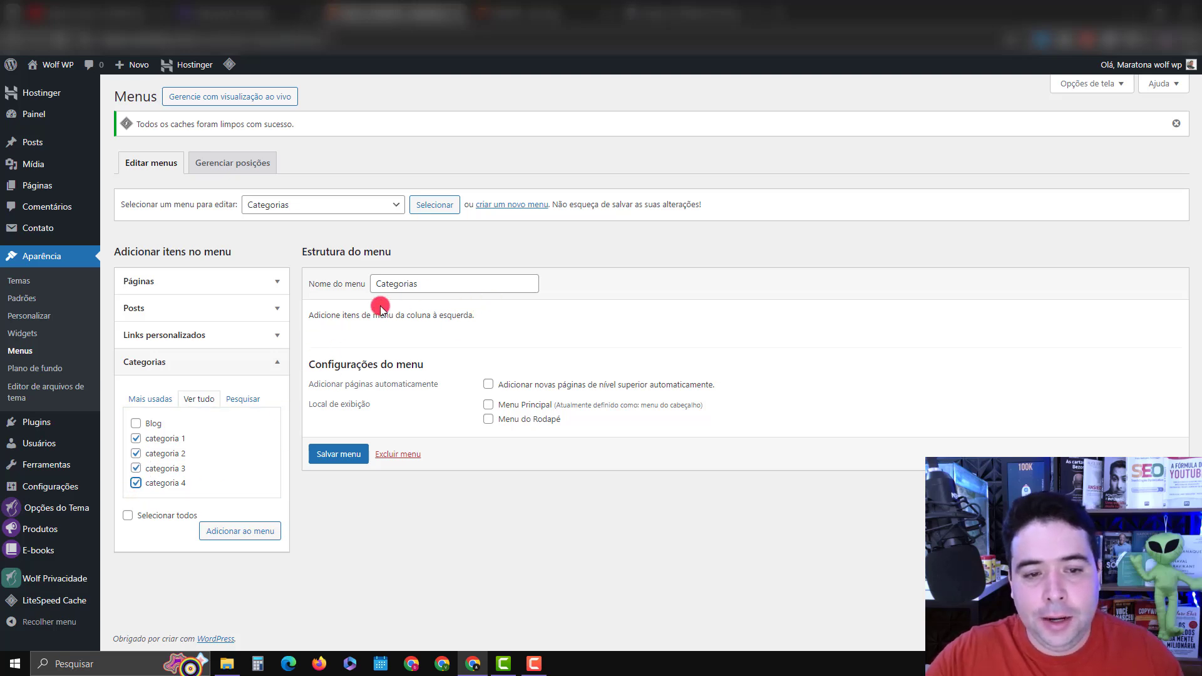
pyautogui.click(229, 530)
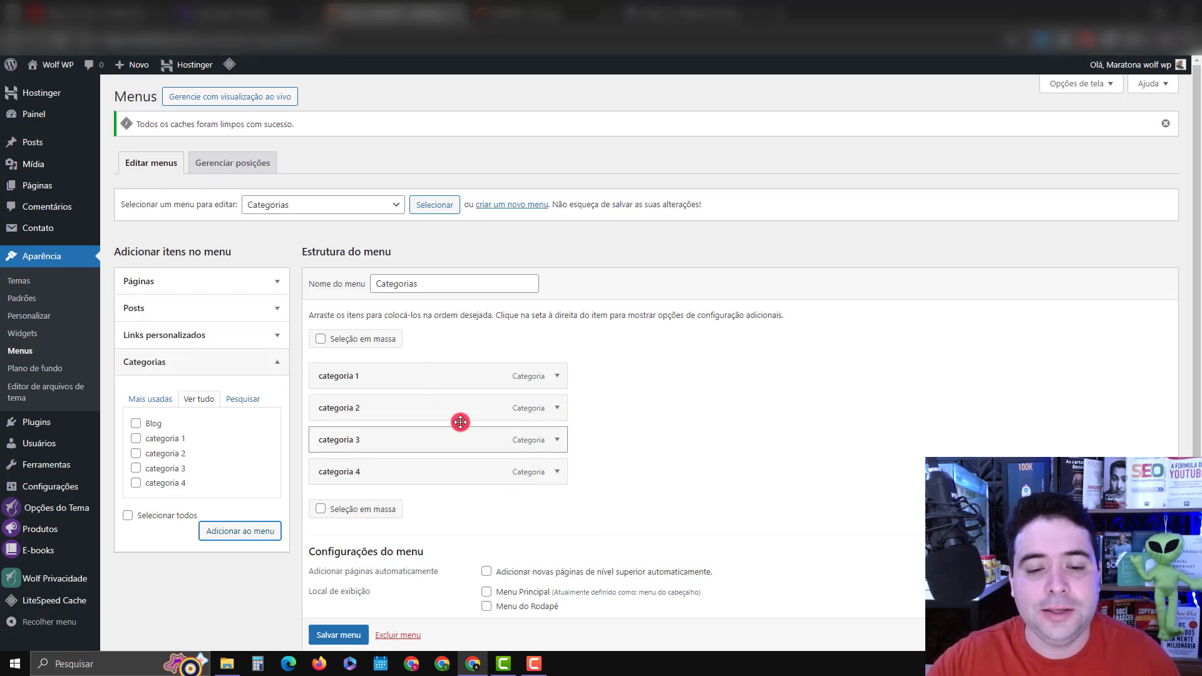
pyautogui.click(204, 403)
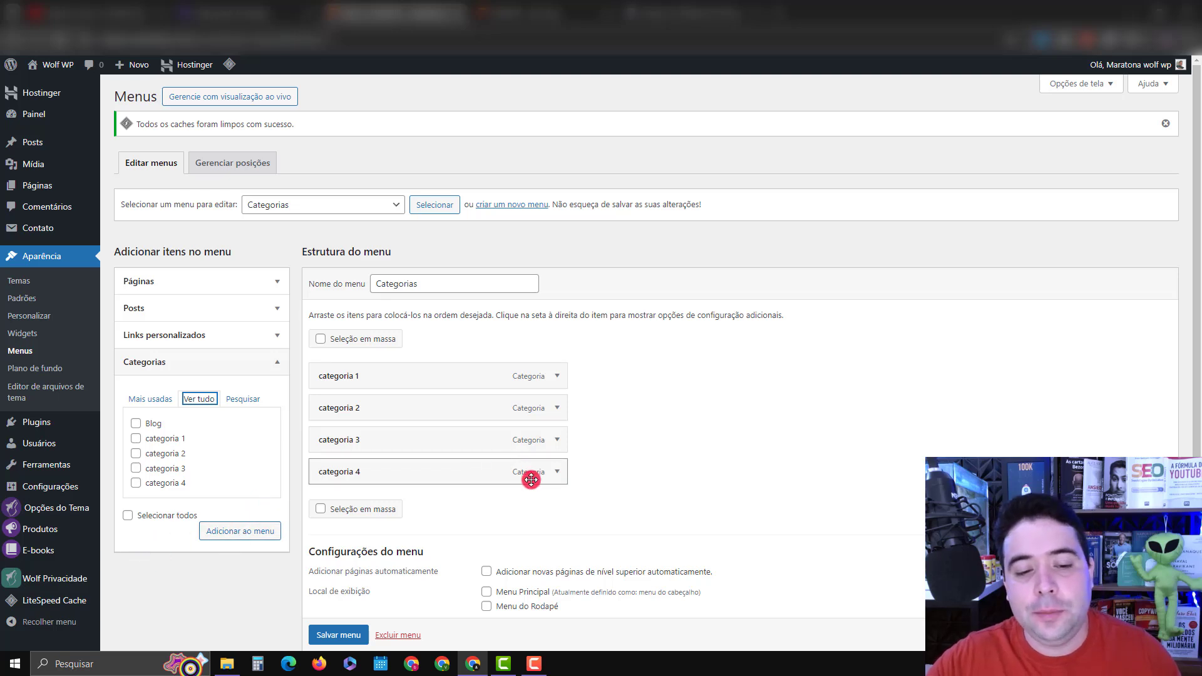
pyautogui.scroll(-1, 341, 637)
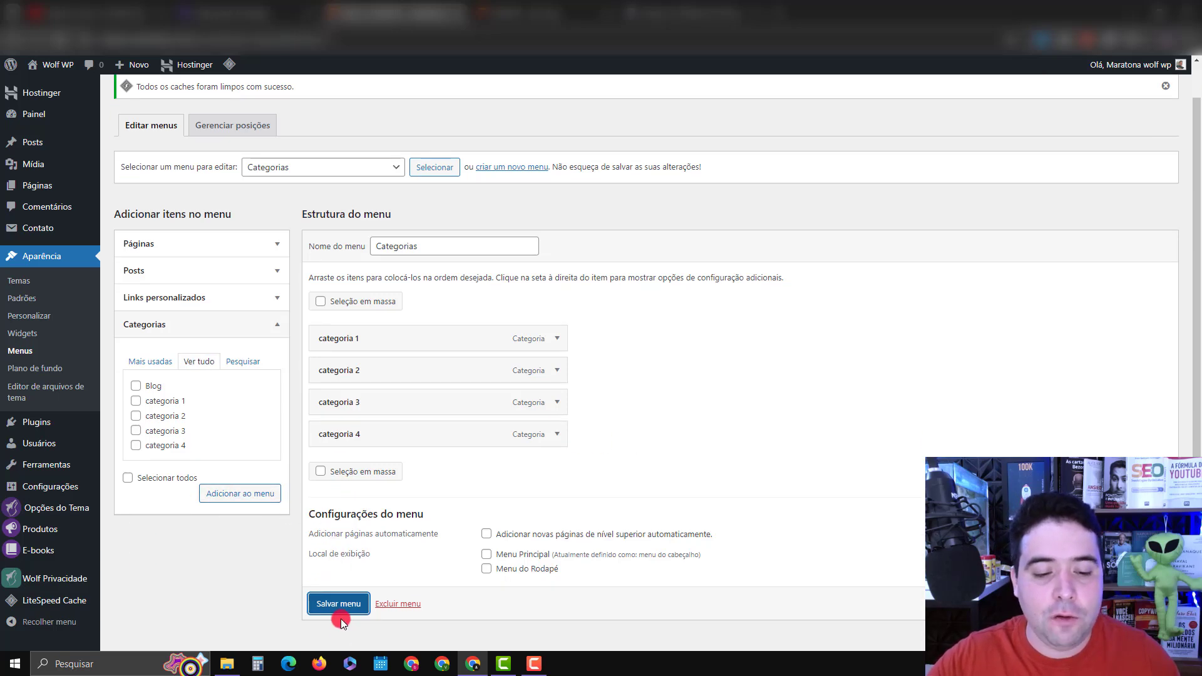
pyautogui.click(341, 610)
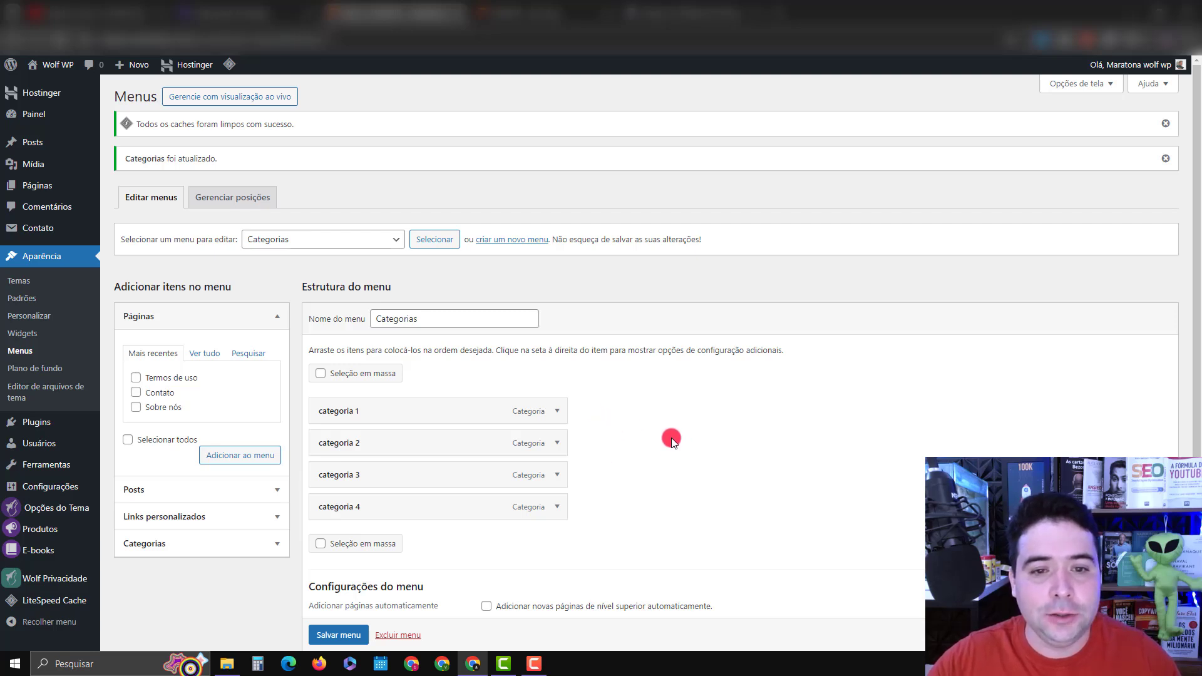
# Create another menu named "Links importantes" without assigning a display location.
pyautogui.click(525, 241)
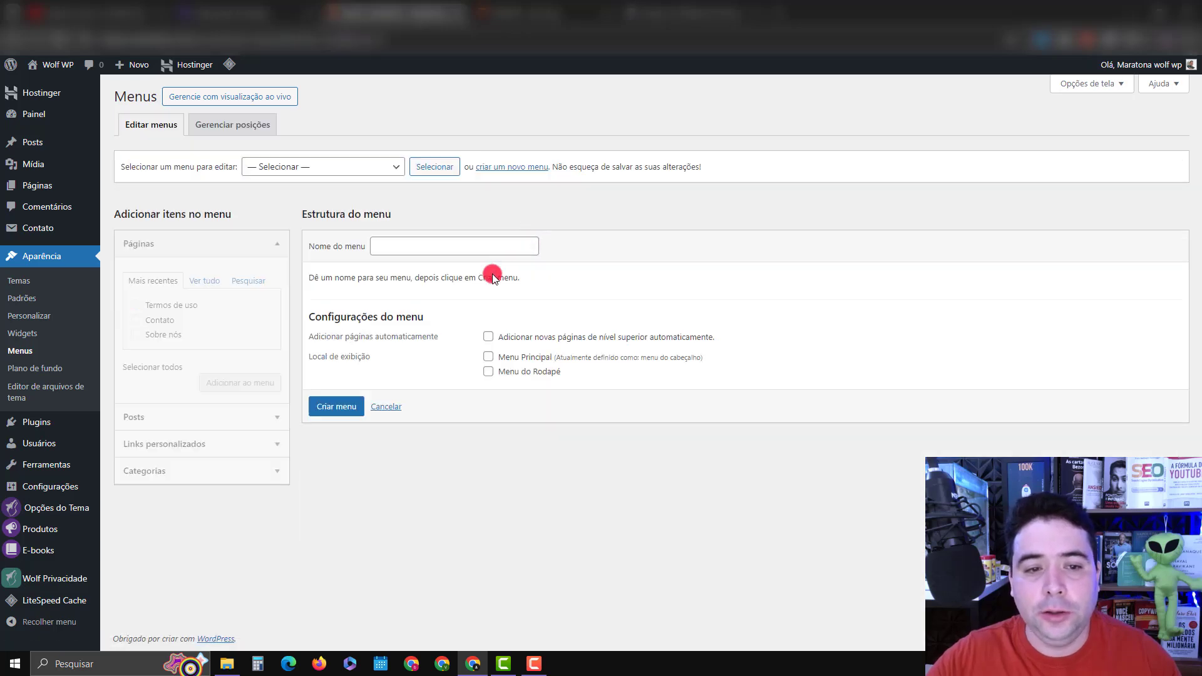
pyautogui.click(419, 247)
pyautogui.write('Links importantes')
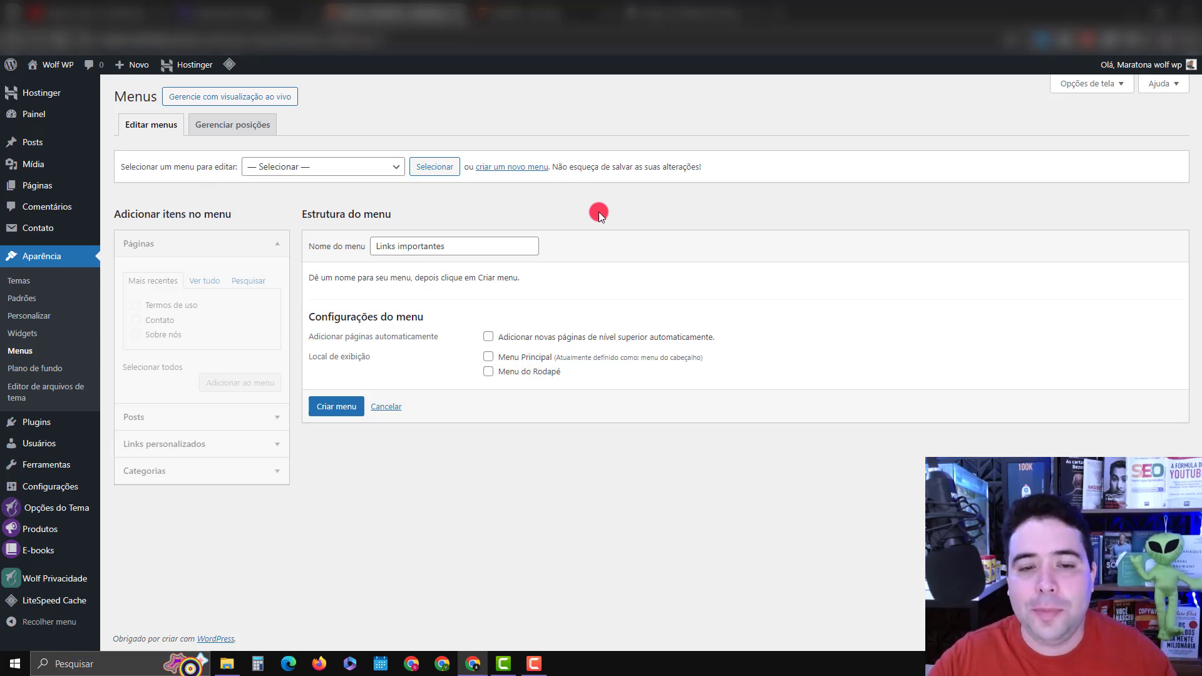
pyautogui.click(338, 403)
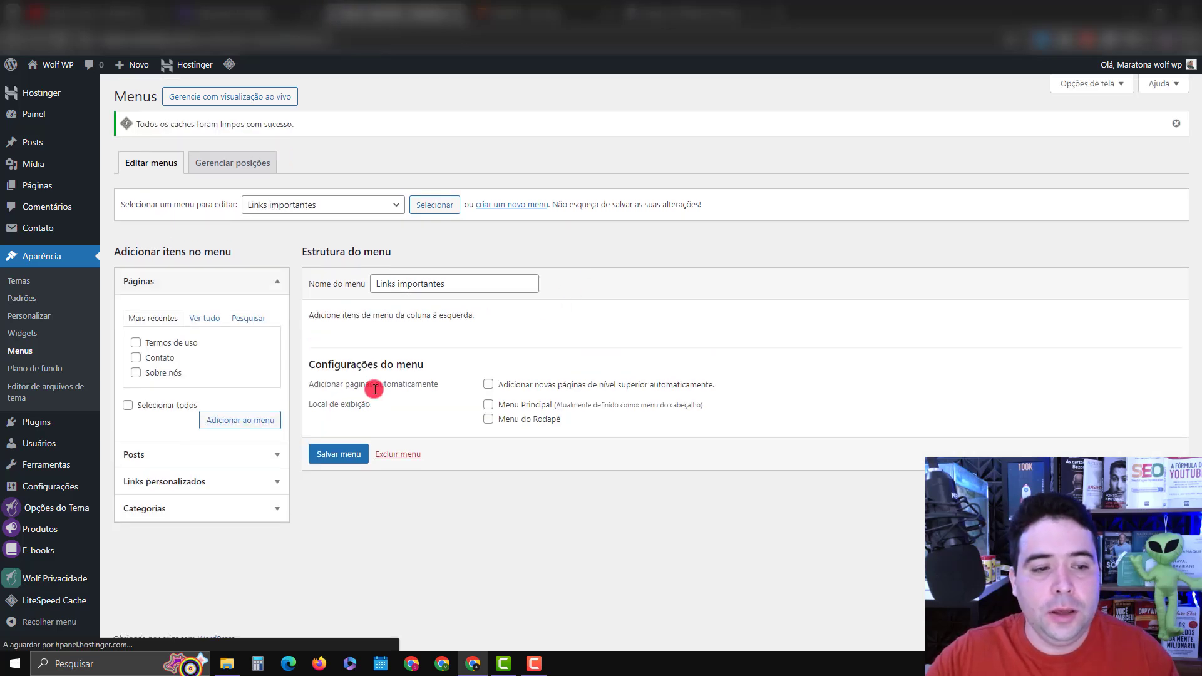
# Add the Política de privacidade, Contato, Sobre nós and Termos de uso pages to the Links importantes menu and save it.
pyautogui.click(205, 319)
pyautogui.click(136, 358)
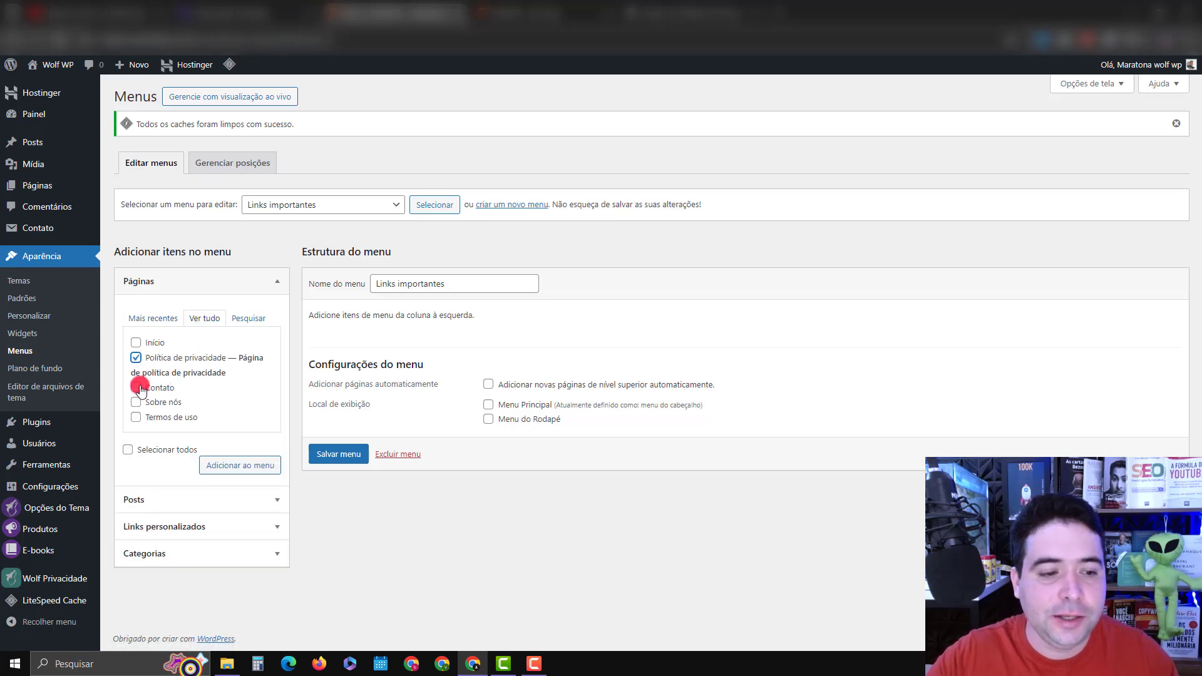
pyautogui.click(136, 387)
pyautogui.click(135, 402)
pyautogui.click(136, 416)
pyautogui.click(238, 465)
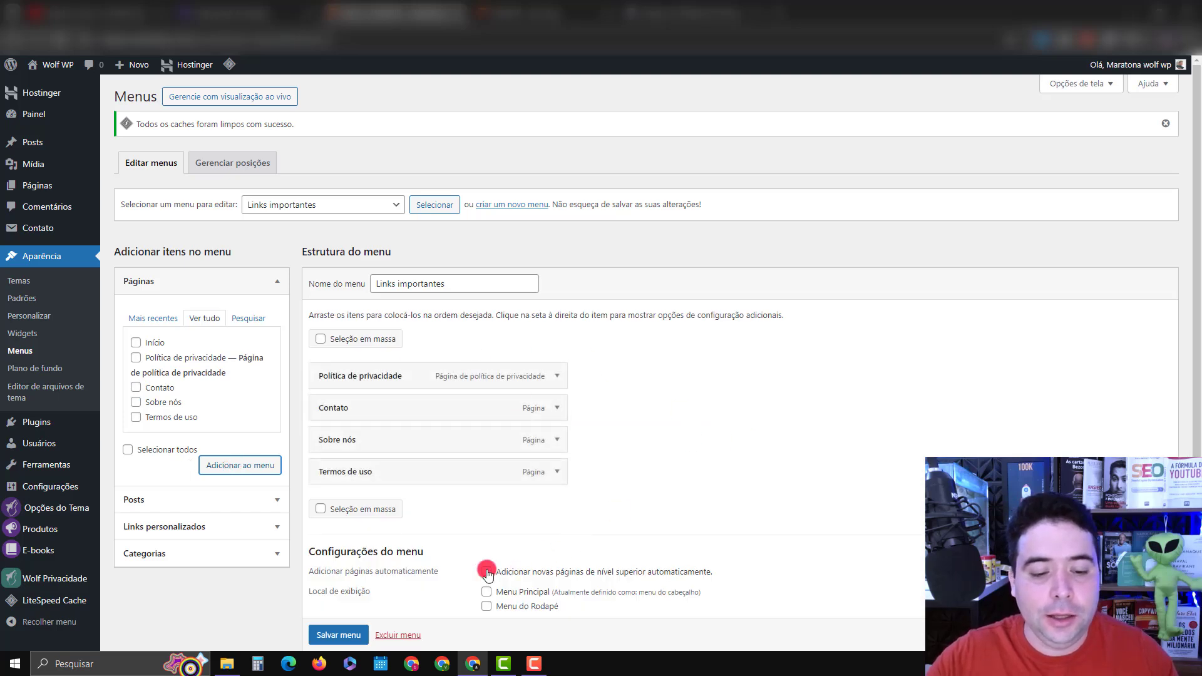
pyautogui.click(338, 633)
pyautogui.scroll(-1, 339, 628)
pyautogui.click(341, 609)
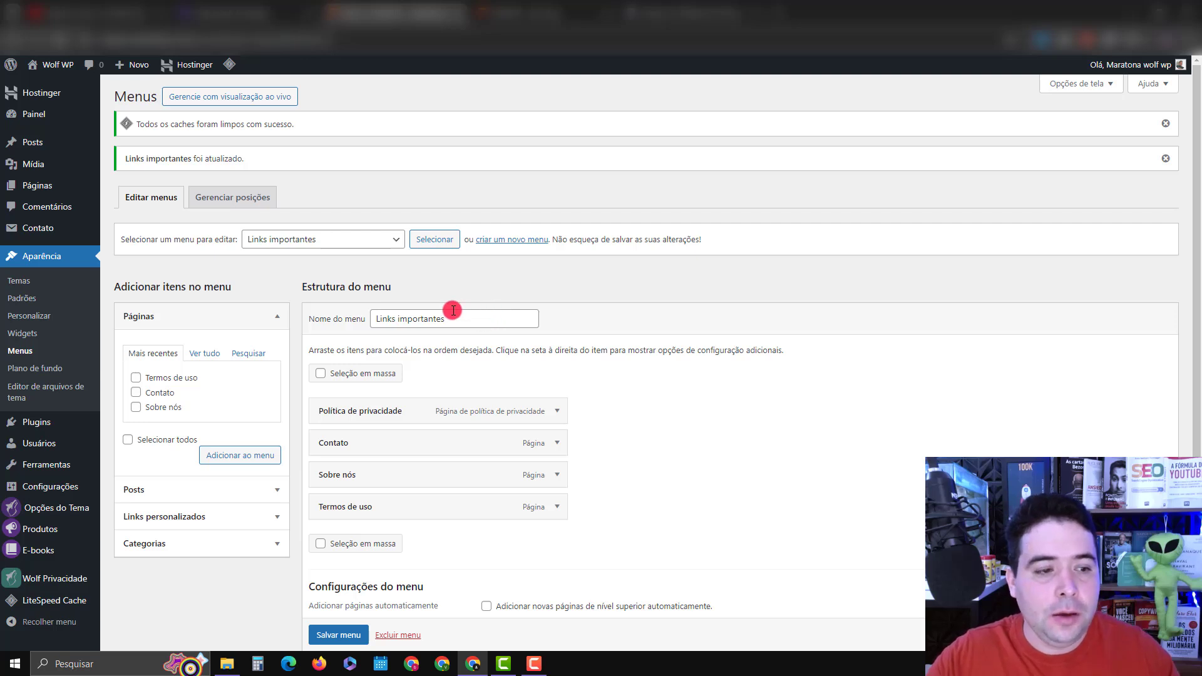
# Open the theme customizer's Rodapé #1 widget area and add a Wolf WP - Autor widget to it.
pyautogui.click(34, 318)
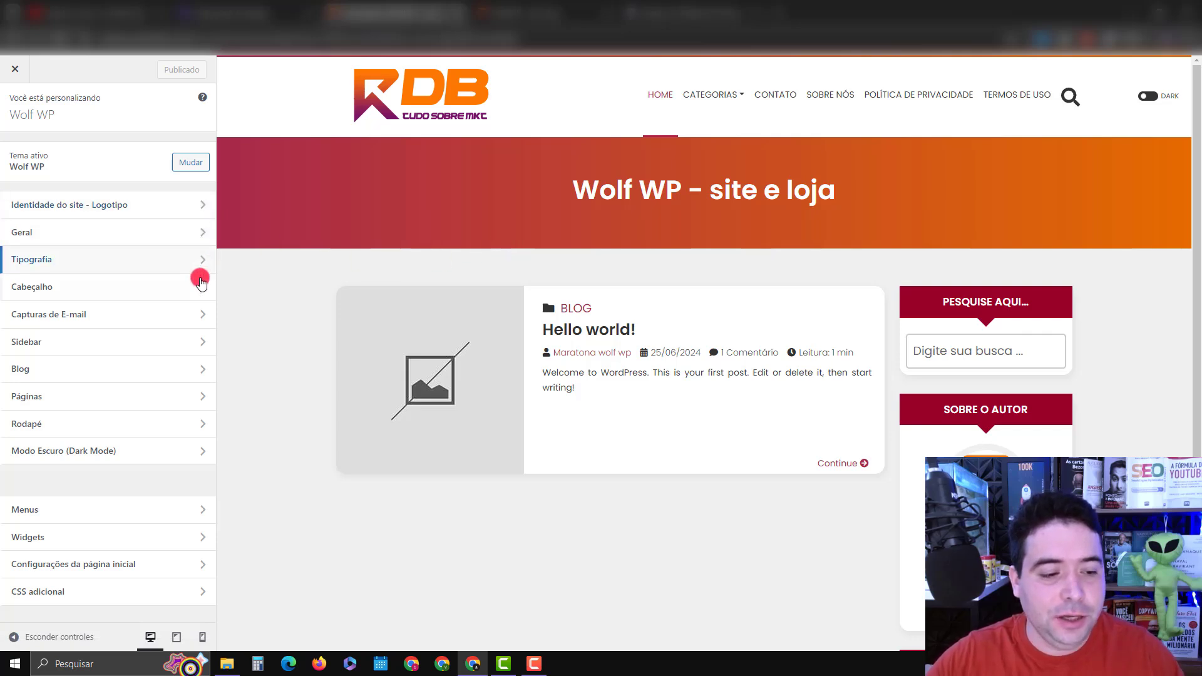
pyautogui.click(99, 537)
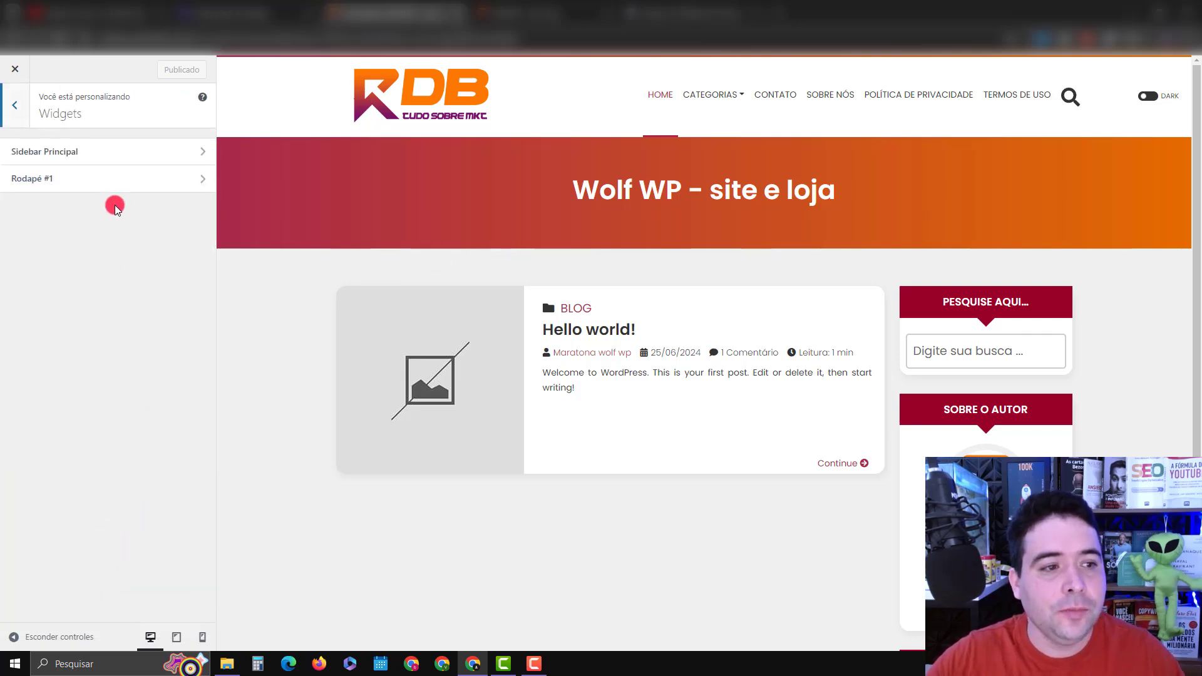
pyautogui.click(107, 181)
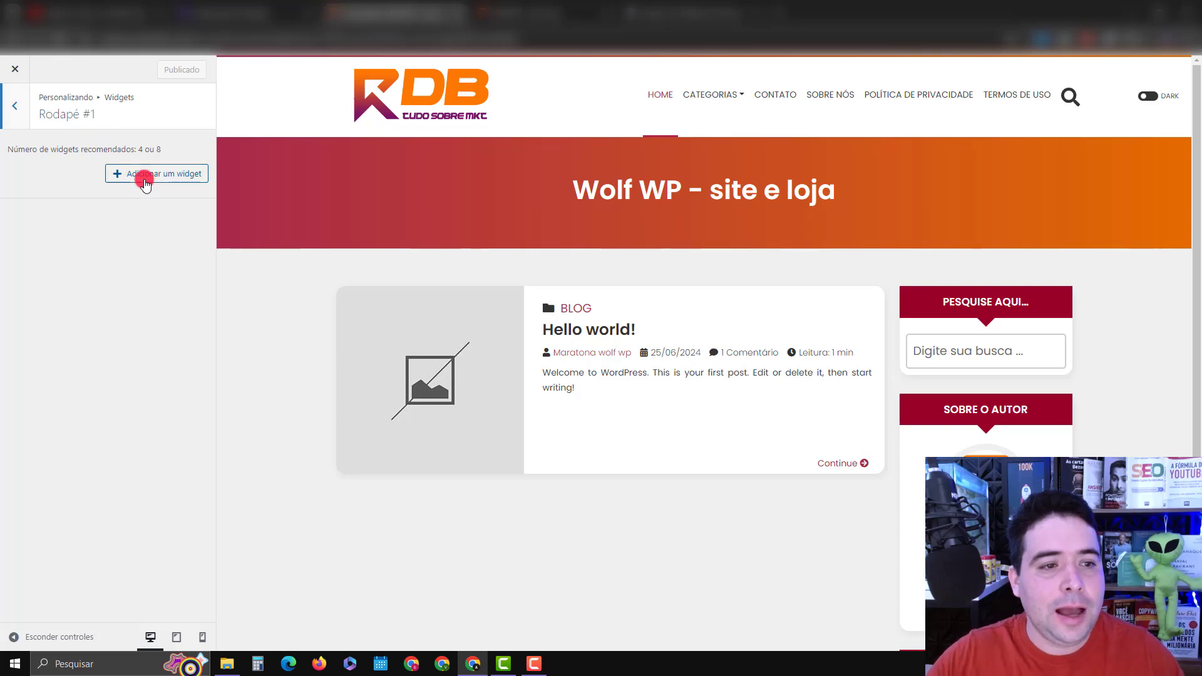
pyautogui.click(140, 176)
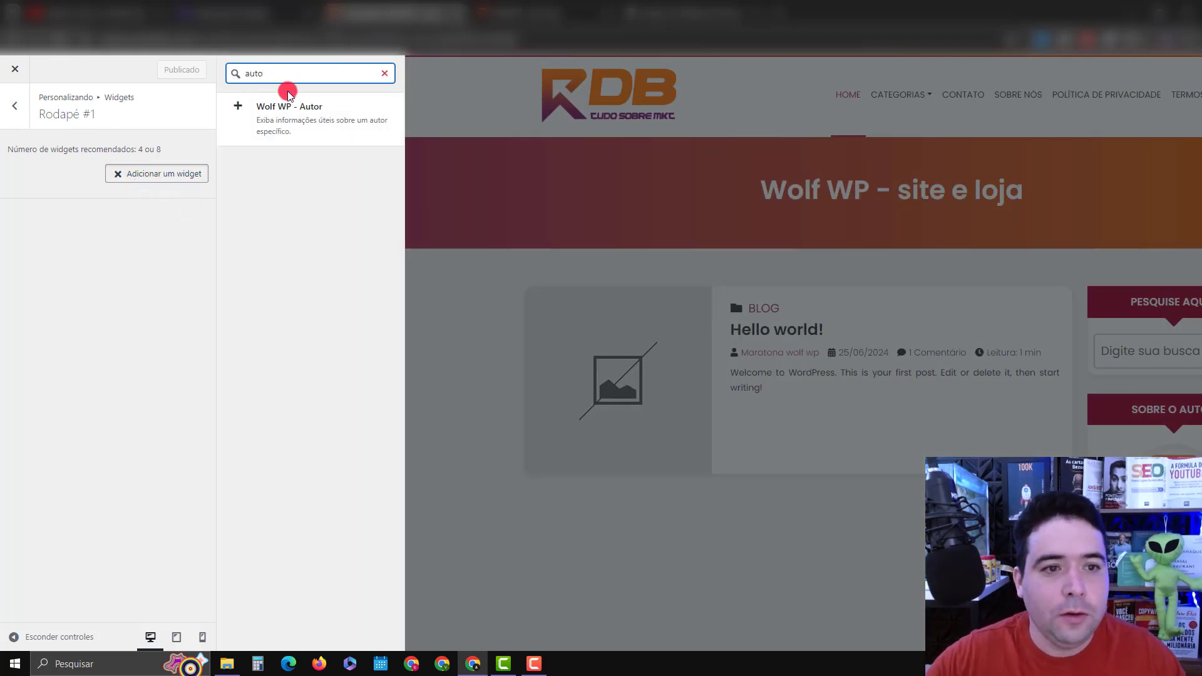
pyautogui.click(284, 106)
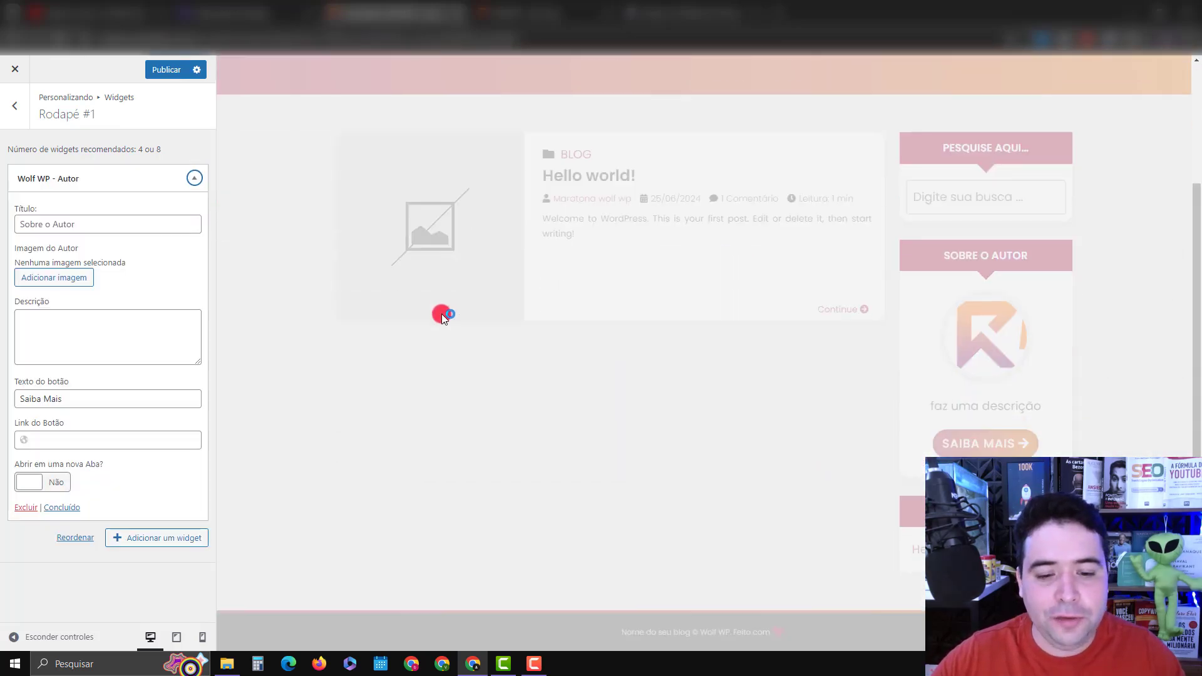
pyautogui.scroll(-4, 442, 322)
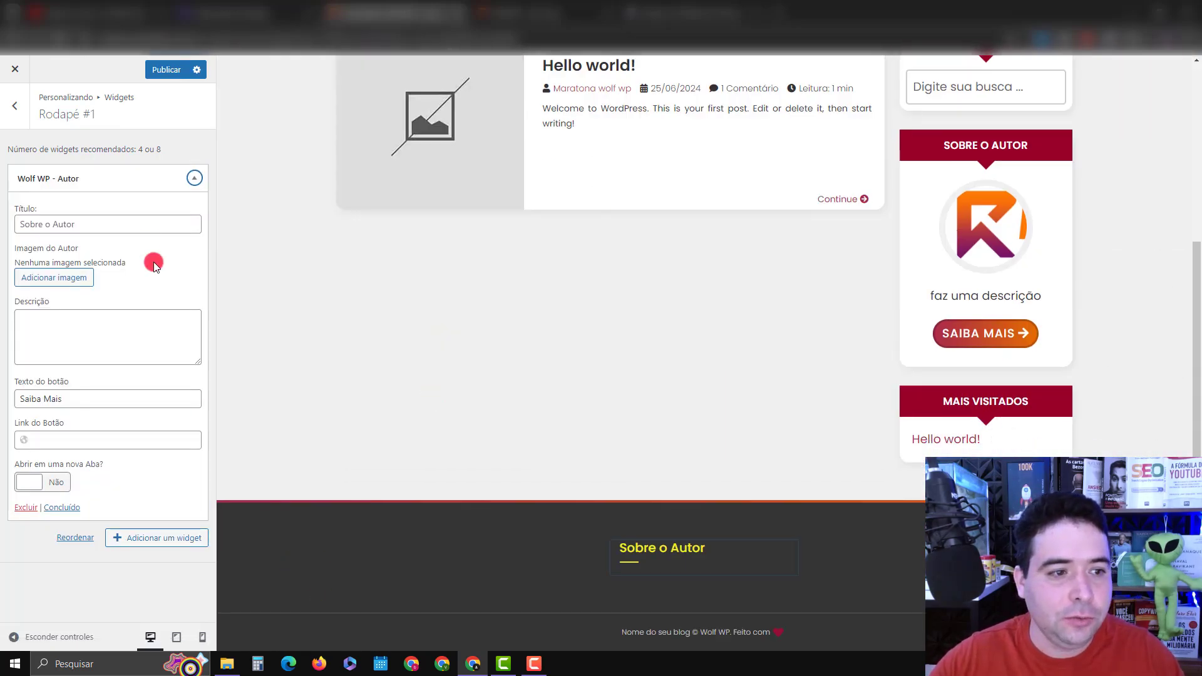
# Set the footer author widget's title to "seu nome".
pyautogui.click(74, 227)
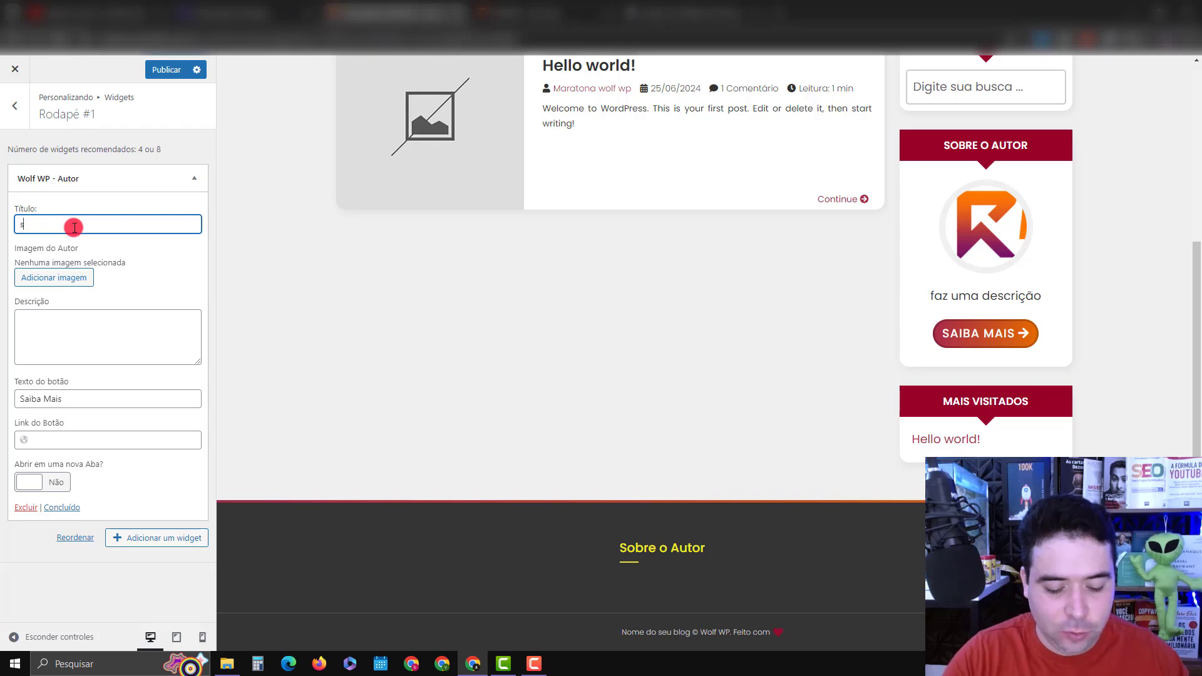
pyautogui.write('so')
pyautogui.press('BackSpace')
pyautogui.write('eu nome')
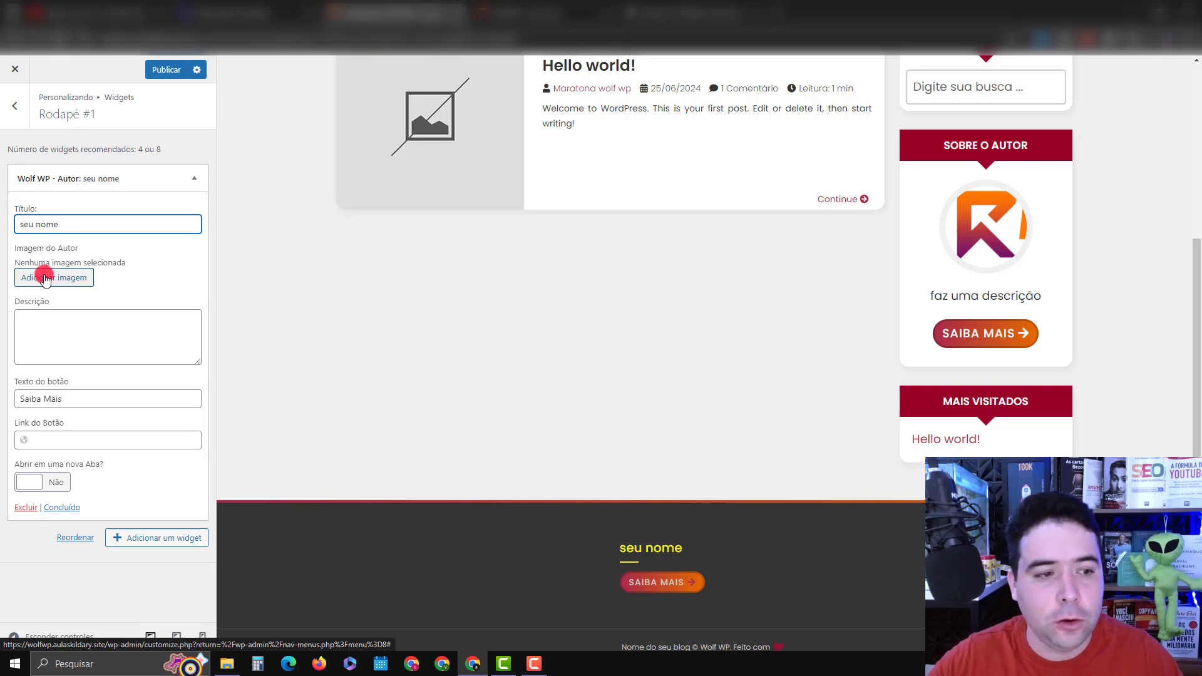
# Give the author widget the square image cropped-cropped-logo-rdb.png and the description "escrever um descrição".
pyautogui.click(45, 279)
pyautogui.click(93, 232)
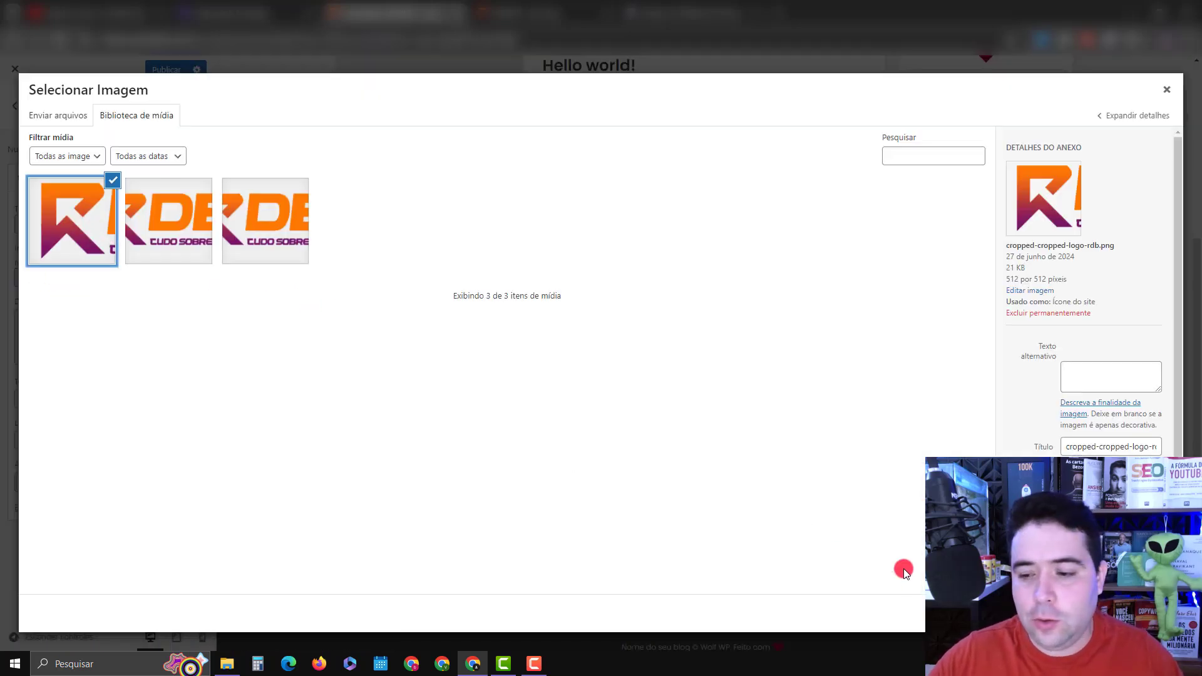
pyautogui.click(1152, 613)
pyautogui.click(107, 386)
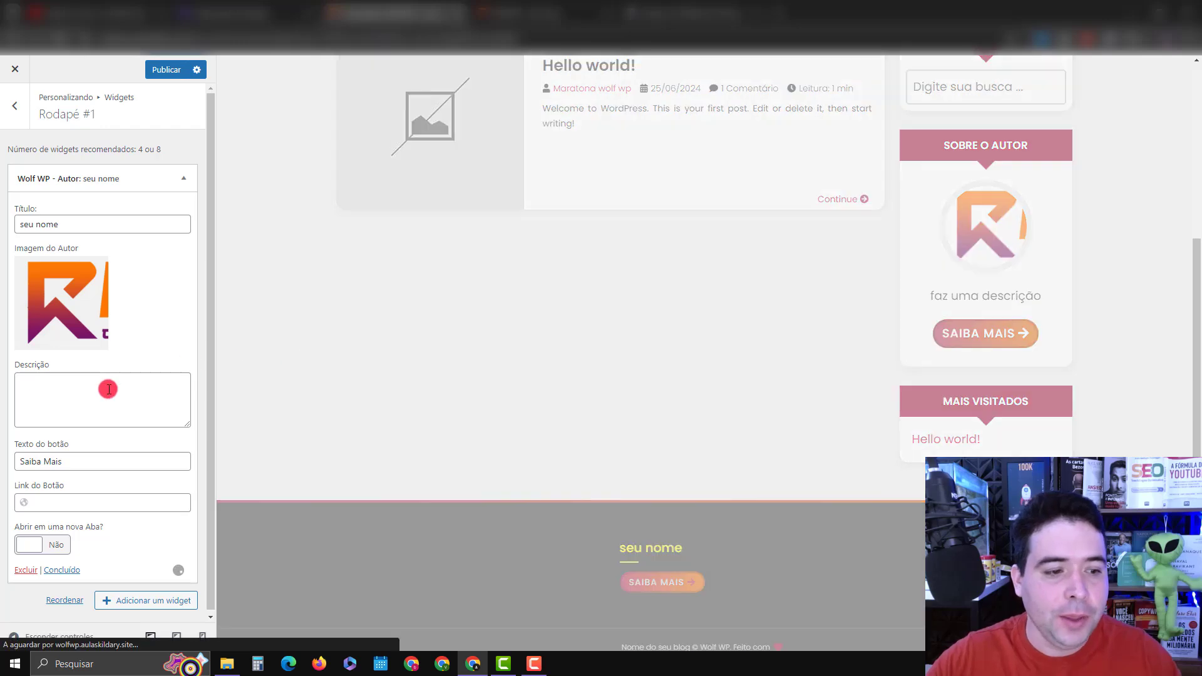
pyautogui.write('escrever um descrição')
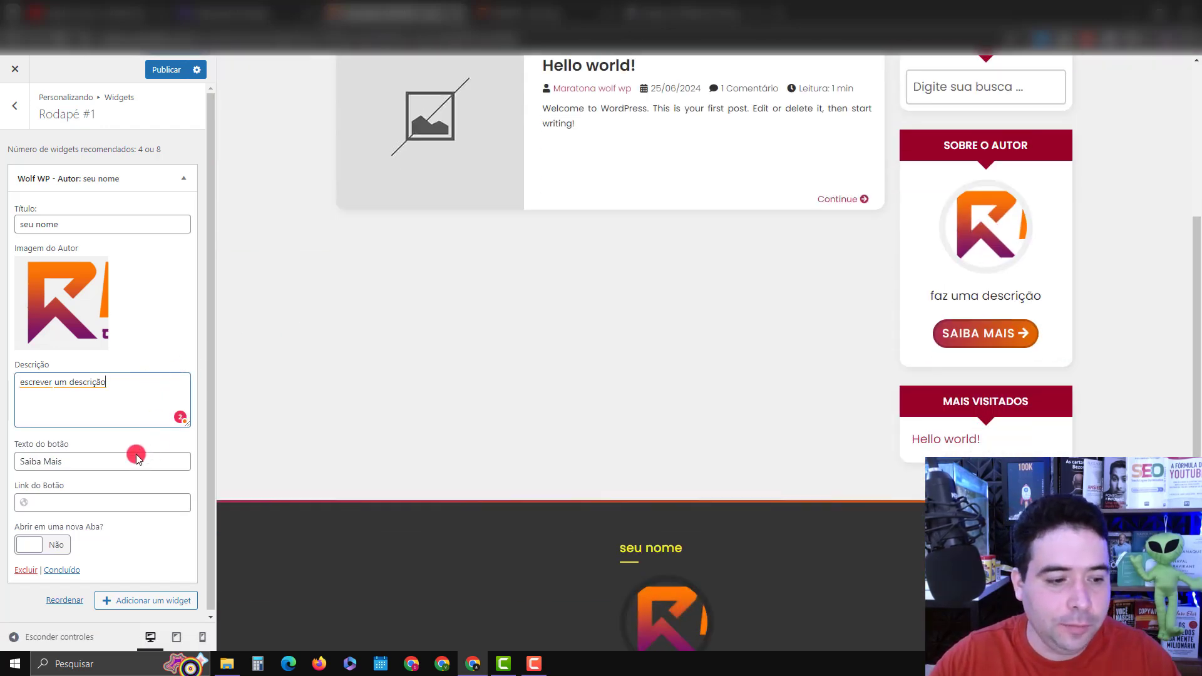
# Clear the author widget's button text, re-enter it as "saiba mais" and finish editing the widget.
pyautogui.click(40, 505)
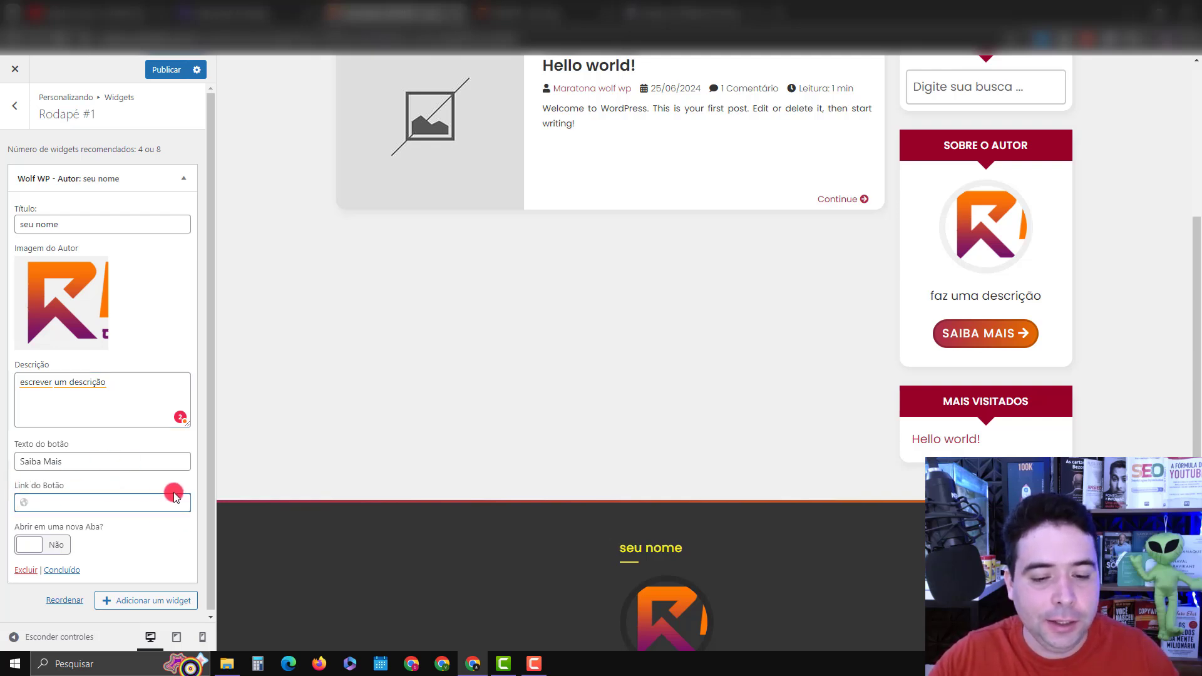
pyautogui.moveTo(67, 459); pyautogui.dragTo(38, 449)
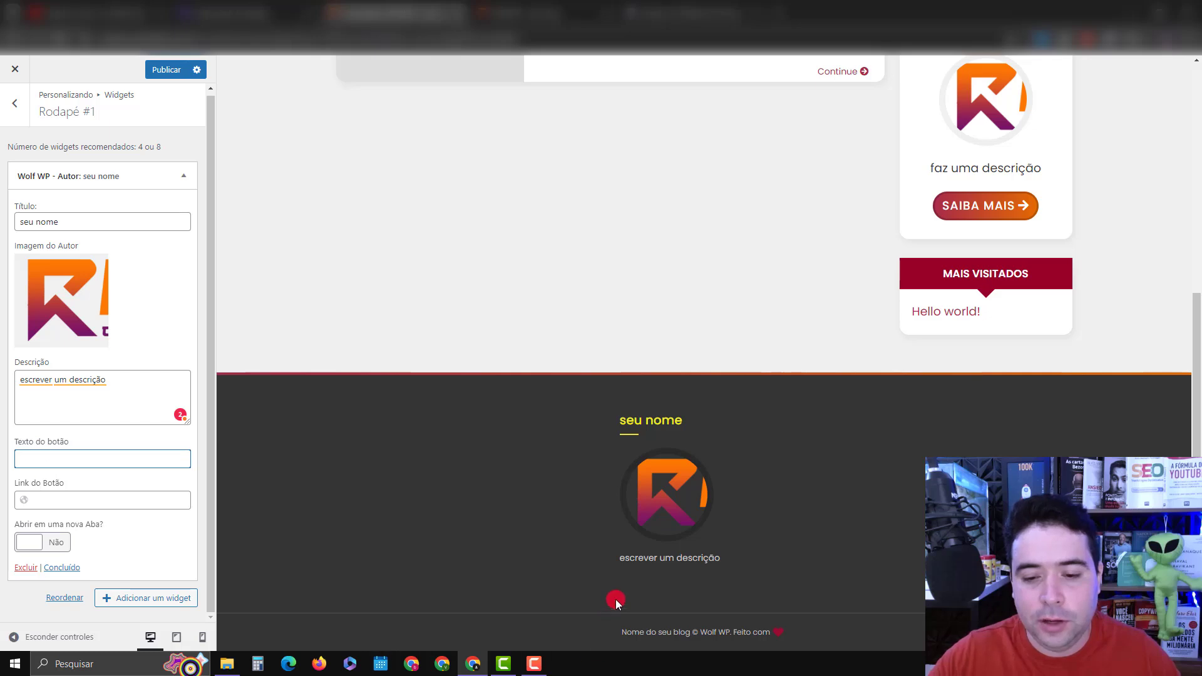
pyautogui.click(115, 466)
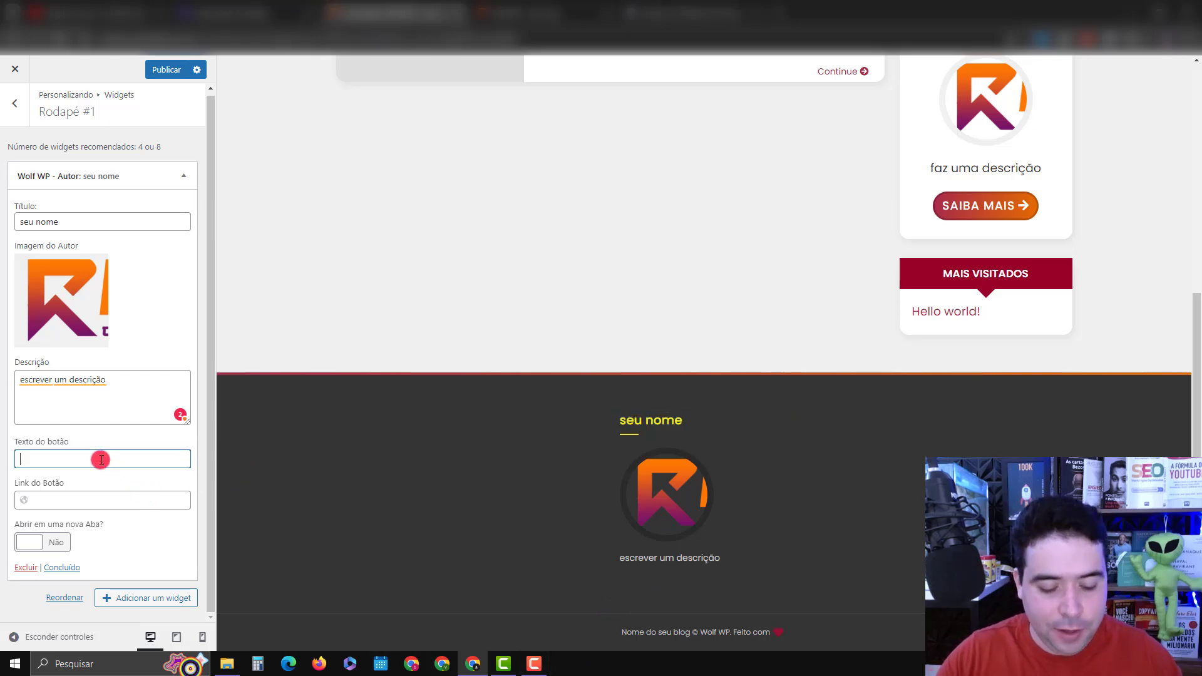
pyautogui.write('saiba mais')
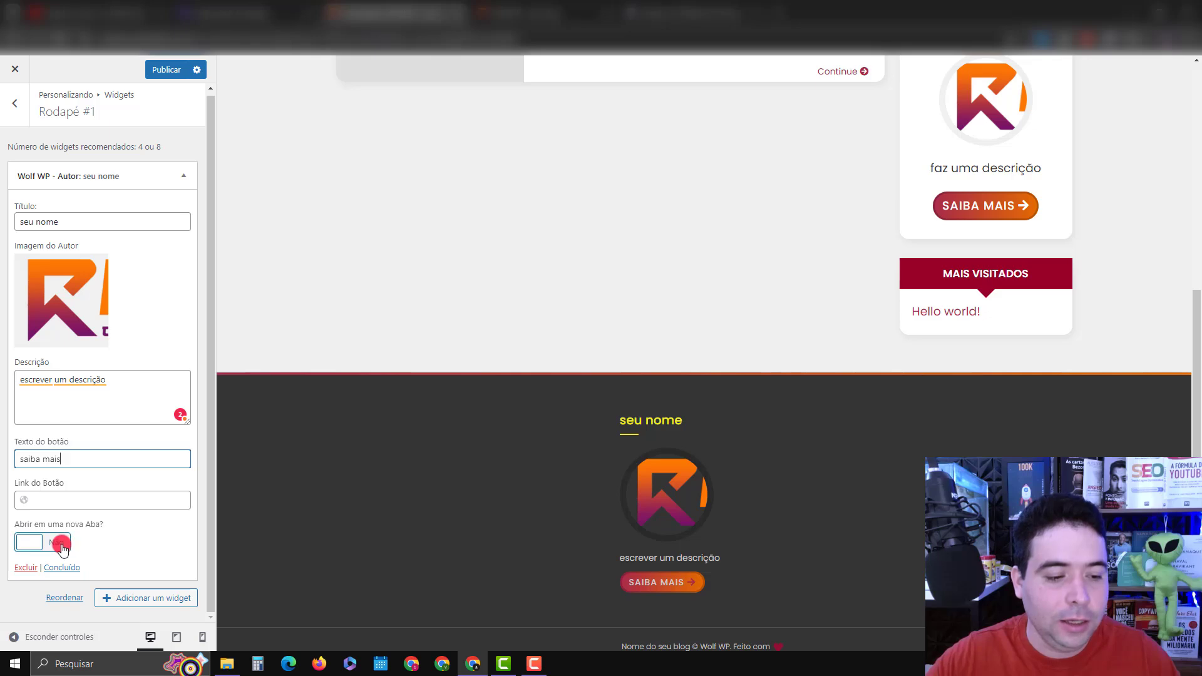
pyautogui.click(62, 567)
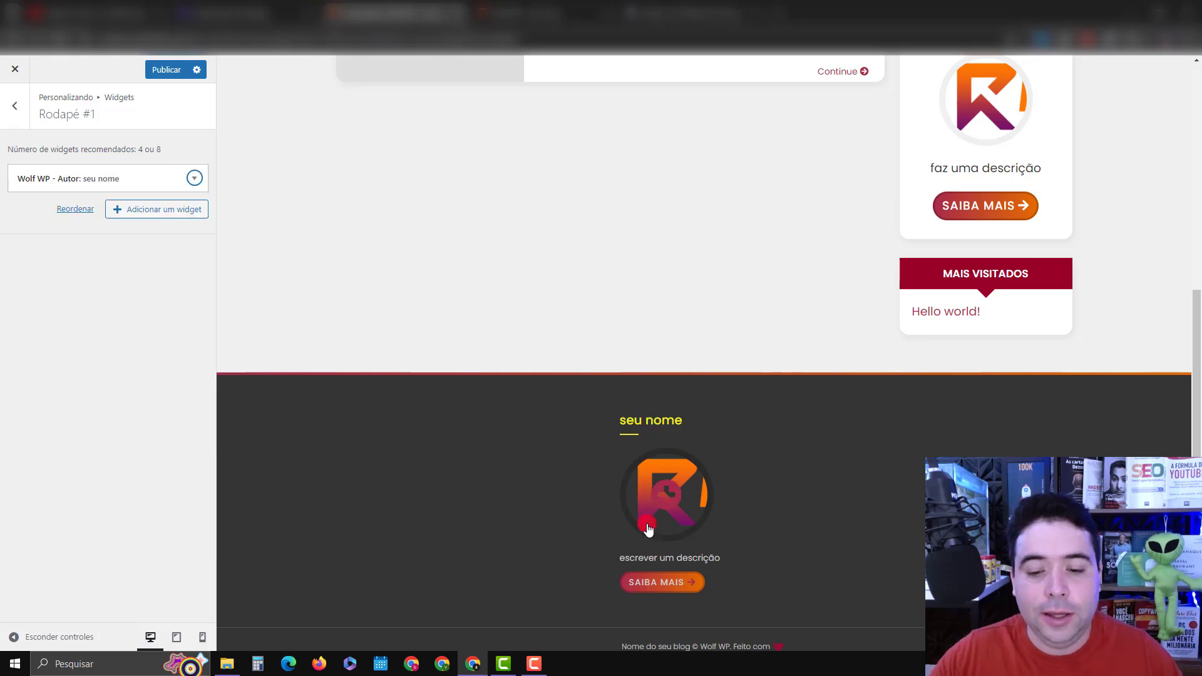
# Add a Menu widget to Rodapé #1 that shows the Categorias menu and title it "Categorias".
pyautogui.click(148, 213)
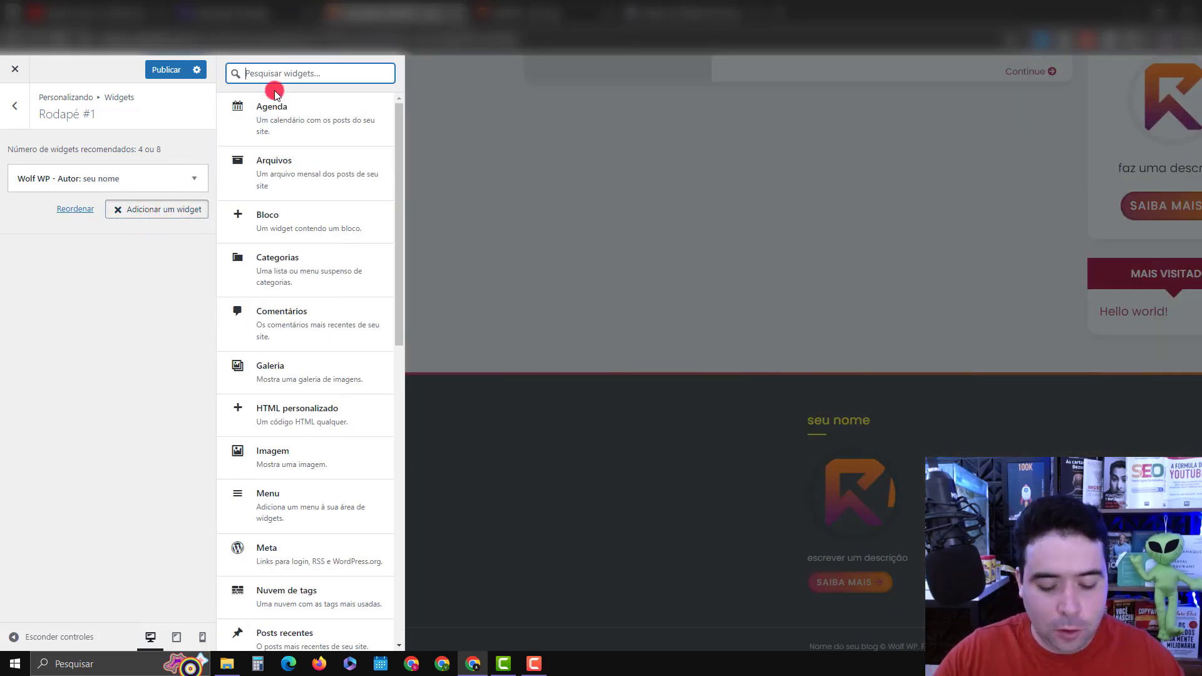
pyautogui.write('menu')
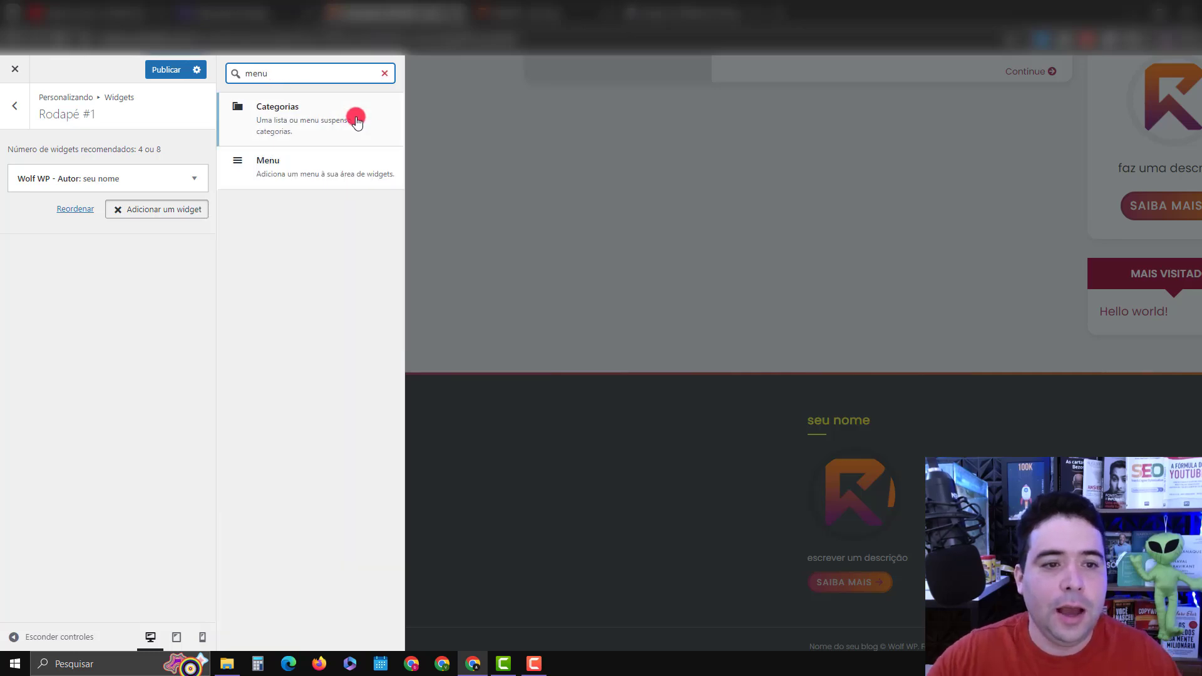
pyautogui.click(293, 161)
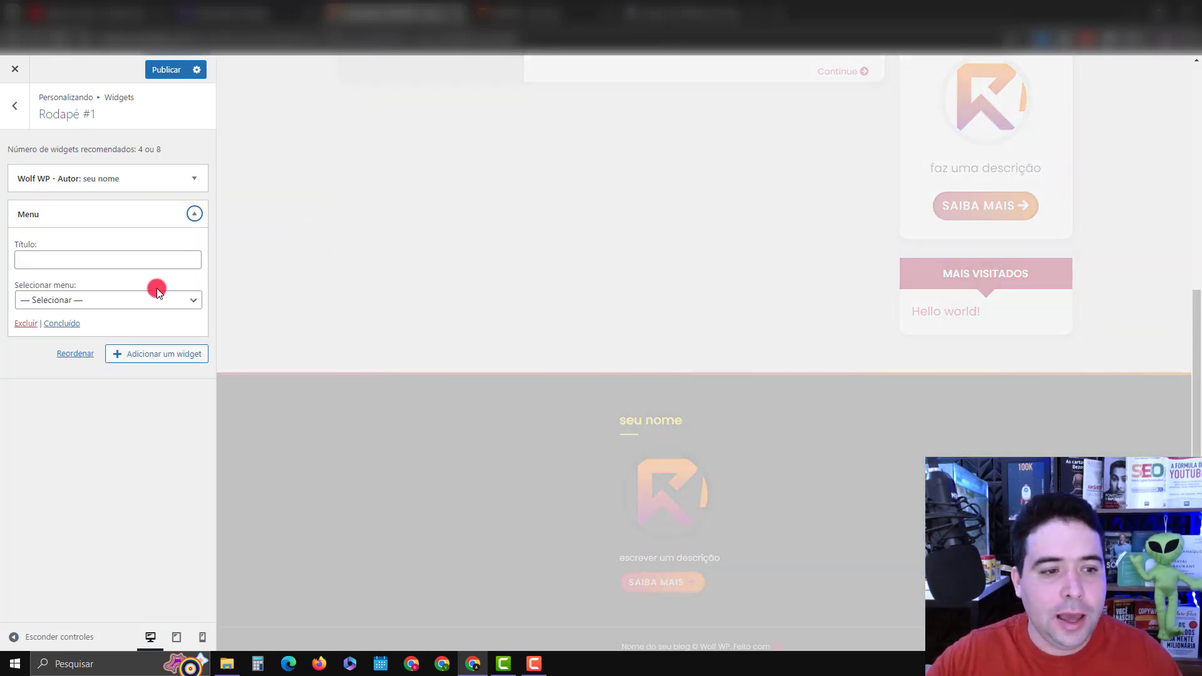
pyautogui.click(153, 299)
pyautogui.click(62, 328)
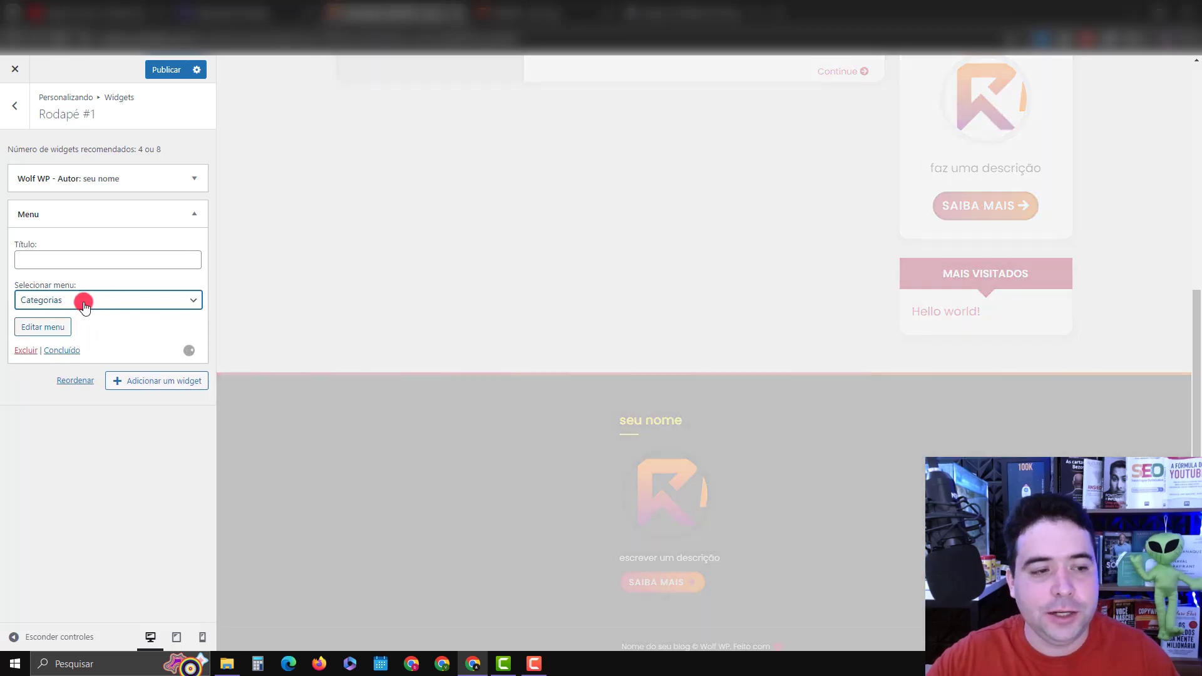
pyautogui.click(104, 259)
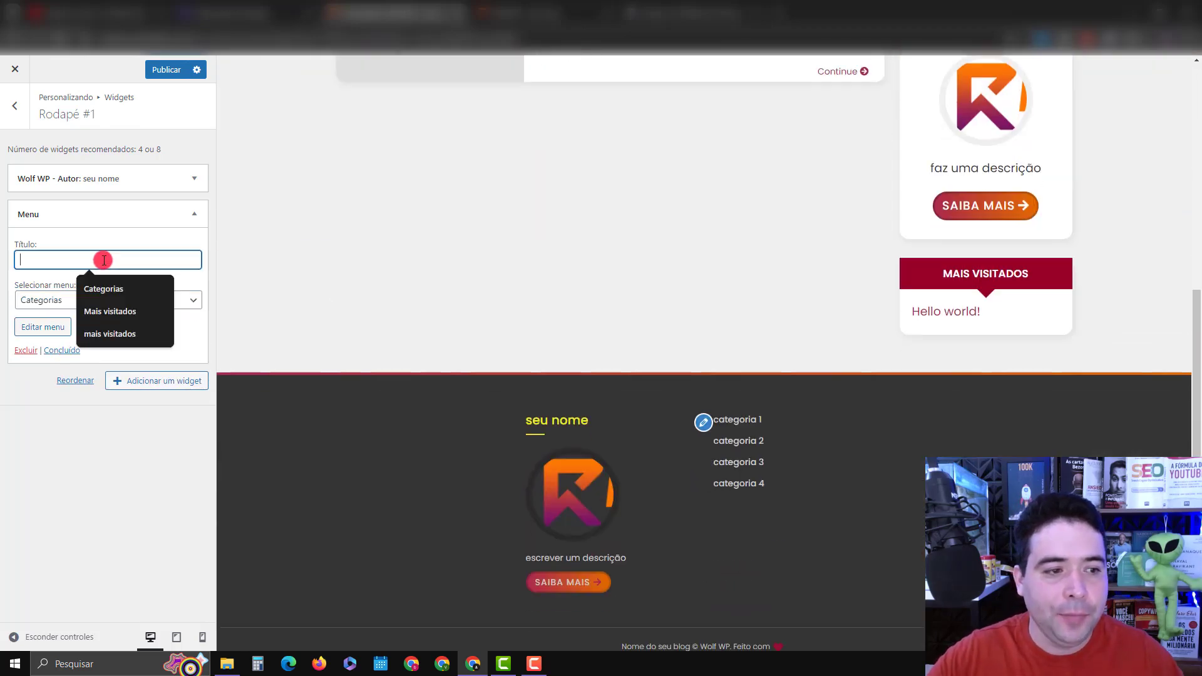
pyautogui.click(94, 287)
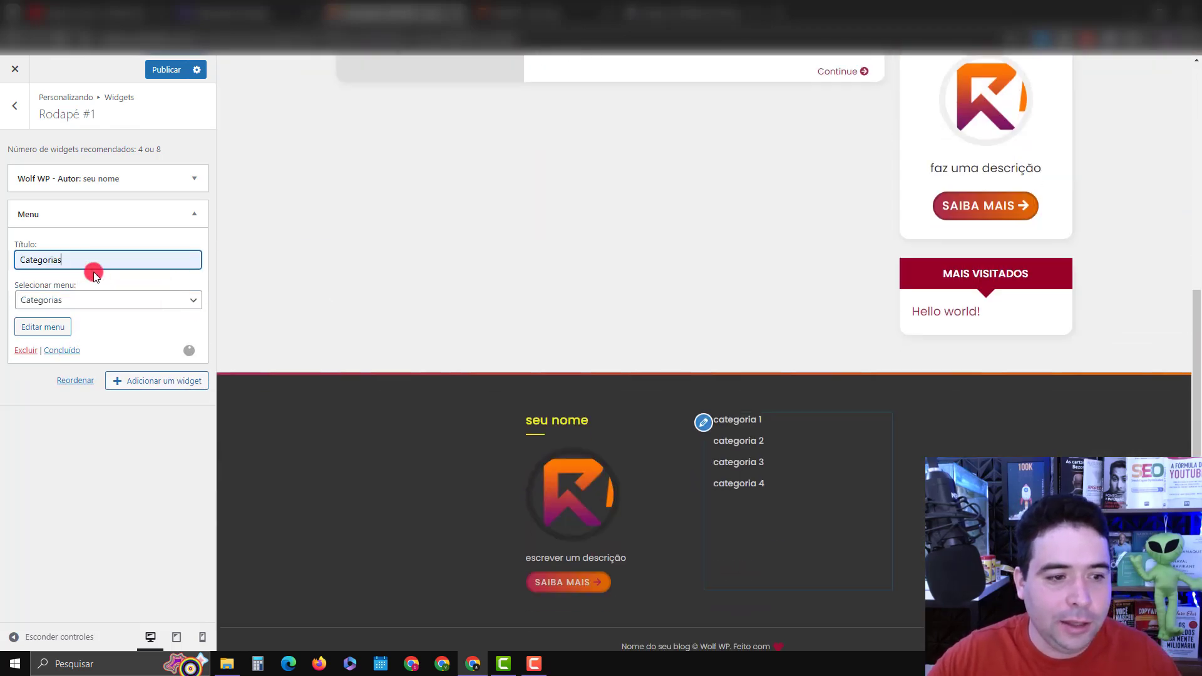
# Finish the Categorias widget and add a Menu widget to Rodapé #1 that shows the Links importantes menu, titled "Links importantes".
pyautogui.click(73, 350)
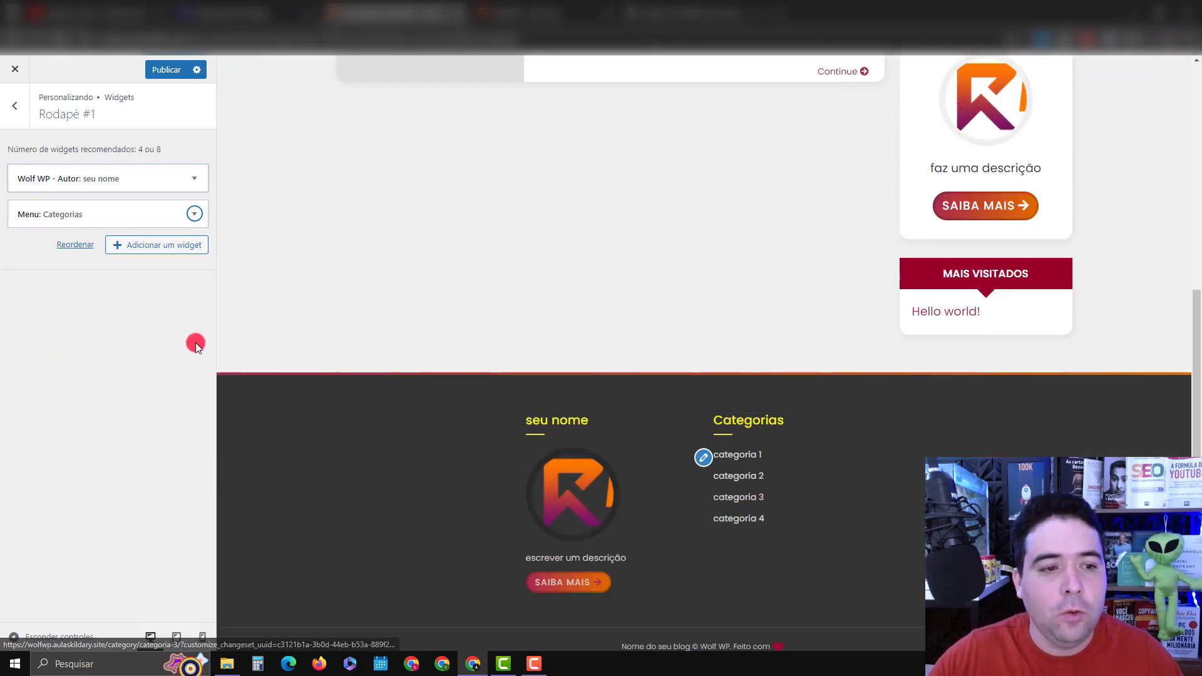
pyautogui.click(175, 246)
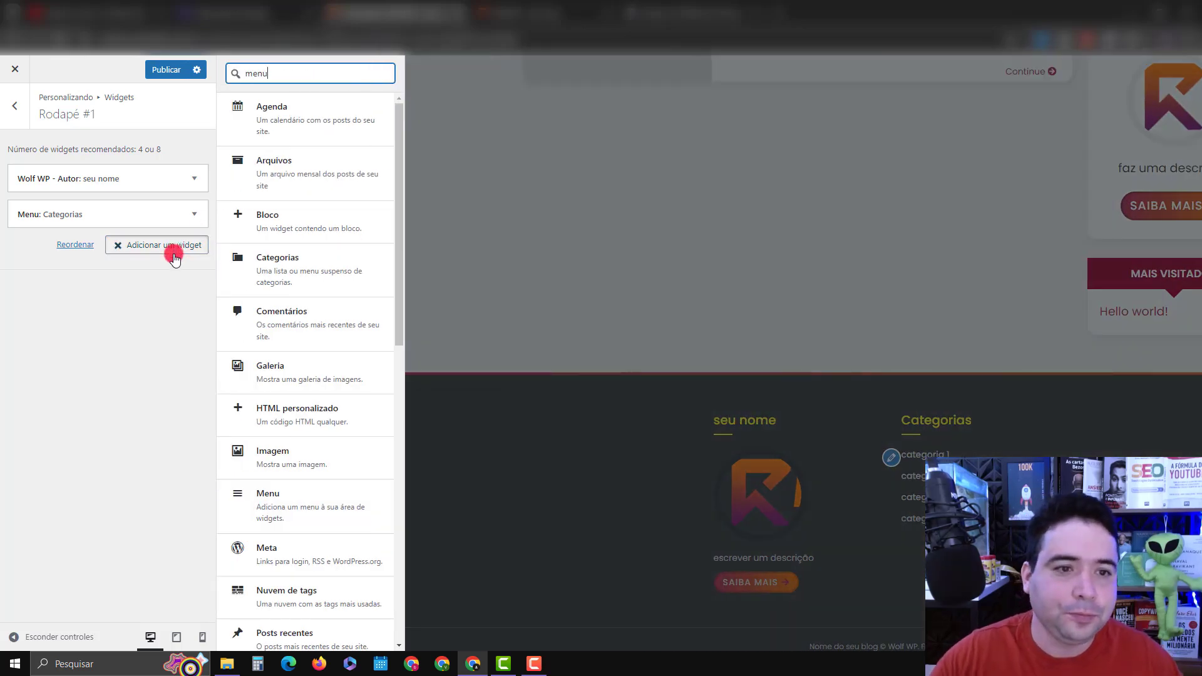
pyautogui.click(309, 169)
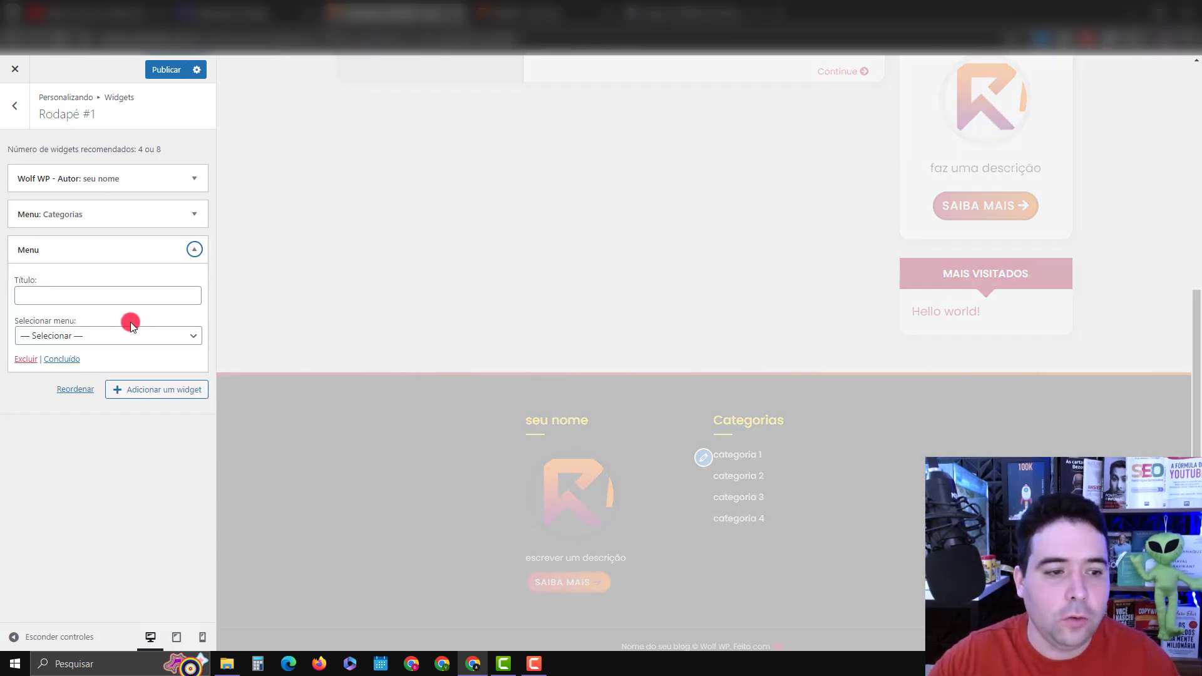
pyautogui.click(131, 331)
pyautogui.click(80, 376)
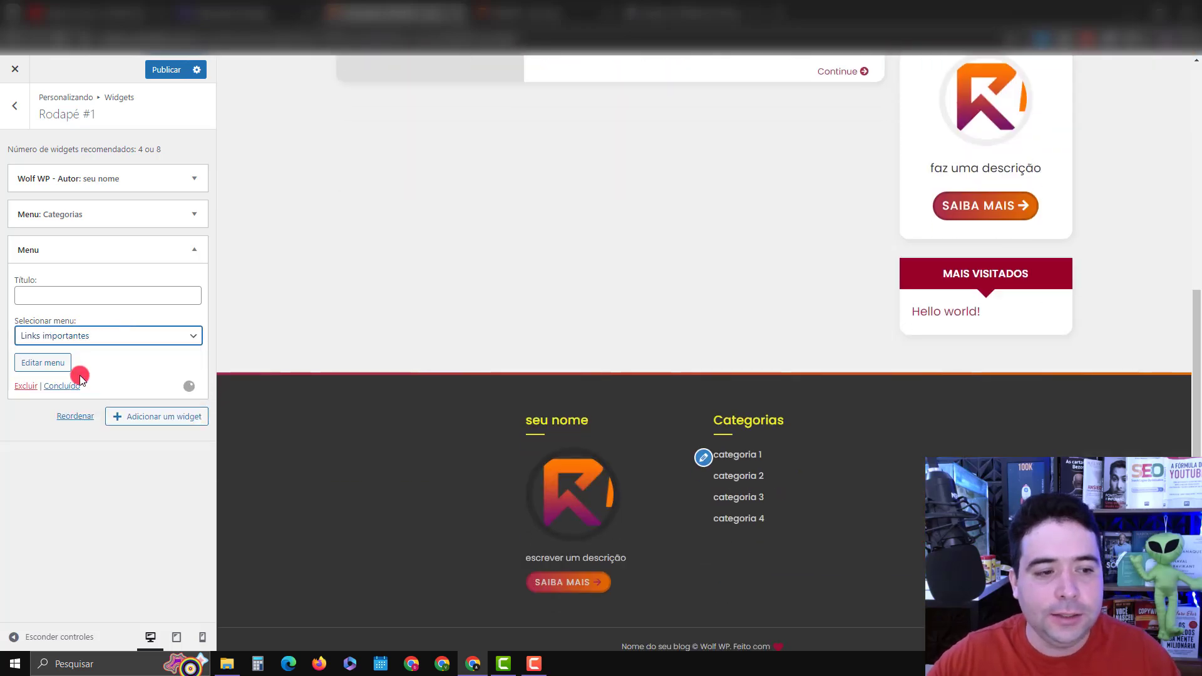
pyautogui.click(118, 298)
pyautogui.write('Links importantes')
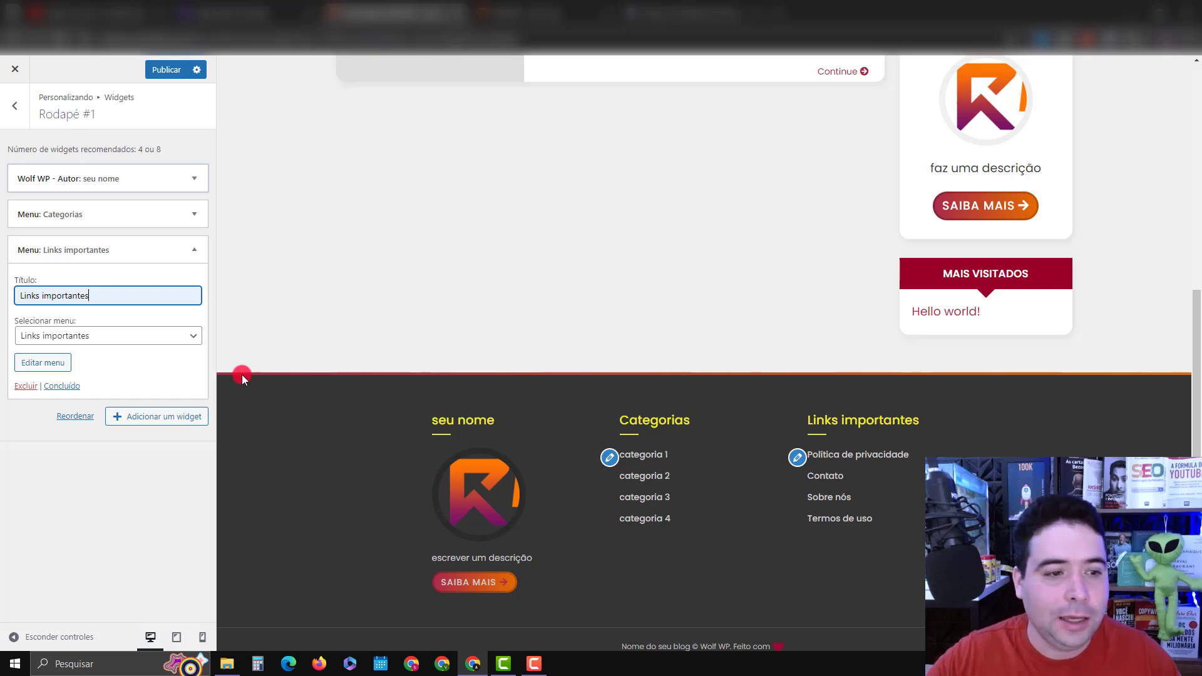
pyautogui.click(194, 250)
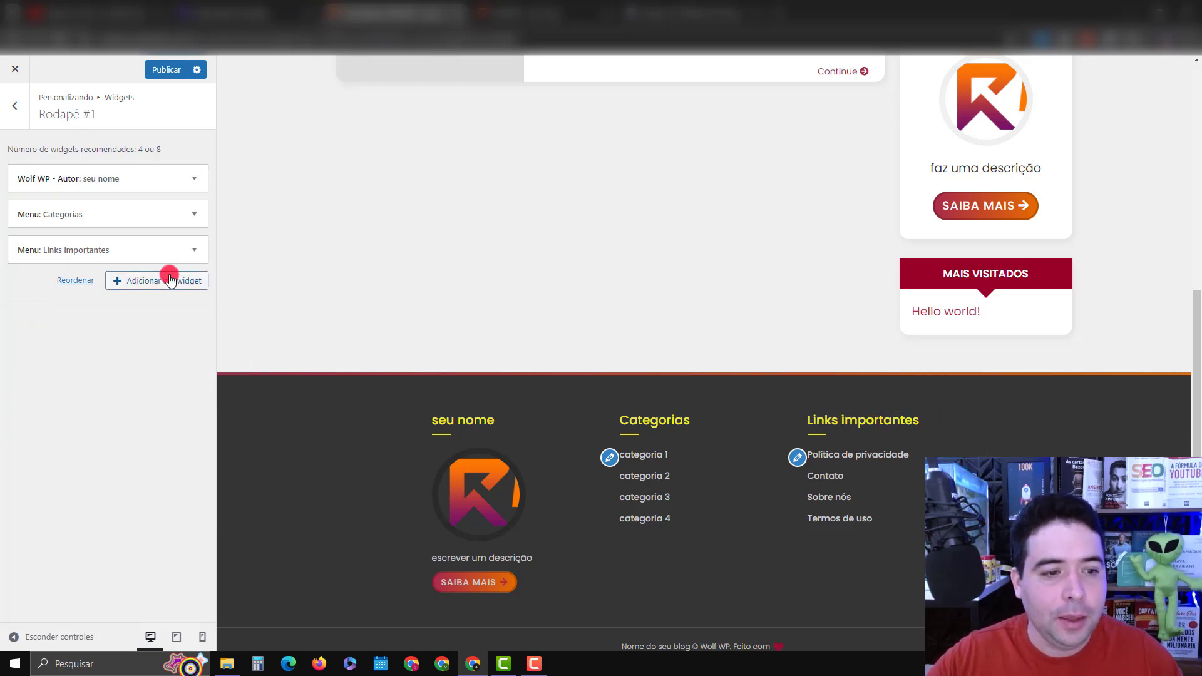
# Add a Posts recentes widget titled "Mais visitados" to Rodapé #1 and publish the footer changes.
pyautogui.click(170, 279)
pyautogui.write('pos')
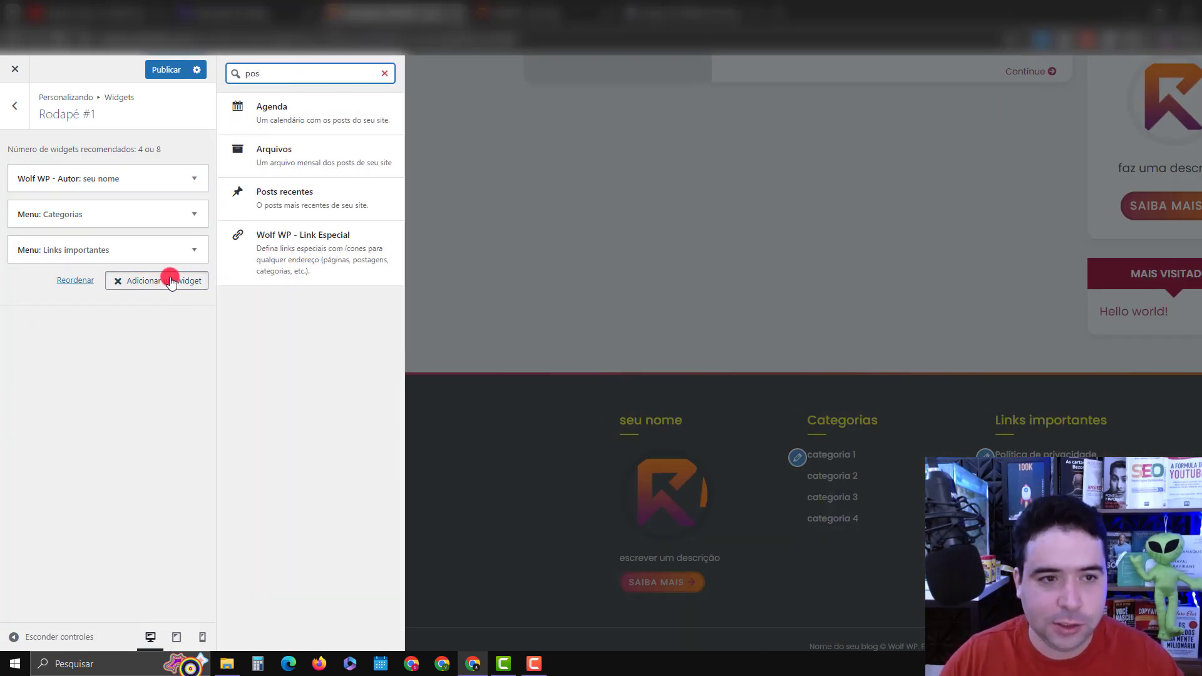
pyautogui.write('t')
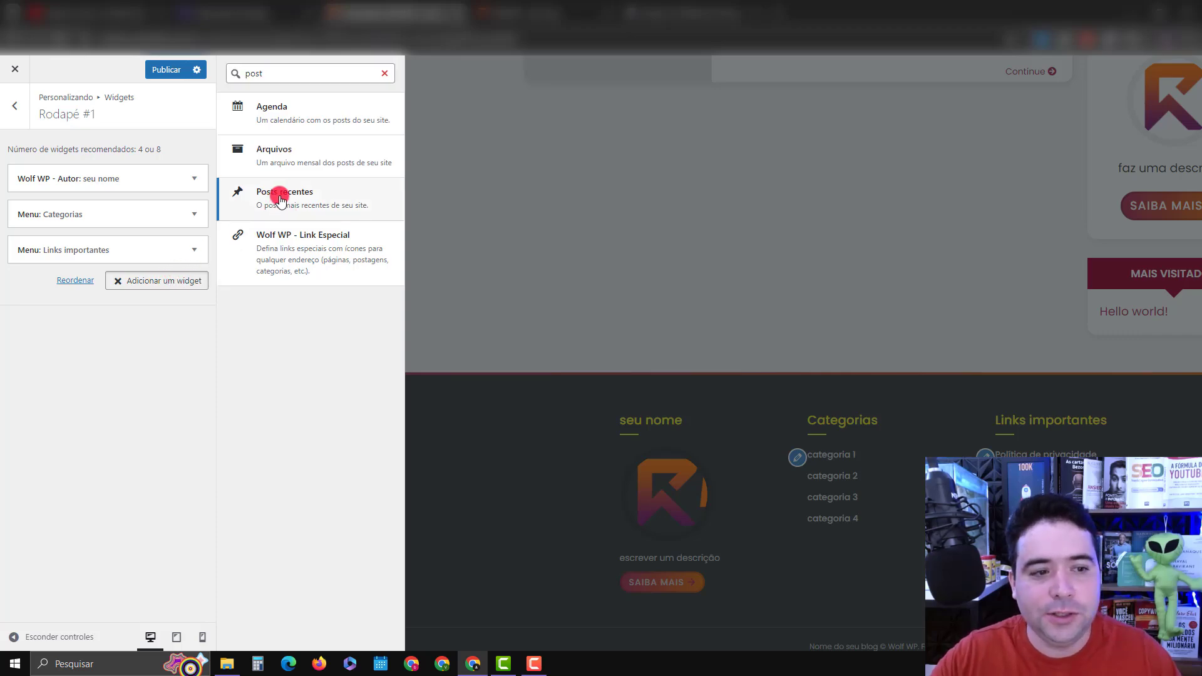
pyautogui.click(280, 199)
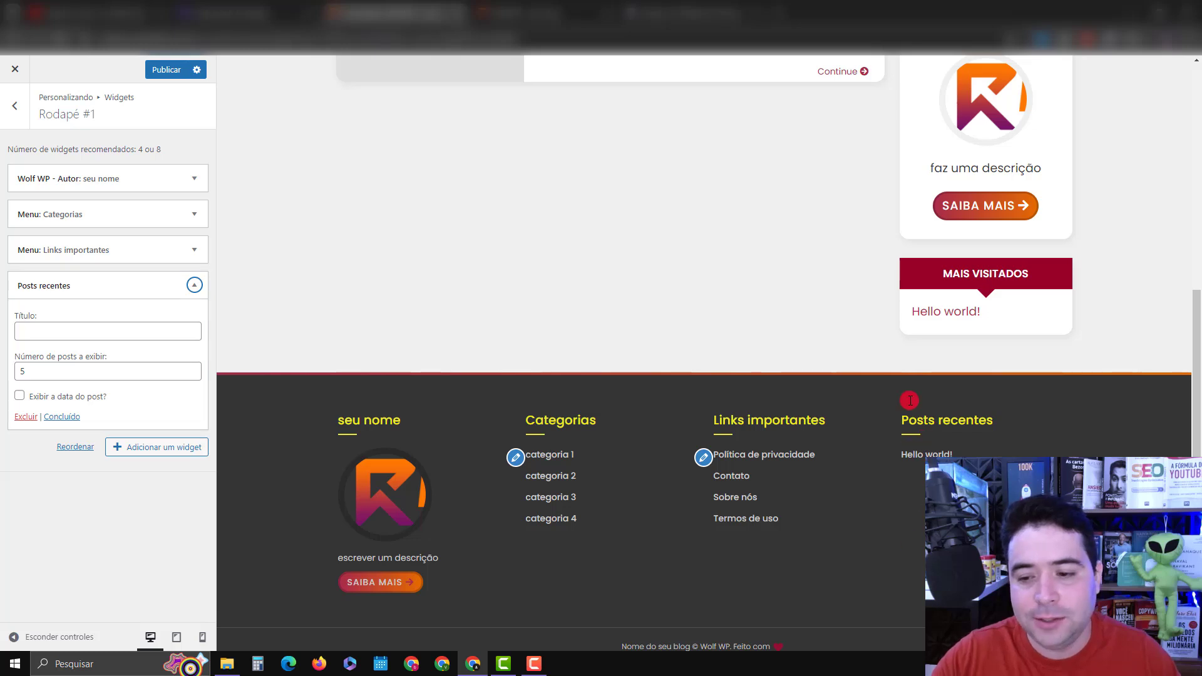
pyautogui.click(78, 332)
pyautogui.write('Mais visitados')
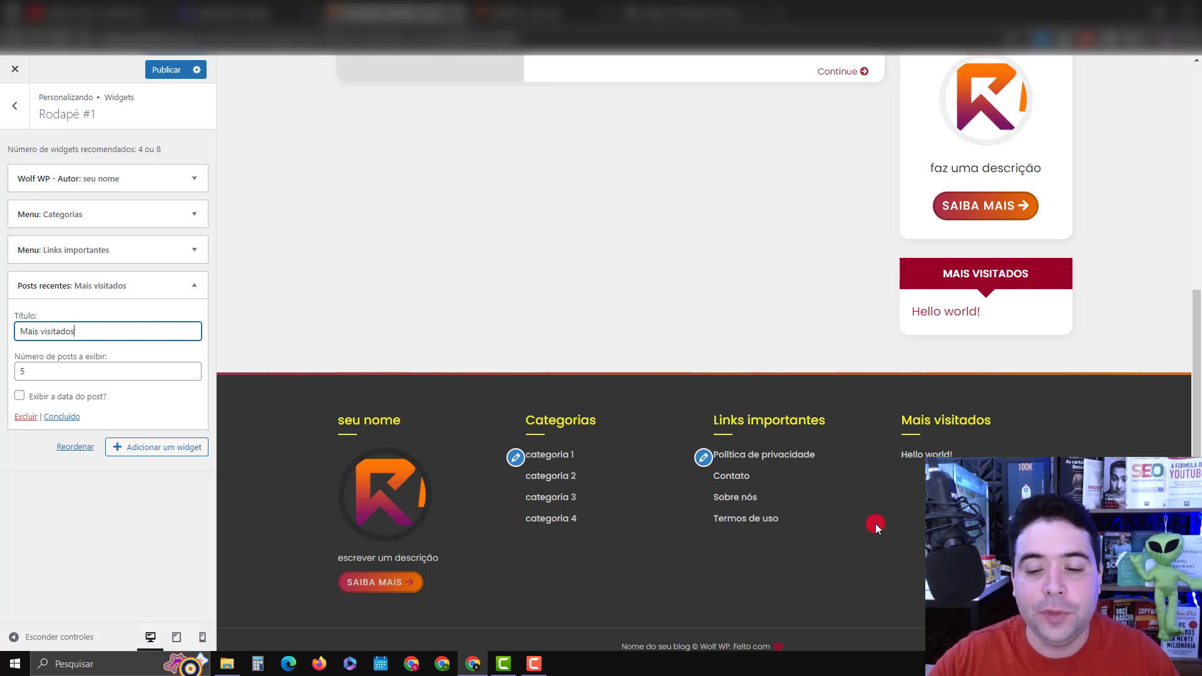
pyautogui.click(195, 285)
pyautogui.click(170, 70)
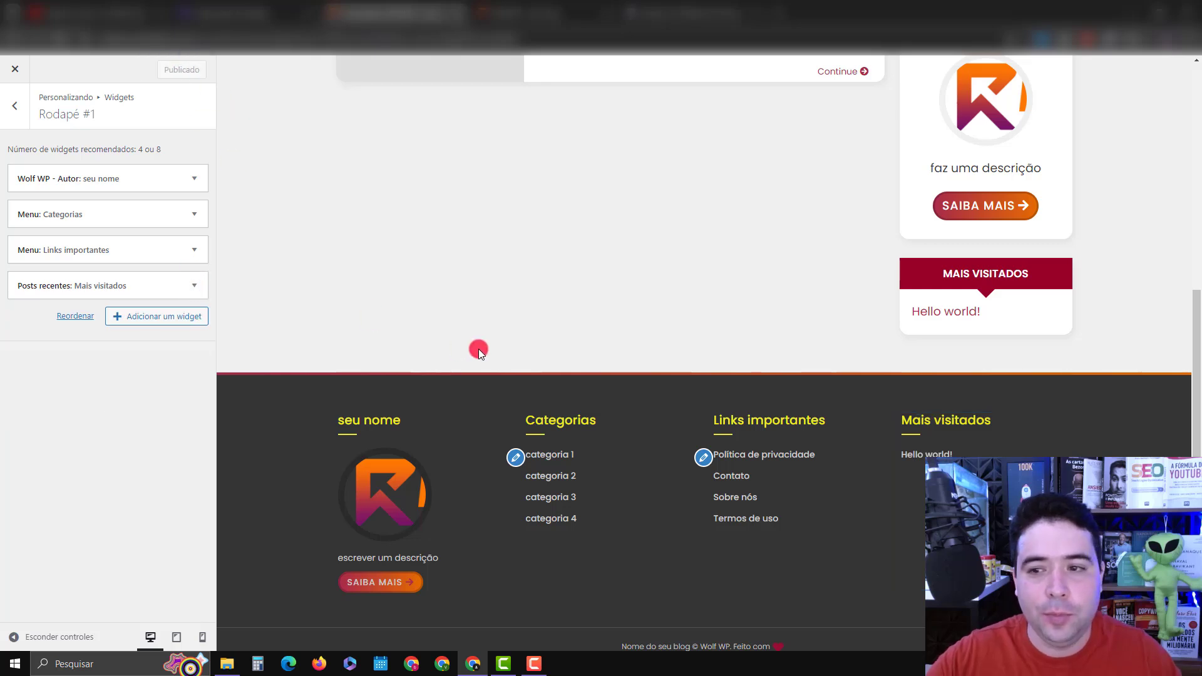
# Add a Menu widget to Sidebar Principal that shows the Categorias menu.
pyautogui.click(6, 119)
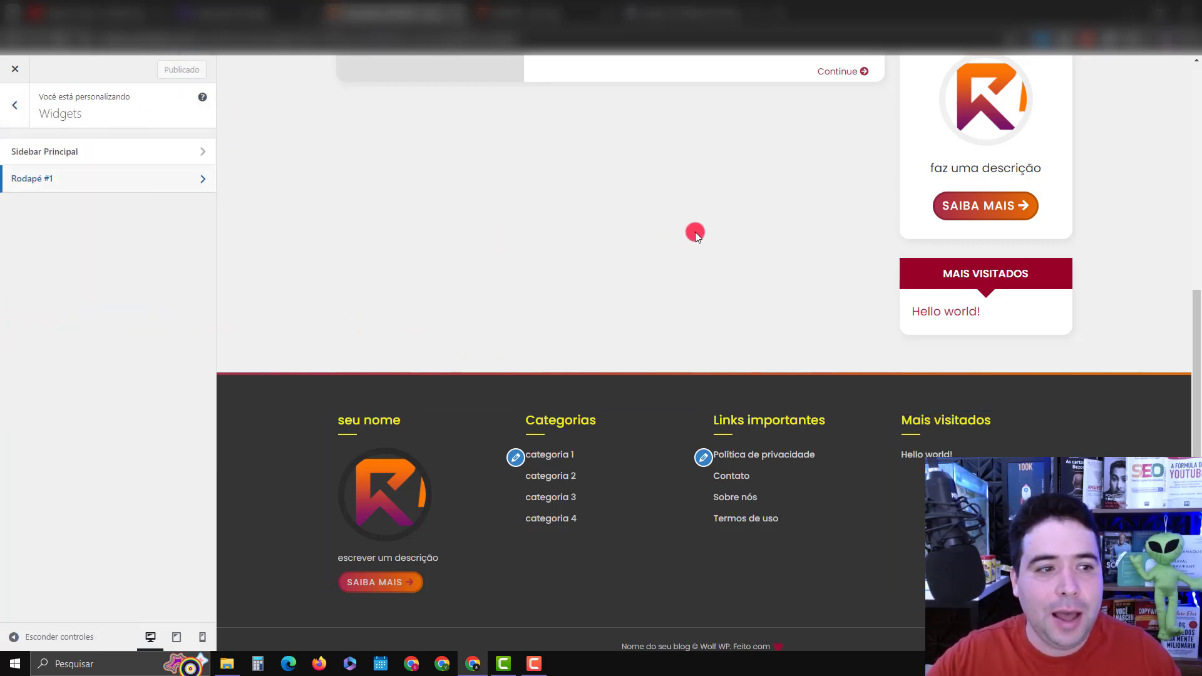
pyautogui.click(111, 156)
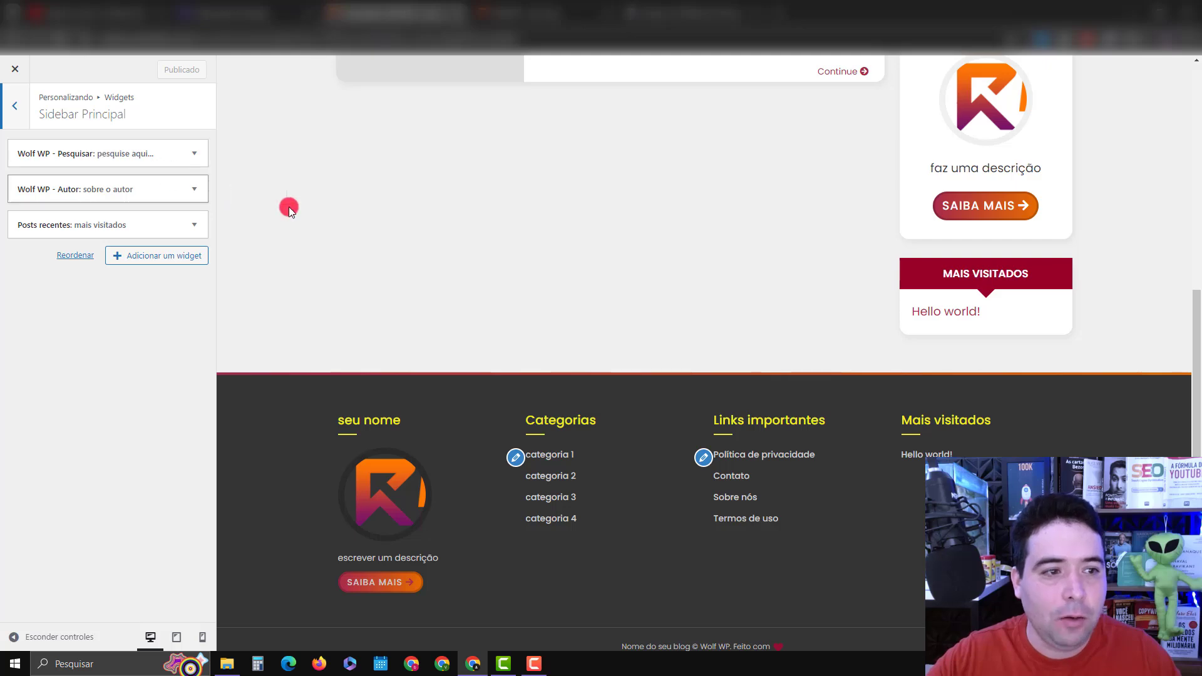
pyautogui.scroll(-1, 1005, 267)
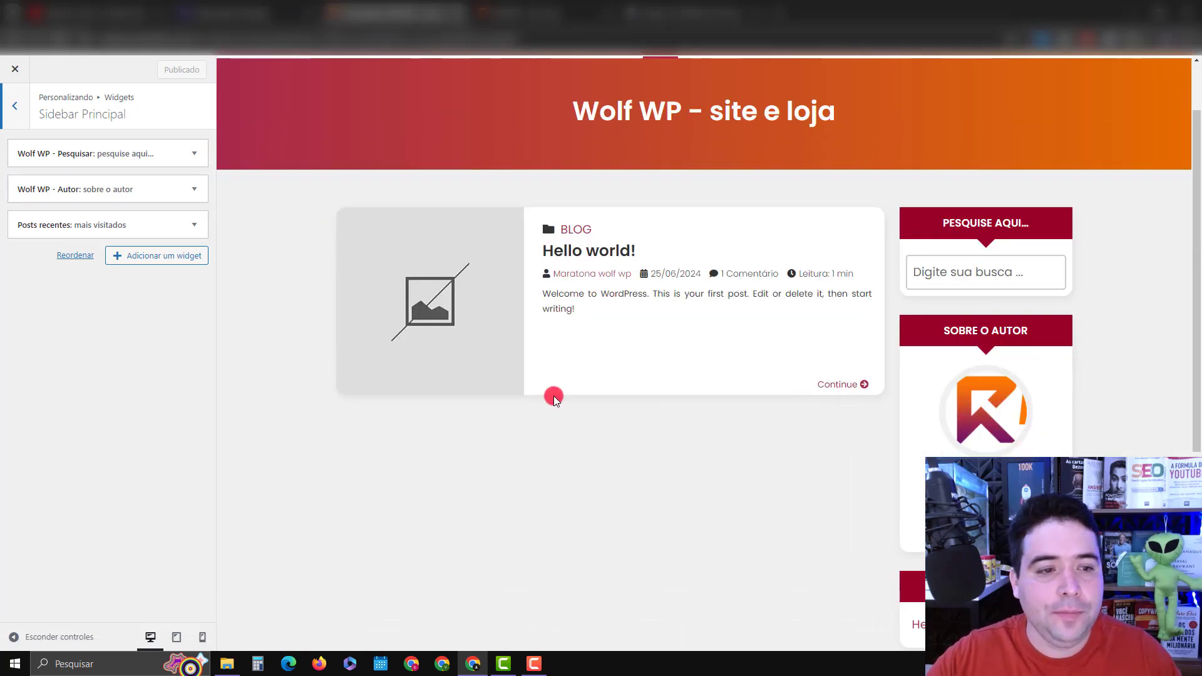
pyautogui.click(191, 257)
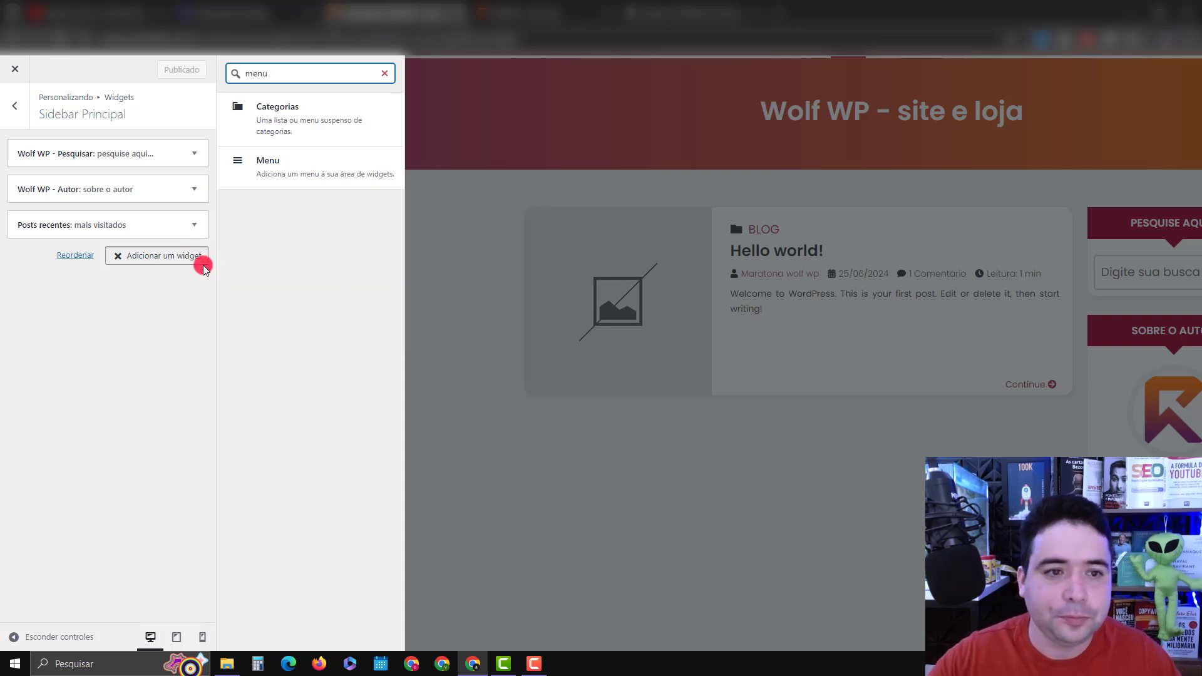
pyautogui.click(287, 187)
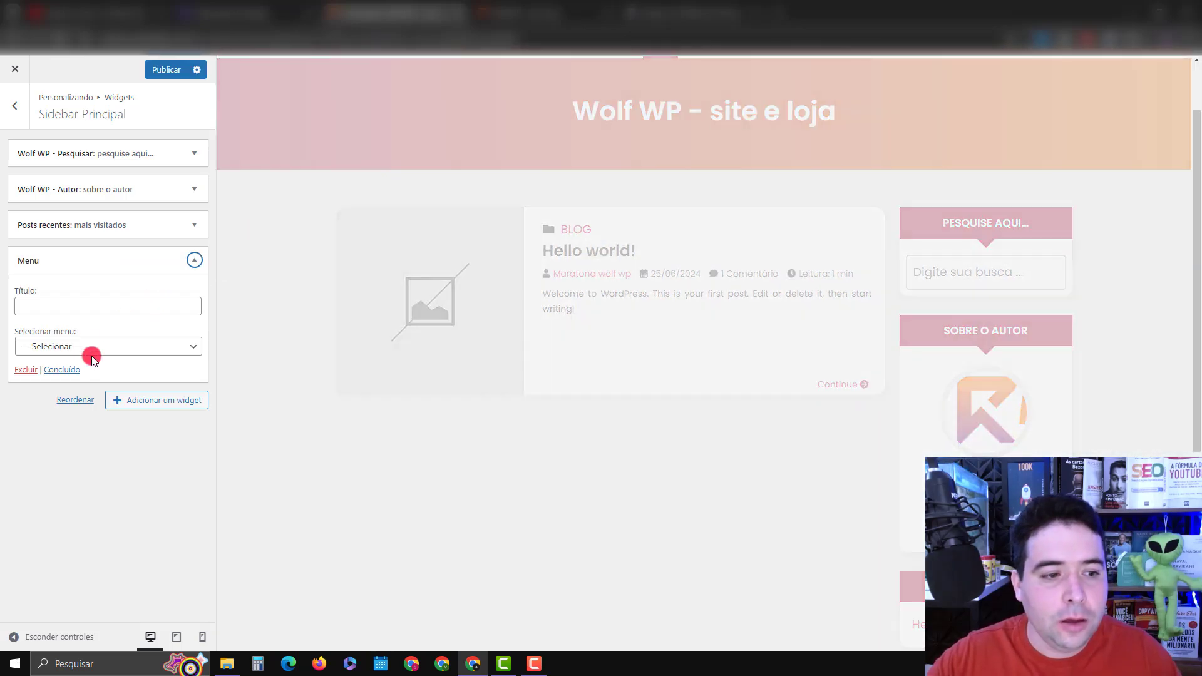
pyautogui.click(92, 346)
pyautogui.click(84, 373)
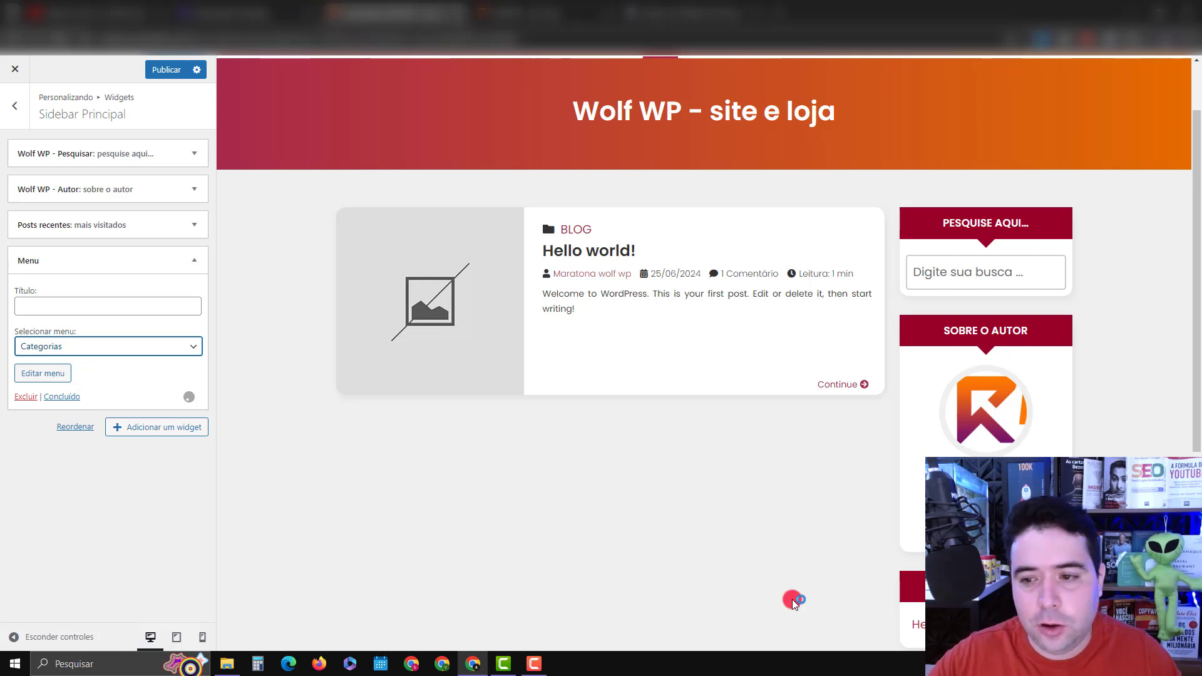
# Title the new sidebar menu widget "Categorias" and move it directly below the Pesquisar widget.
pyautogui.scroll(-2, 770, 475)
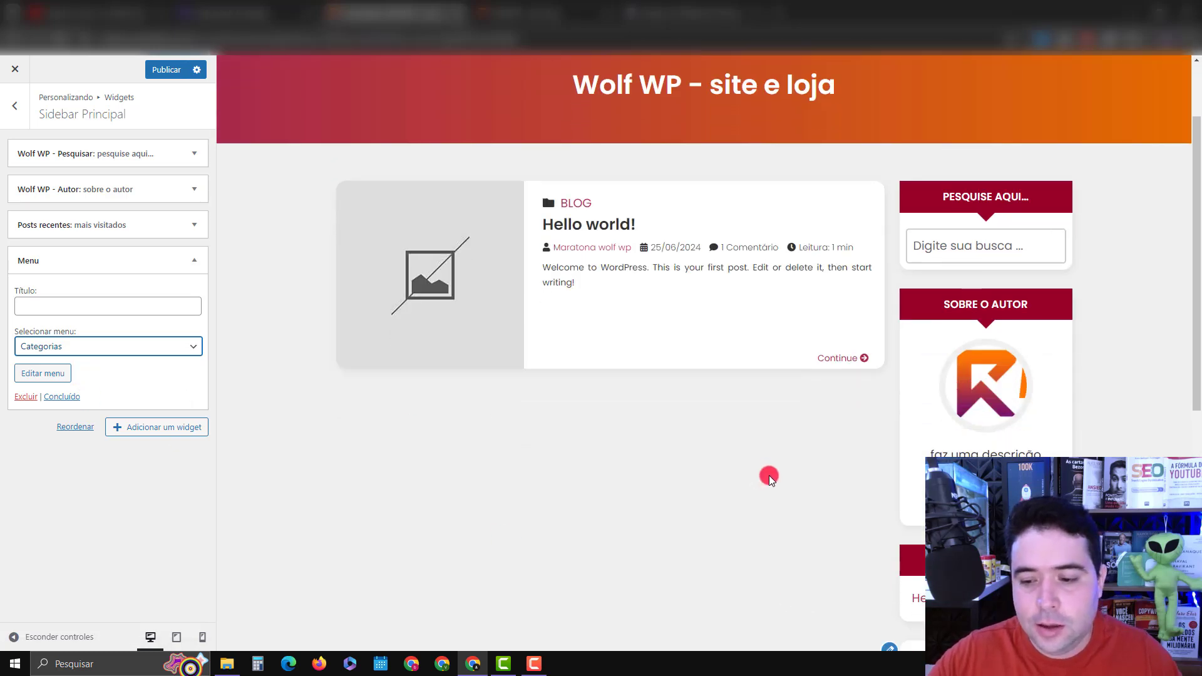
pyautogui.click(138, 307)
pyautogui.click(106, 357)
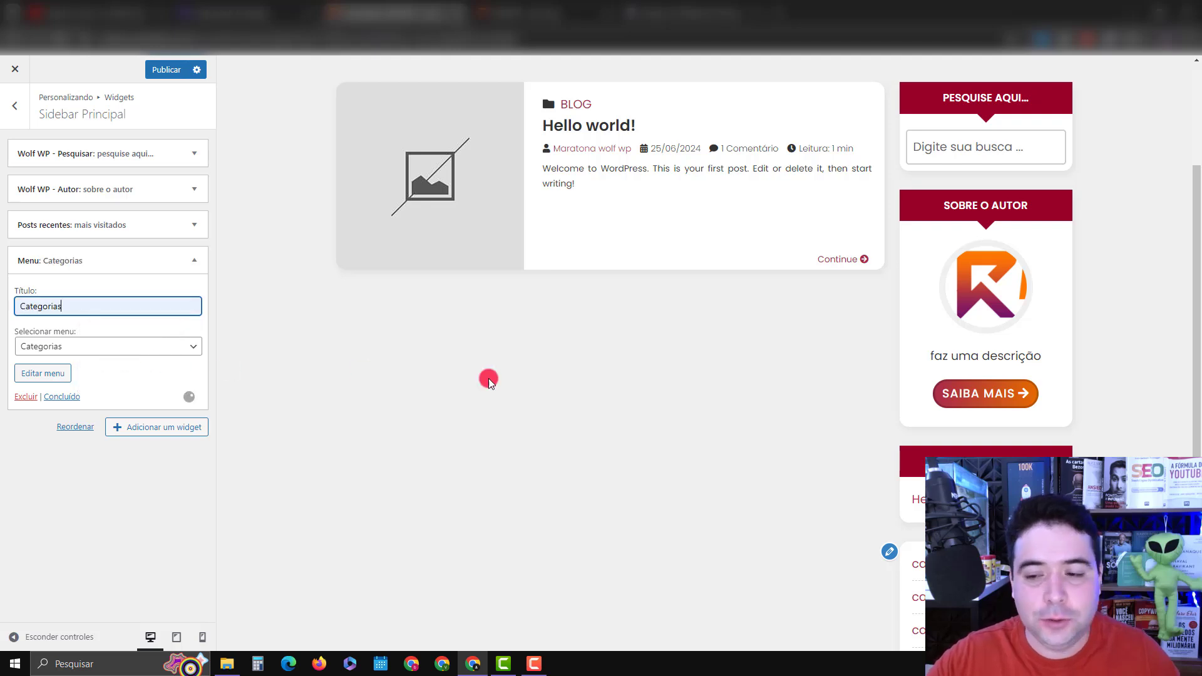
pyautogui.click(194, 260)
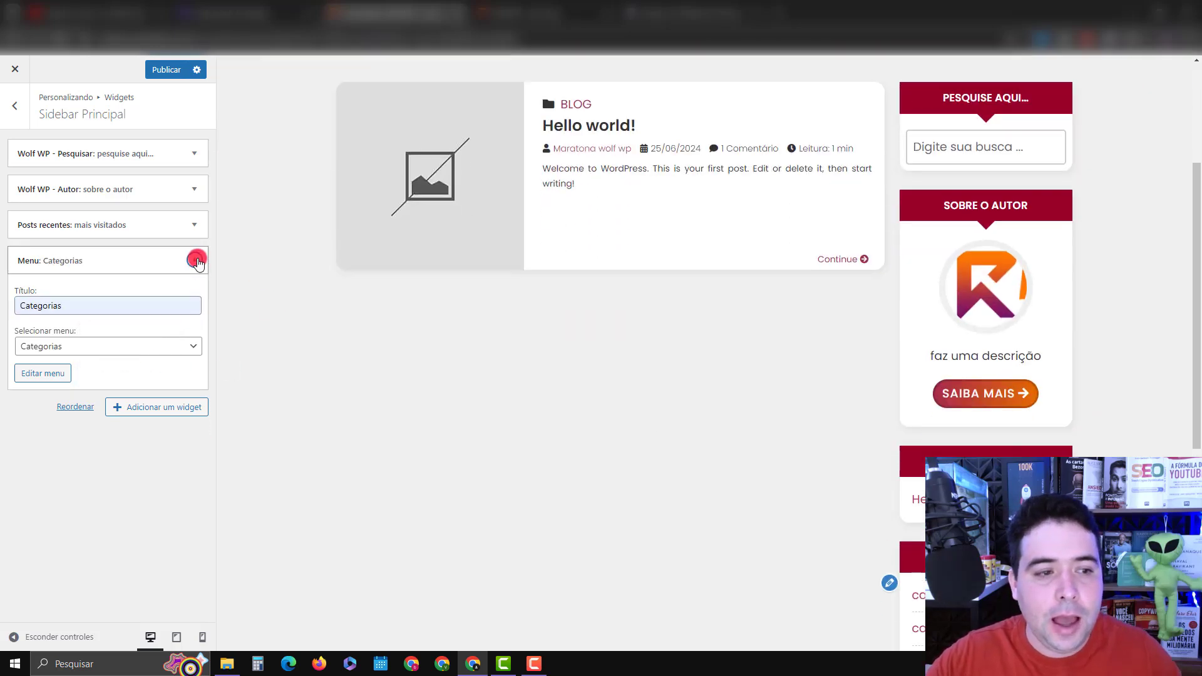
pyautogui.moveTo(154, 262); pyautogui.dragTo(161, 193)
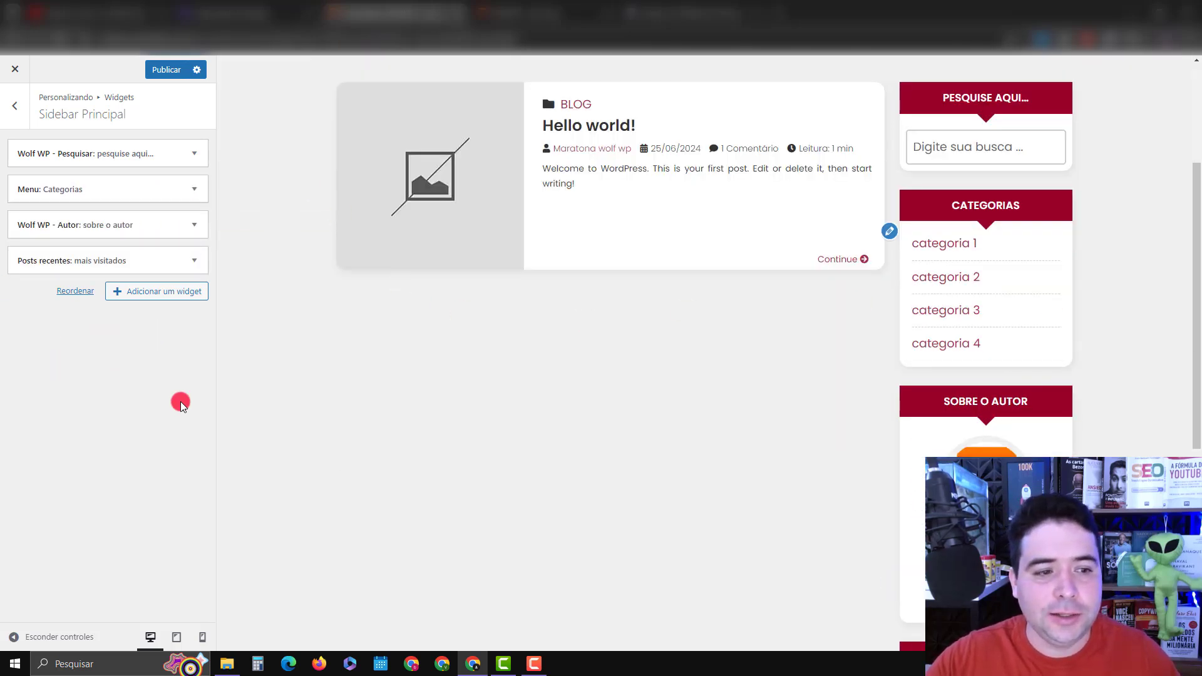
# Add another Menu widget to Sidebar Principal that shows the Links importantes menu and title it "links importantes".
pyautogui.click(156, 292)
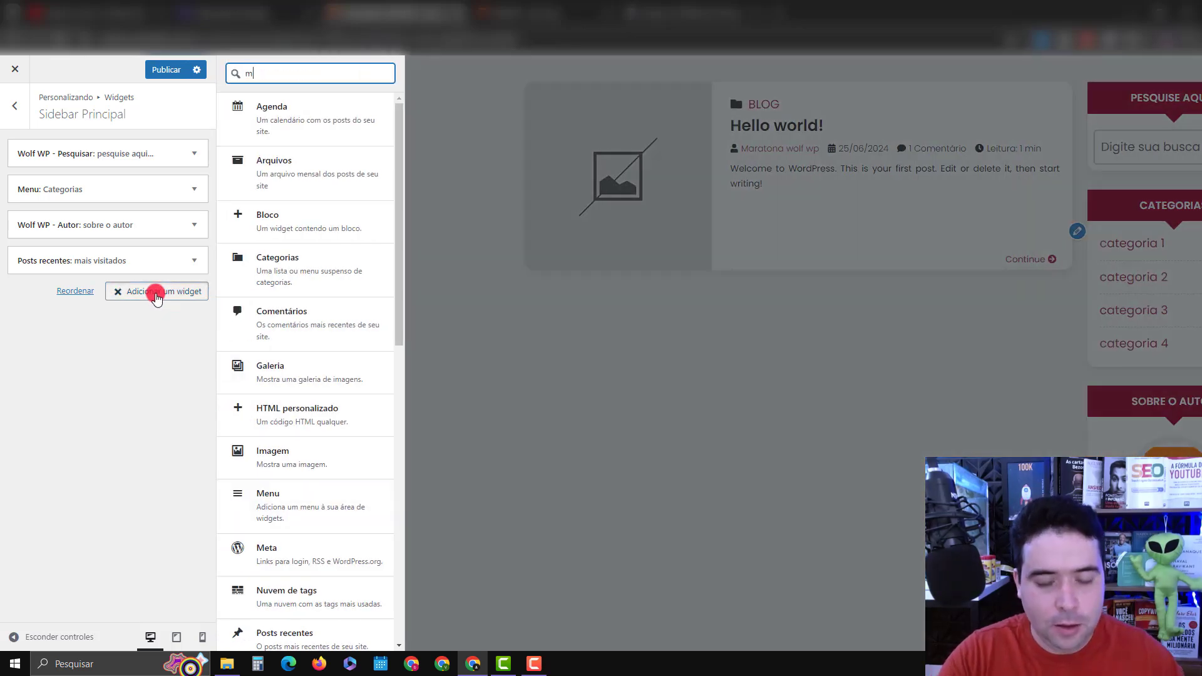
pyautogui.write('menu')
pyautogui.click(296, 169)
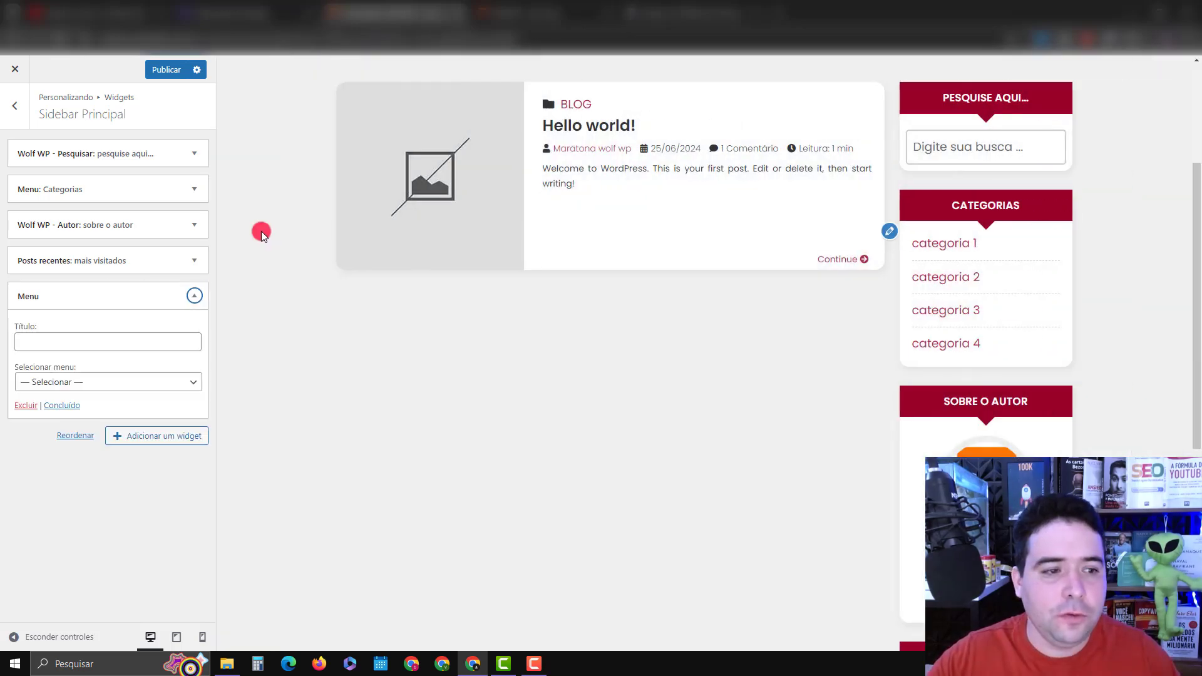
pyautogui.click(160, 382)
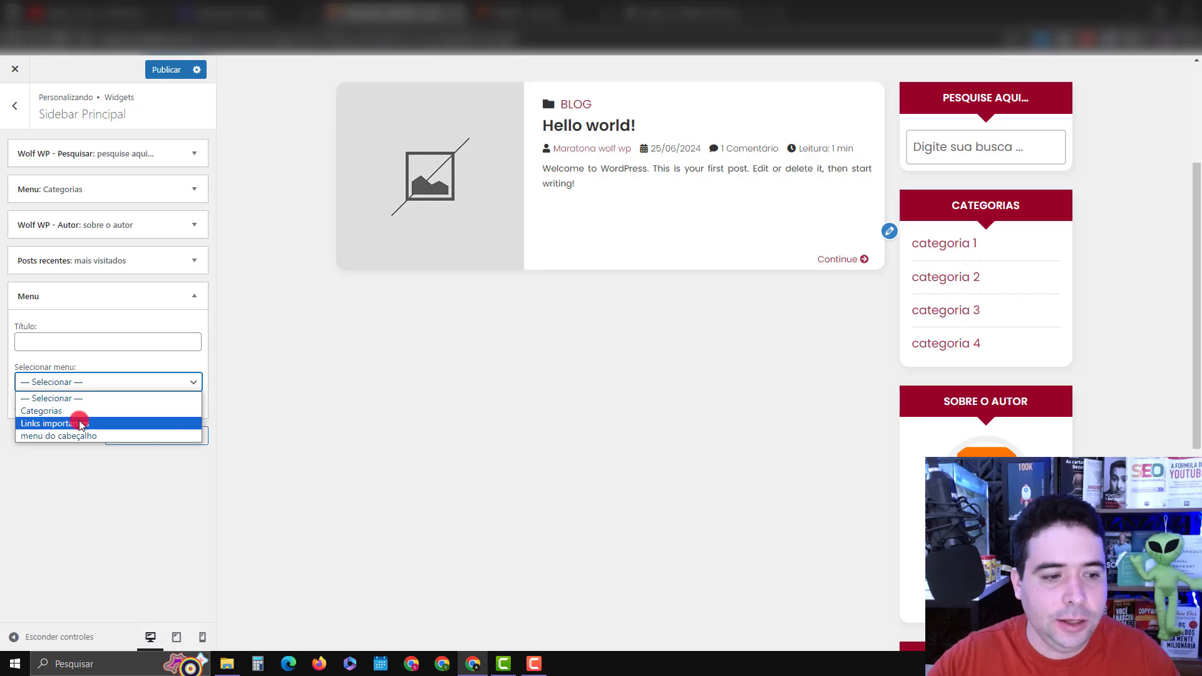
pyautogui.click(81, 421)
pyautogui.click(119, 348)
pyautogui.write('links importantes')
pyautogui.click(195, 296)
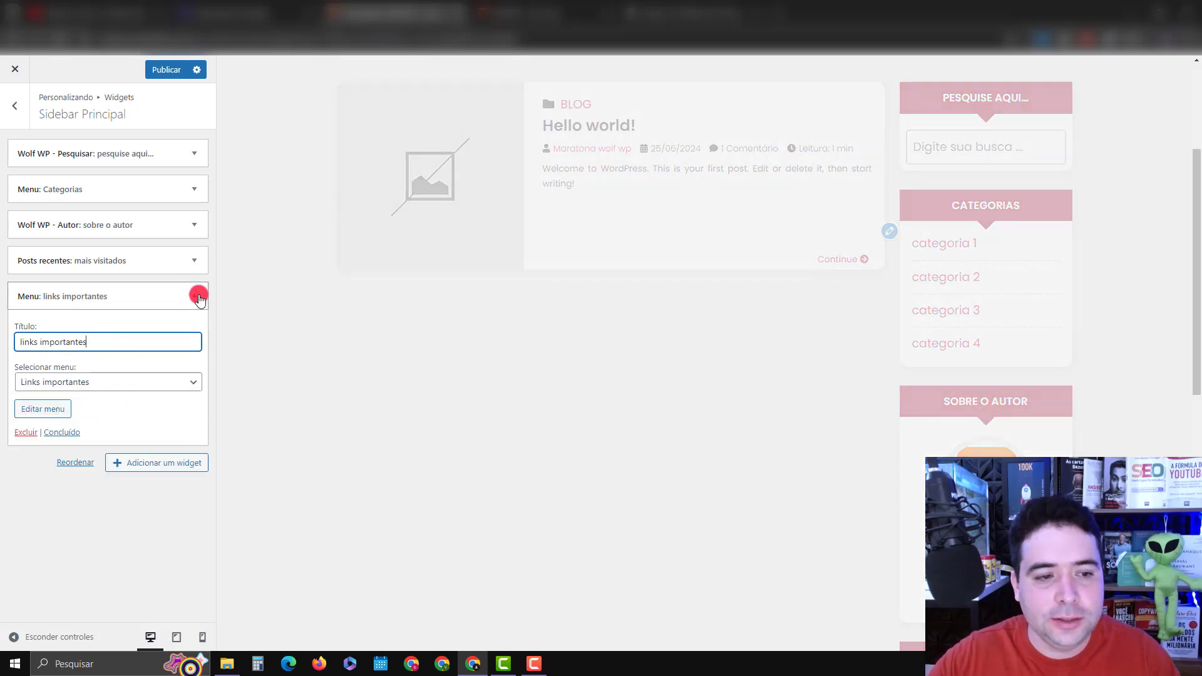
# Check the sidebar and footer in the site preview, publish the sidebar changes and close the Customizer.
pyautogui.scroll(-5, 921, 368)
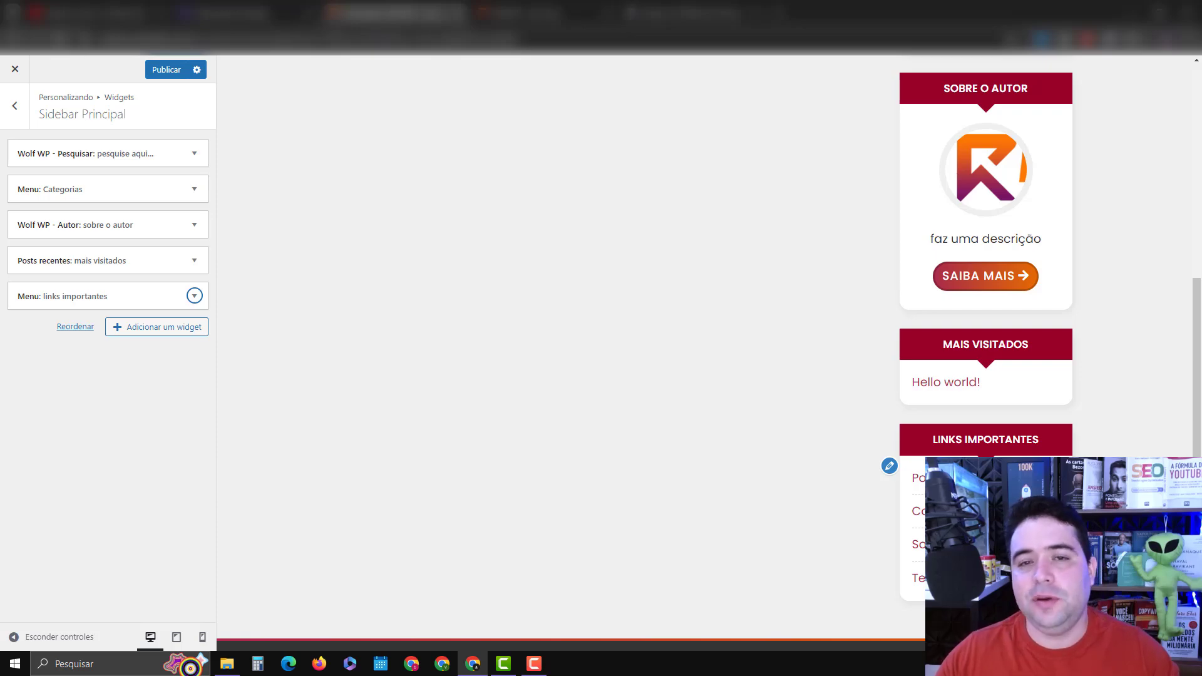
pyautogui.scroll(10, 708, 344)
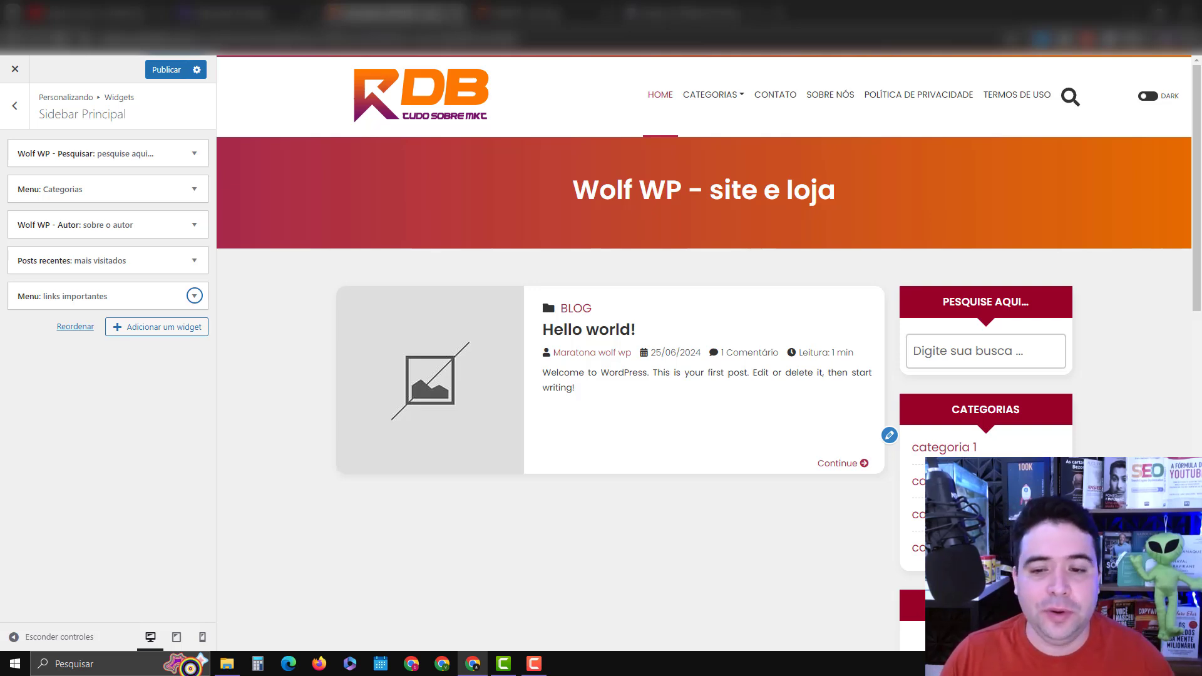
pyautogui.moveTo(1196, 188); pyautogui.dragTo(1160, 443)
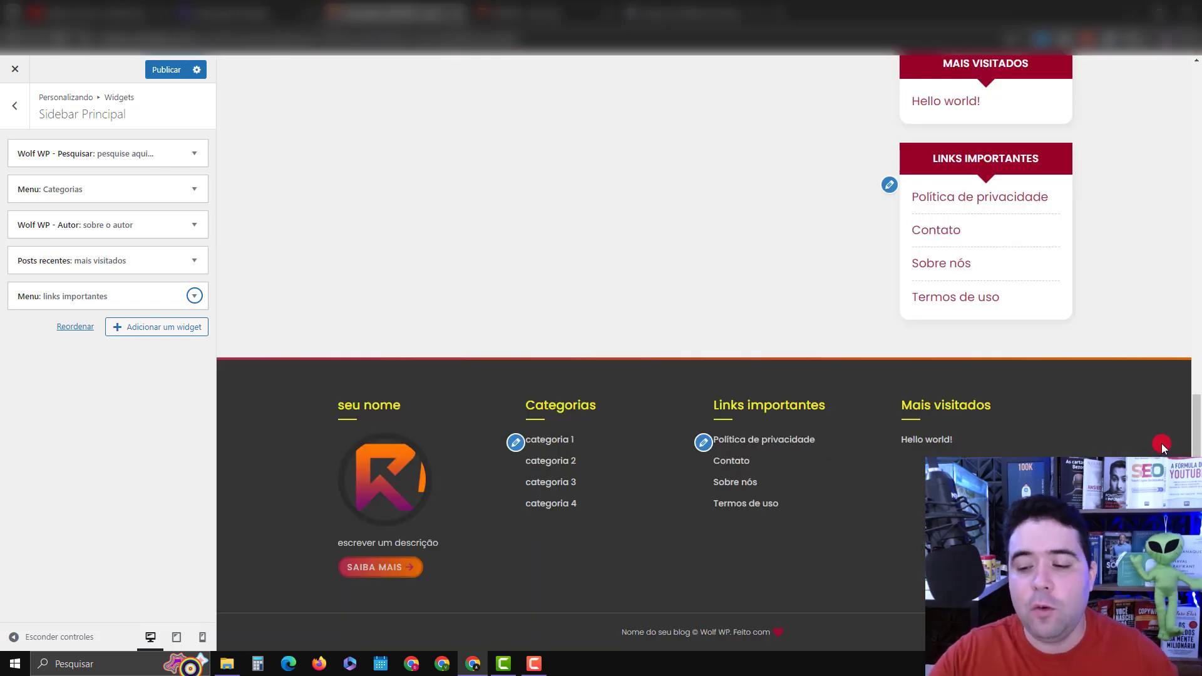
pyautogui.scroll(15, 1162, 443)
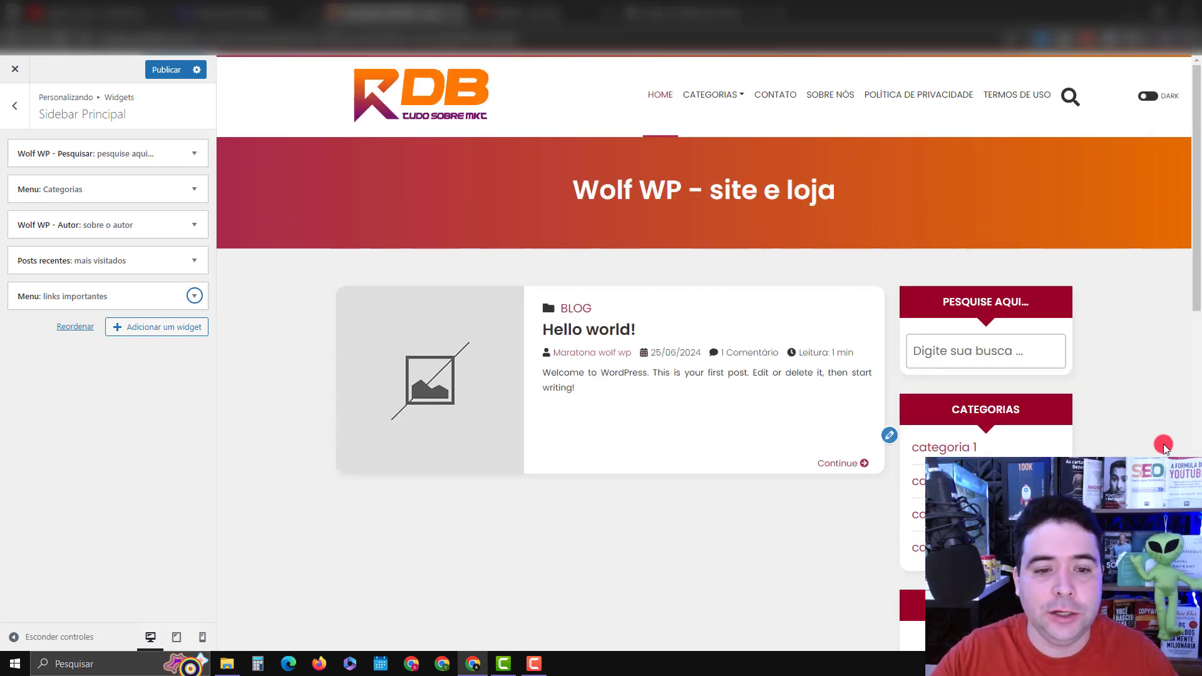
pyautogui.click(168, 70)
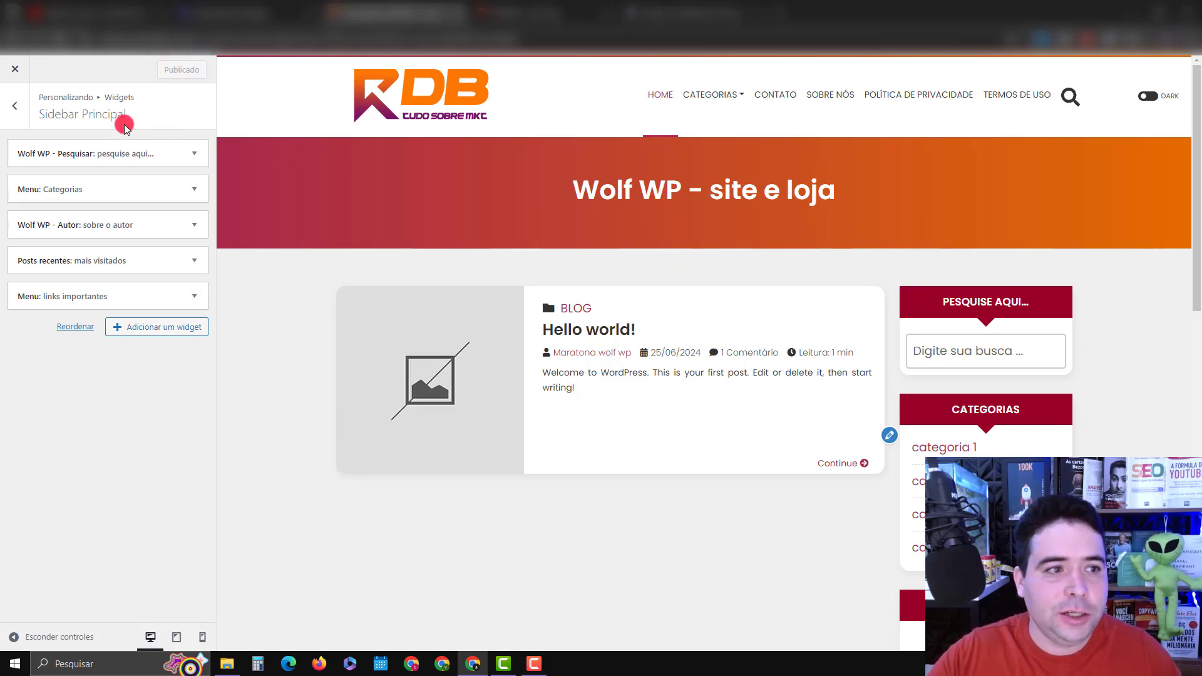
pyautogui.click(20, 72)
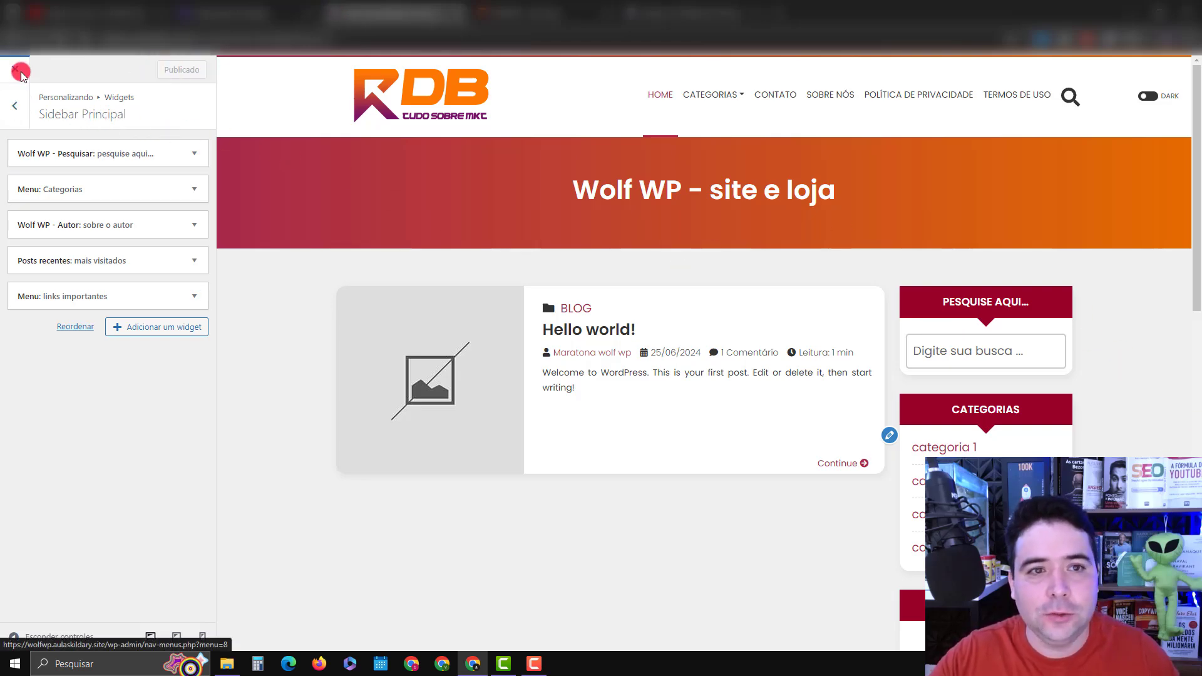